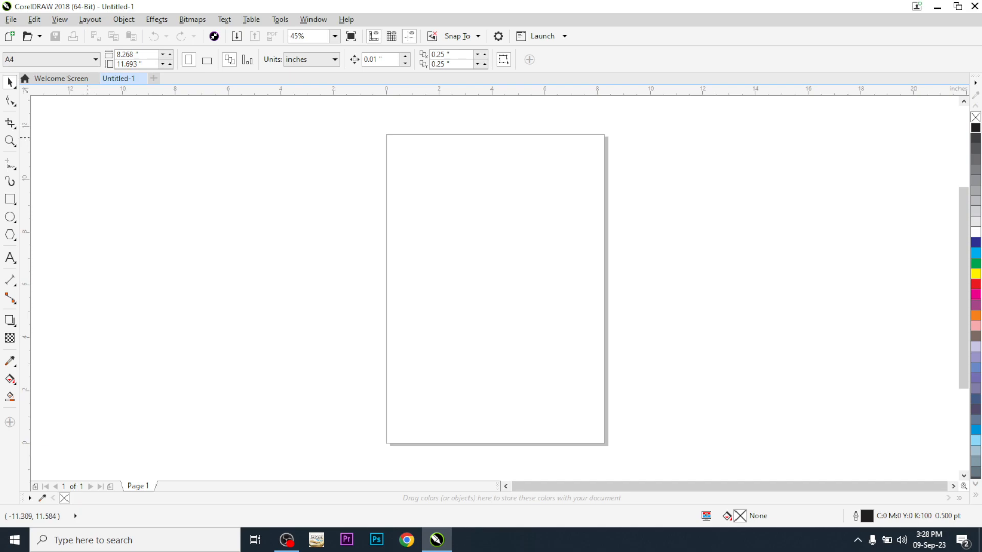
Set the page size to A5 and change the drawing units to inches
{"action": "left_click", "coordinate": [76, 60]}
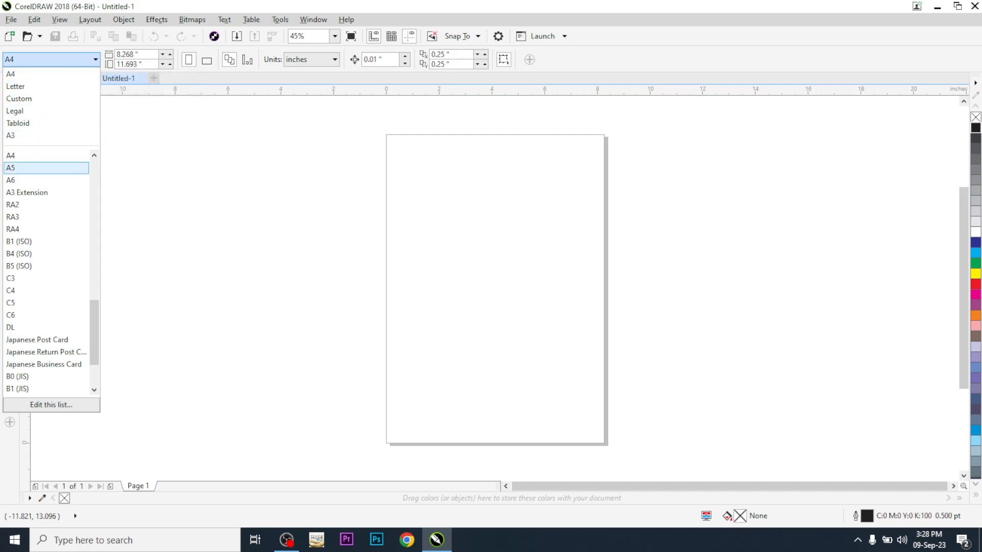
{"action": "left_click", "coordinate": [46, 167]}
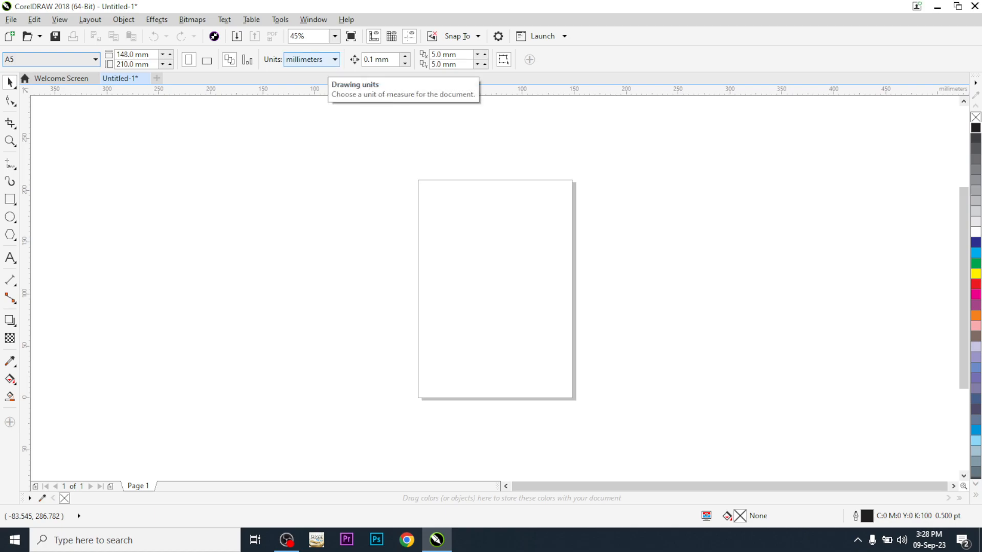
{"action": "left_click", "coordinate": [327, 59]}
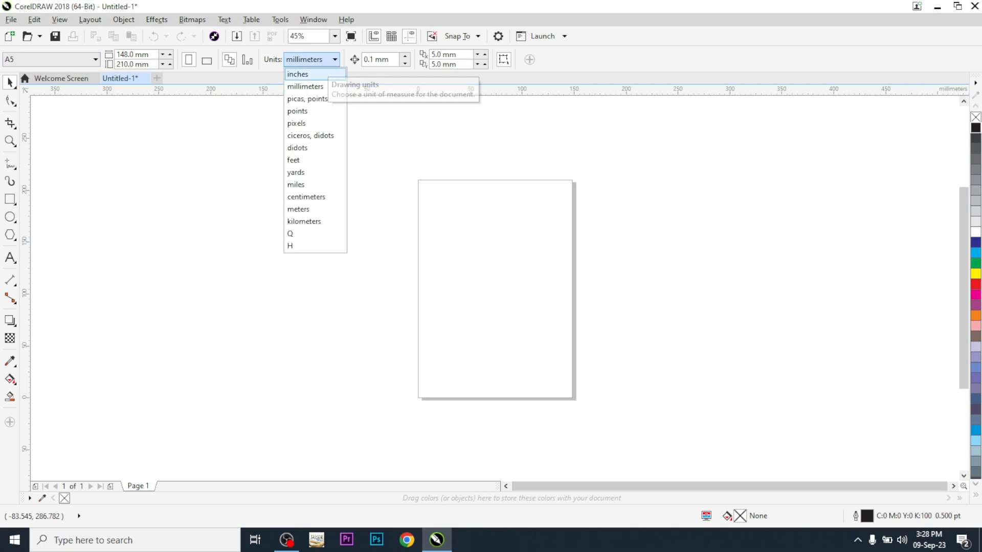
{"action": "left_click", "coordinate": [141, 55]}
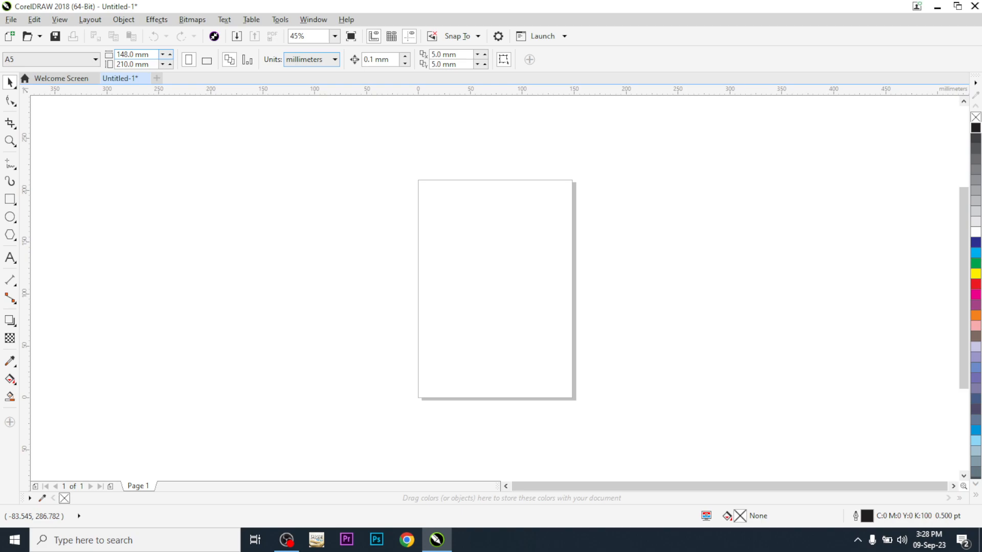
{"action": "left_click", "coordinate": [327, 60]}
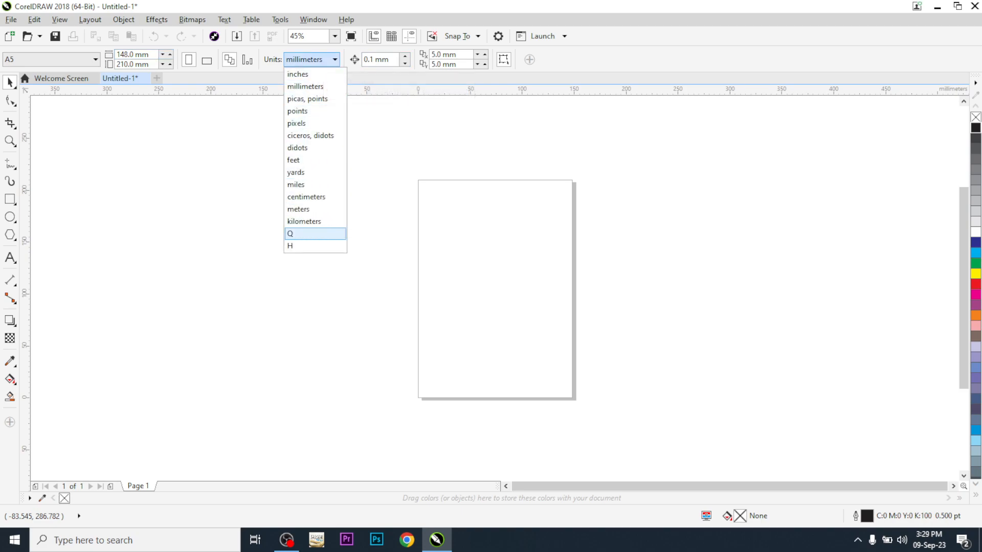
{"action": "left_click", "coordinate": [297, 74]}
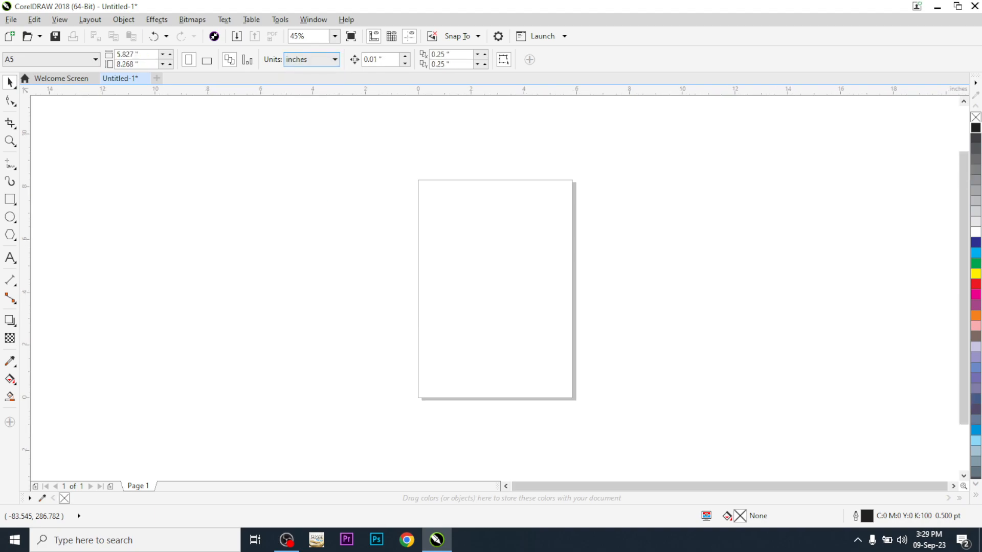
Change the page size to A4
{"action": "left_click", "coordinate": [95, 60]}
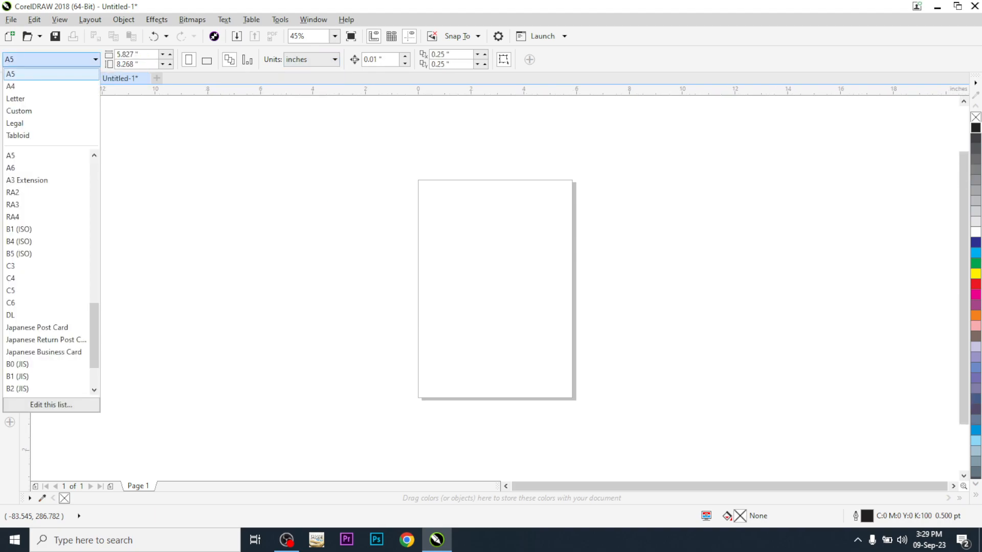
{"action": "left_click", "coordinate": [56, 87]}
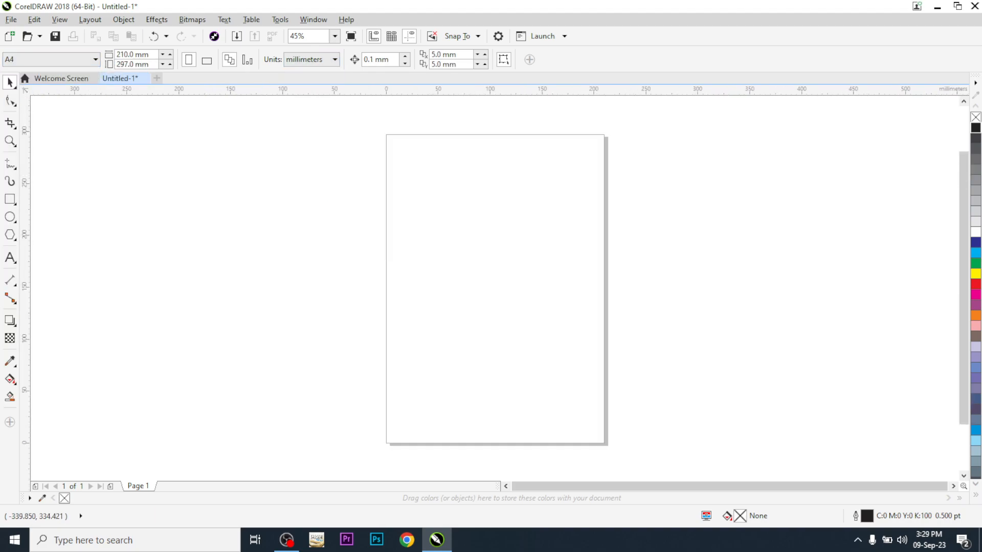
{"action": "left_click", "coordinate": [10, 82]}
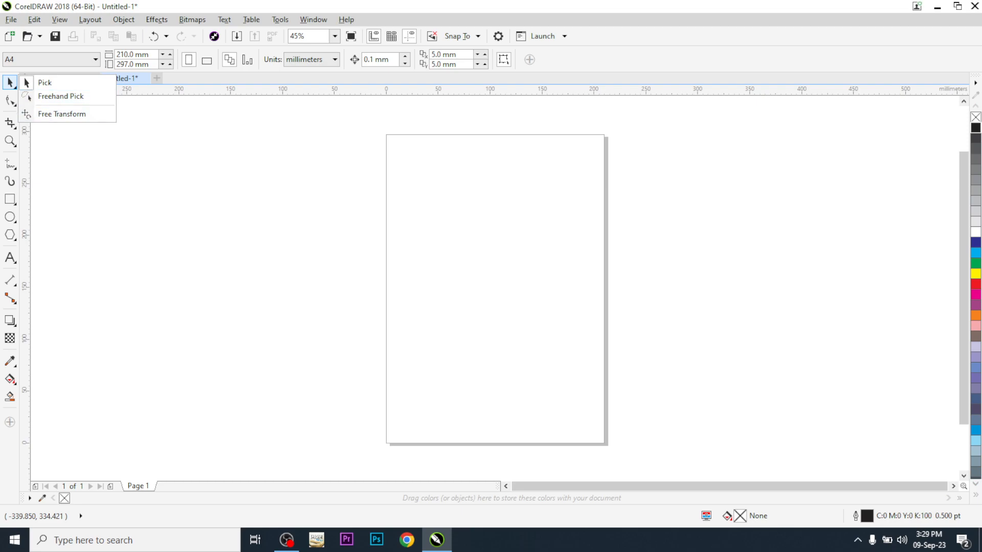
{"action": "left_click", "coordinate": [51, 189]}
Draw nine rectangles of different sizes on the page, some nested or overlapping, the last one about 13 by 9 mm
{"action": "left_click", "coordinate": [10, 199]}
{"action": "left_click_drag", "start_coordinate": [408, 200], "coordinate": [470, 262]}
{"action": "left_click_drag", "start_coordinate": [480, 210], "coordinate": [554, 284]}
{"action": "left_click_drag", "start_coordinate": [450, 277], "coordinate": [530, 358]}
{"action": "left_click_drag", "start_coordinate": [387, 290], "coordinate": [427, 361]}
{"action": "left_click_drag", "start_coordinate": [418, 233], "coordinate": [446, 270]}
{"action": "left_click_drag", "start_coordinate": [439, 214], "coordinate": [517, 247]}
{"action": "left_click_drag", "start_coordinate": [479, 308], "coordinate": [495, 323]}
{"action": "left_click_drag", "start_coordinate": [479, 335], "coordinate": [500, 352]}
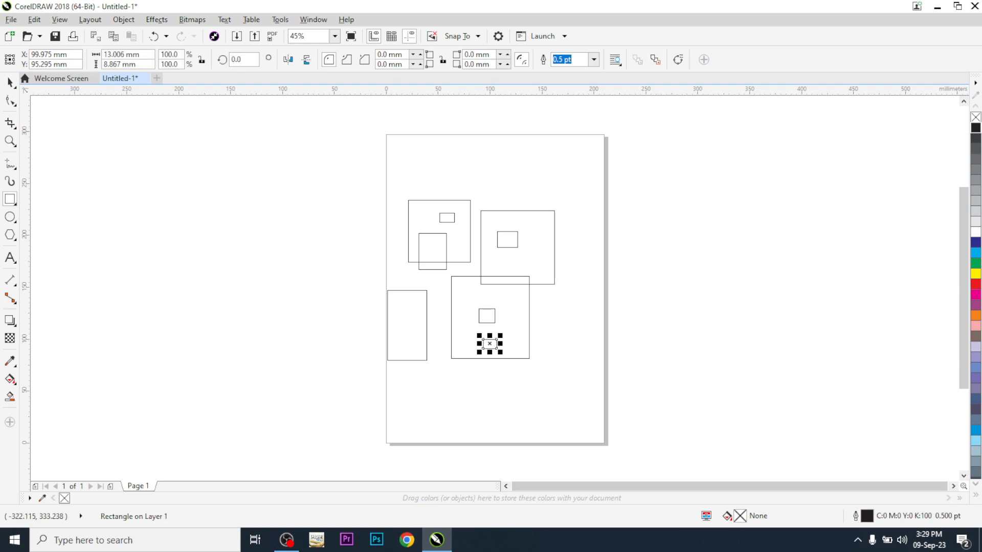
With the Pick tool, move the two large squares off the page's right side and the tall rectangle off its left side
{"action": "left_click", "coordinate": [10, 82]}
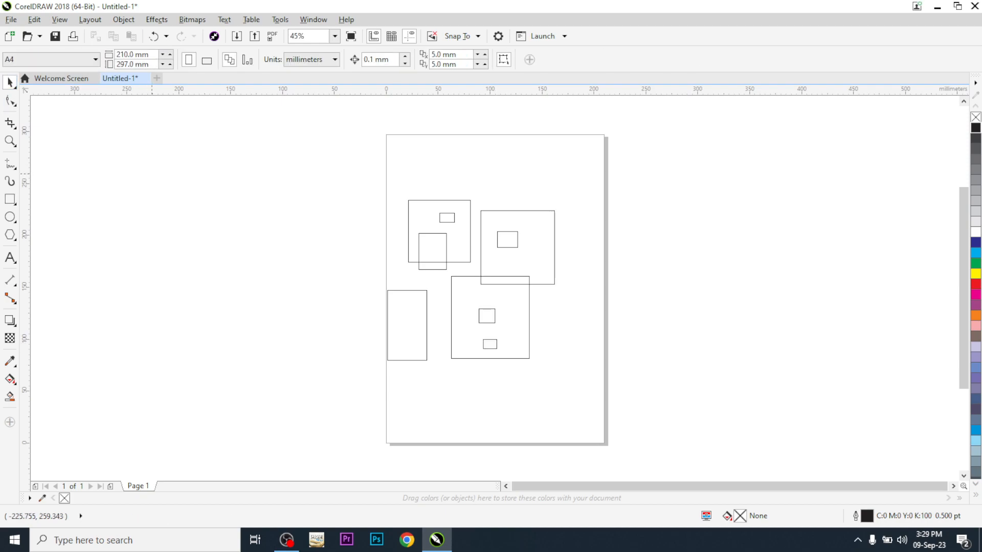
{"action": "left_click", "coordinate": [10, 82]}
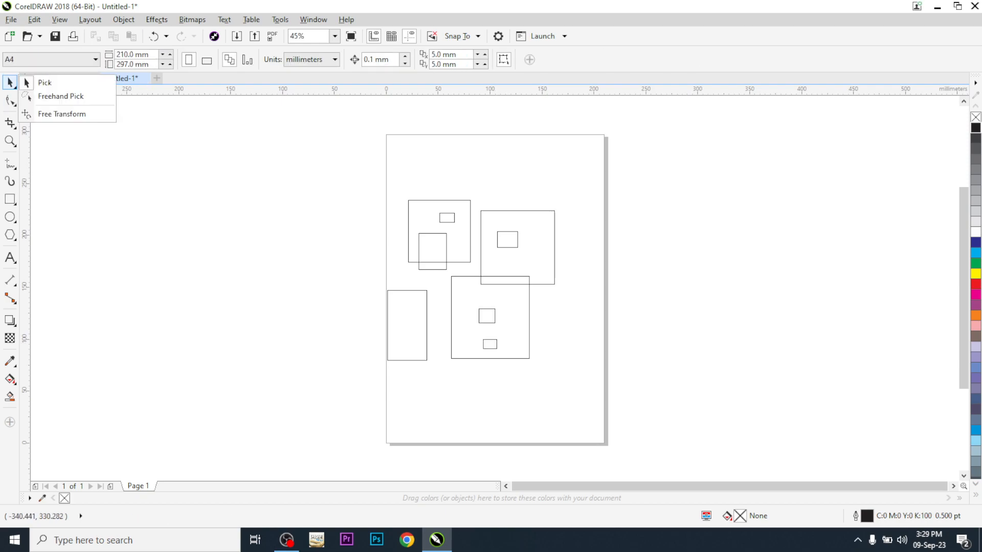
{"action": "left_click", "coordinate": [44, 82]}
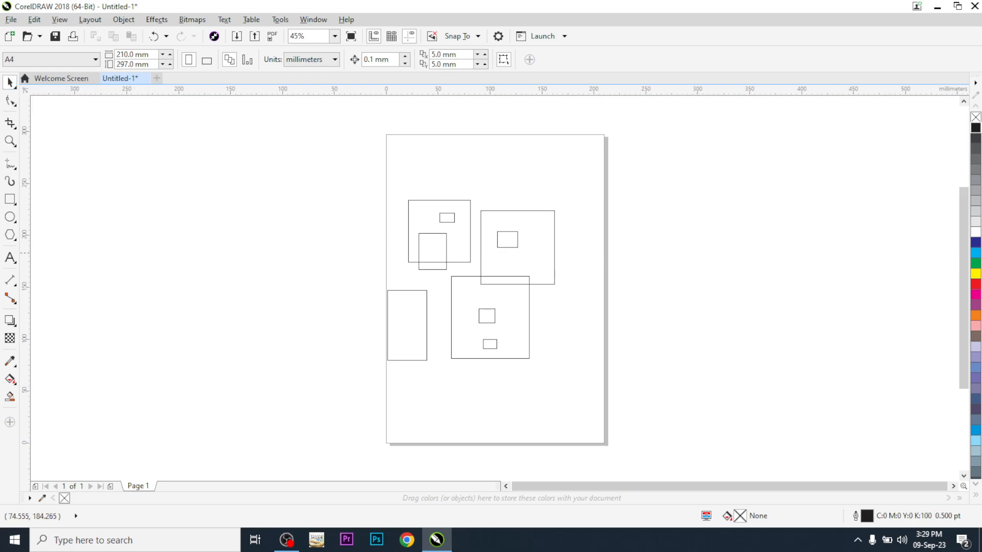
{"action": "left_click", "coordinate": [523, 253]}
{"action": "left_click_drag", "start_coordinate": [518, 247], "coordinate": [682, 236]}
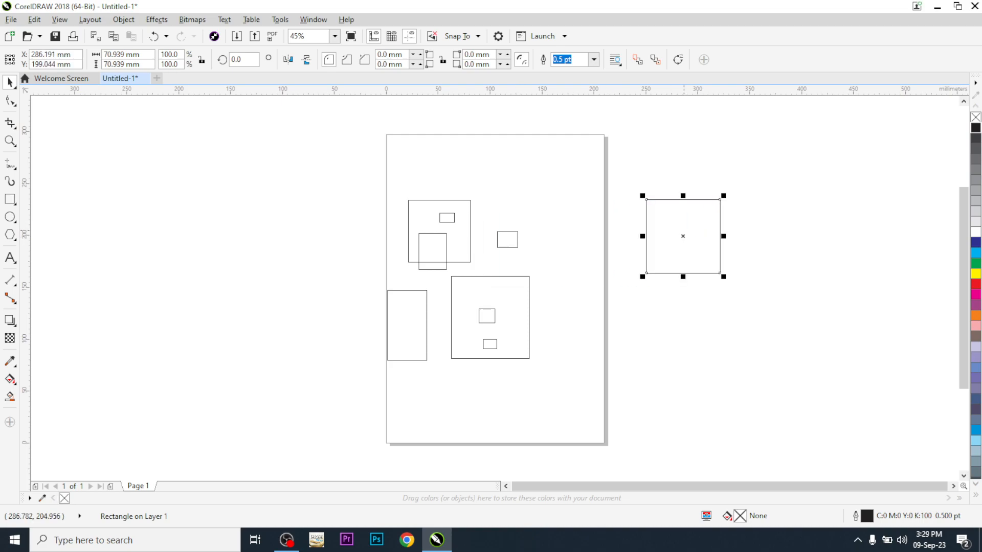
{"action": "left_click_drag", "start_coordinate": [422, 335], "coordinate": [337, 270]}
{"action": "left_click_drag", "start_coordinate": [521, 325], "coordinate": [679, 335]}
Draw a circle about 49 mm in diameter and a triangle about 59 by 51 mm in the empty area left of the page
{"action": "left_click", "coordinate": [10, 218]}
{"action": "left_click_drag", "start_coordinate": [94, 243], "coordinate": [145, 293]}
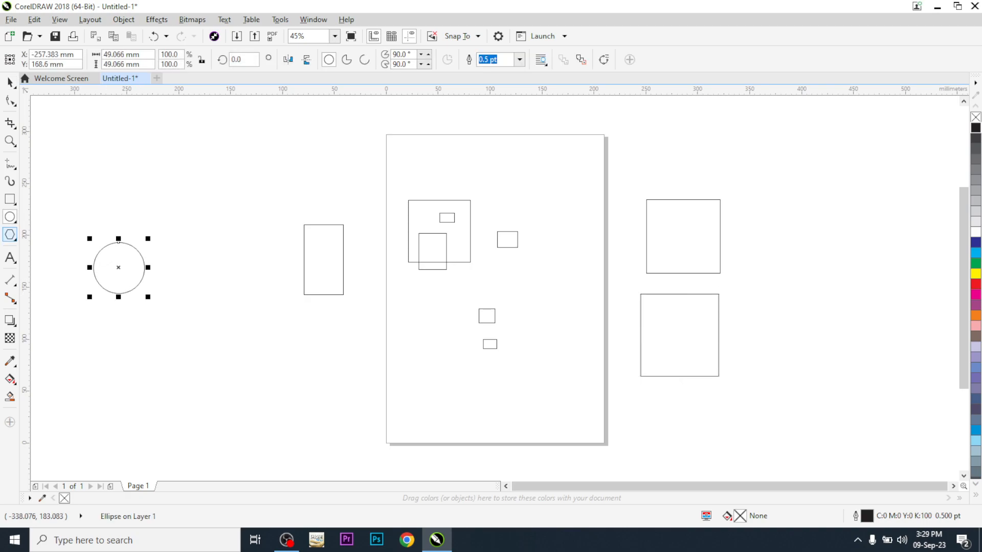
{"action": "left_click", "coordinate": [10, 234]}
{"action": "left_click", "coordinate": [52, 233]}
{"action": "left_click_drag", "start_coordinate": [248, 345], "coordinate": [310, 401]}
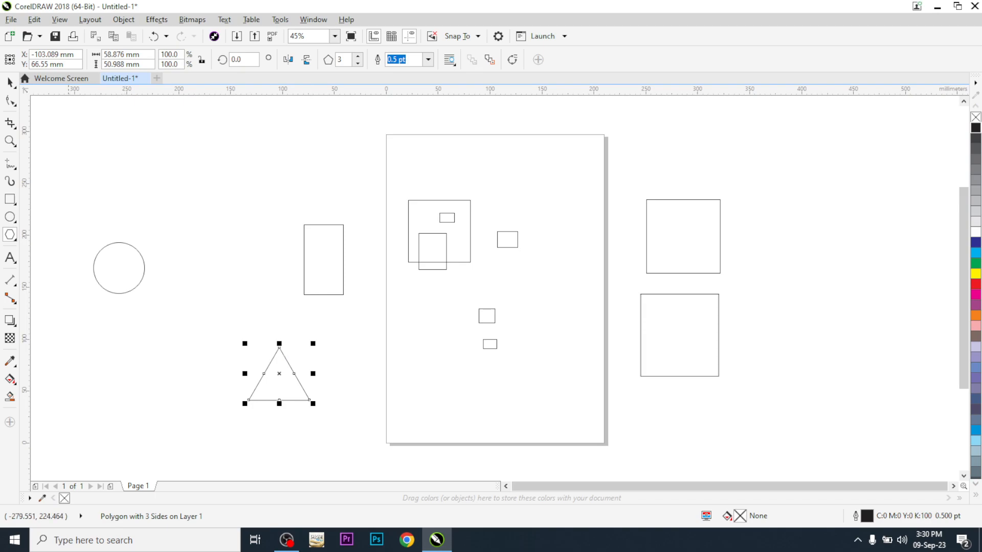
Move the triangle slightly up and to the left with the Pick tool and rotate it to about 296 degrees
{"action": "left_click", "coordinate": [9, 82]}
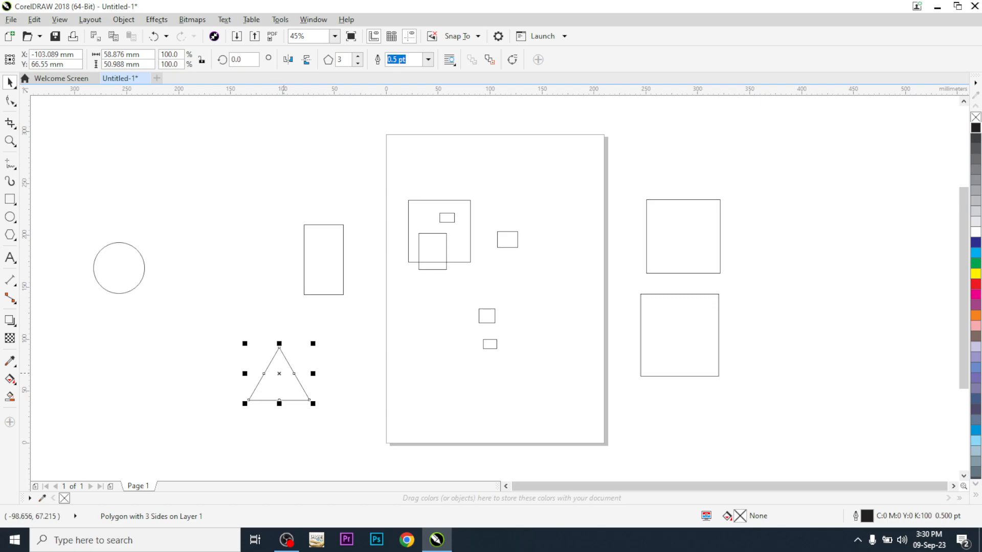
{"action": "left_click_drag", "start_coordinate": [272, 375], "coordinate": [243, 360]}
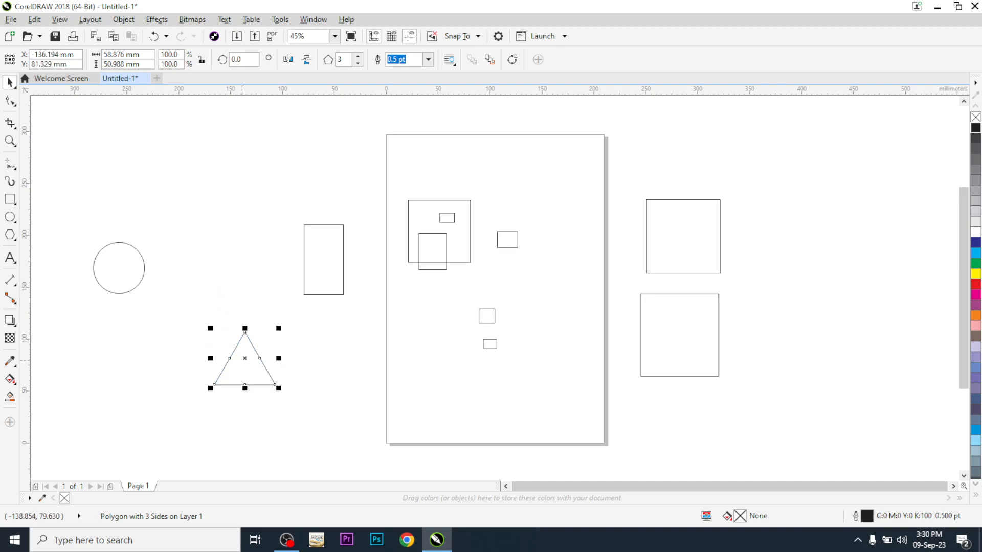
{"action": "left_click", "coordinate": [242, 360]}
{"action": "left_click_drag", "start_coordinate": [279, 325], "coordinate": [296, 380]}
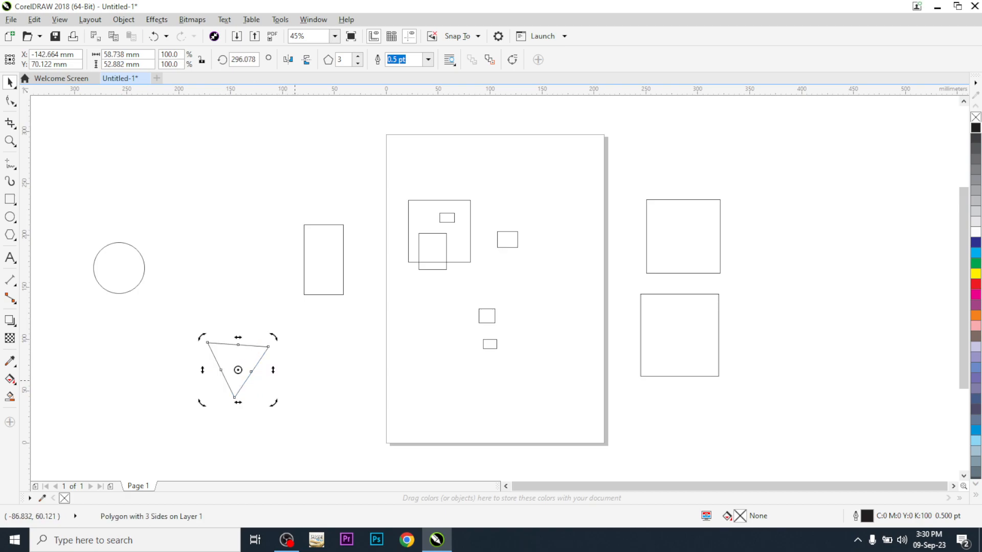
Move the triangle's rotation centre below it and rotate a copy of the triangle to about 233 degrees around that point
{"action": "left_click_drag", "start_coordinate": [238, 370], "coordinate": [232, 422]}
{"action": "mouse_move", "coordinate": [276, 340]}
{"action": "left_mouse_down"}
{"action": "mouse_move", "coordinate": [316, 379]}
{"action": "mouse_move", "coordinate": [321, 423]}
{"action": "left_mouse_up"}
{"action": "left_click", "coordinate": [245, 435]}
Stretch the original triangle to about 224 by 125 mm and delete it
{"action": "left_click", "coordinate": [254, 366]}
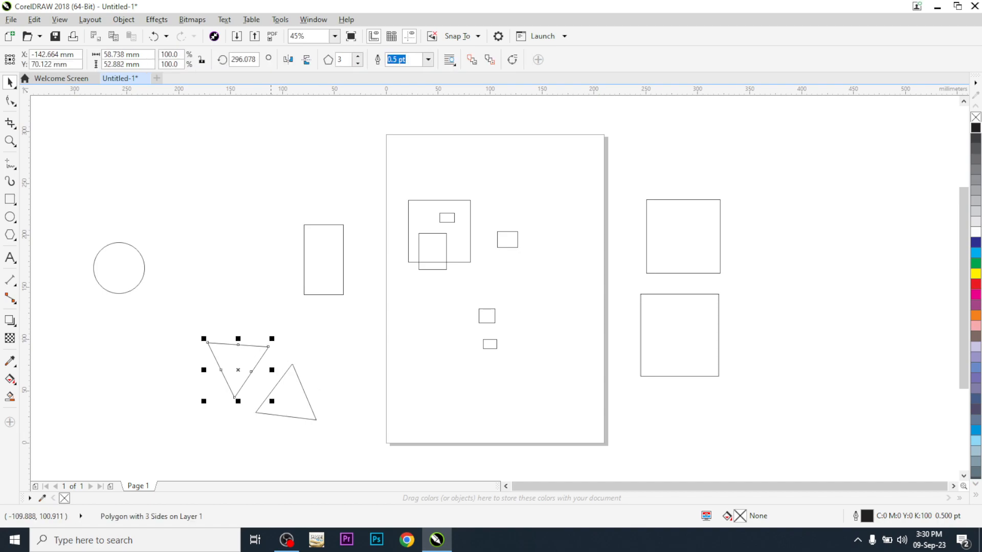
{"action": "left_click_drag", "start_coordinate": [271, 339], "coordinate": [241, 257]}
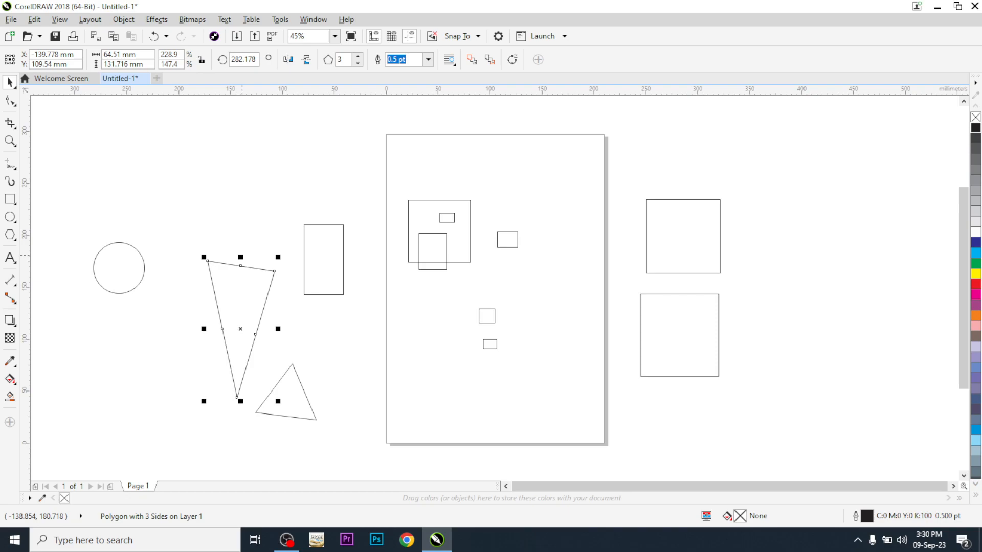
{"action": "left_click_drag", "start_coordinate": [240, 257], "coordinate": [240, 318]}
{"action": "left_click_drag", "start_coordinate": [278, 359], "coordinate": [443, 264]}
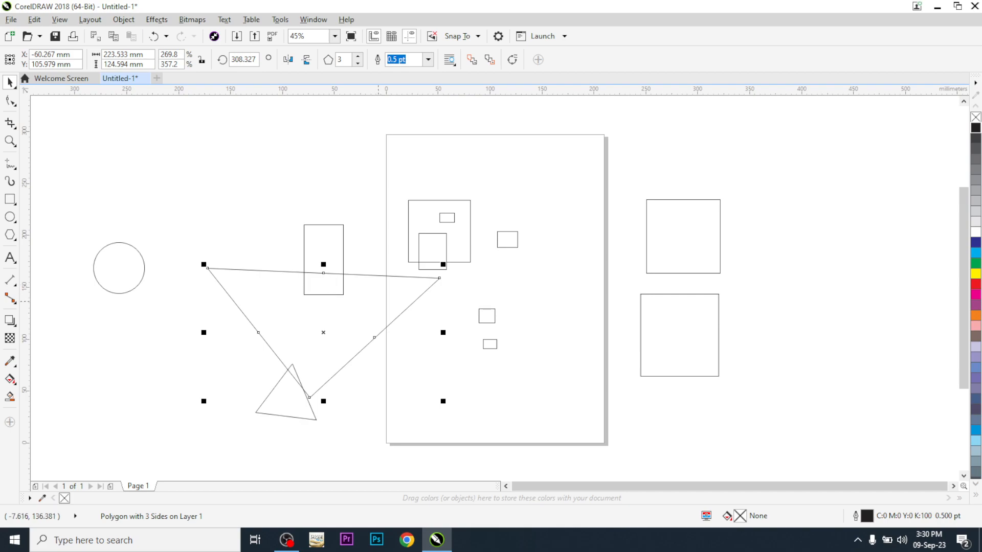
{"action": "key", "text": "Delete"}
Move the remaining triangle's rotation centre back into its middle
{"action": "left_click", "coordinate": [287, 397]}
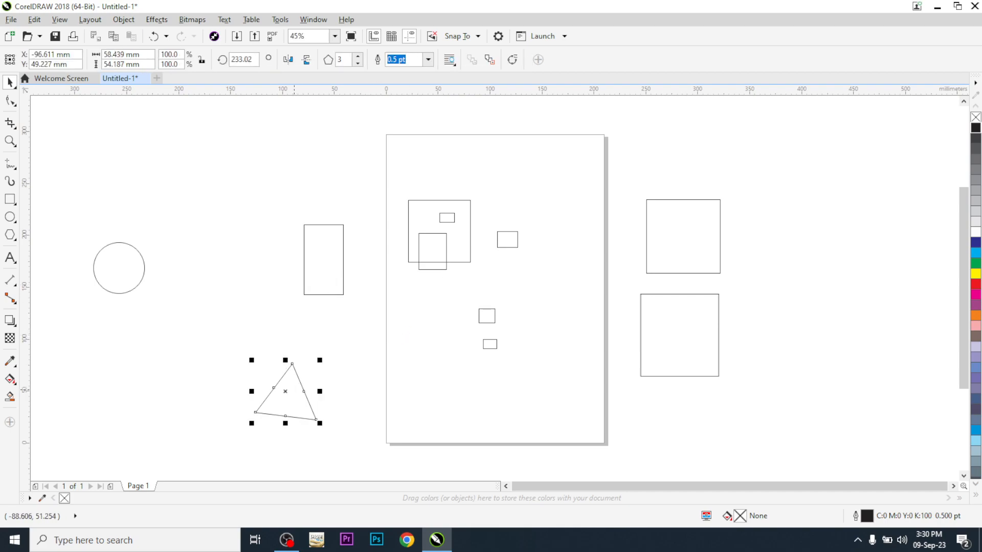
{"action": "left_click", "coordinate": [288, 398]}
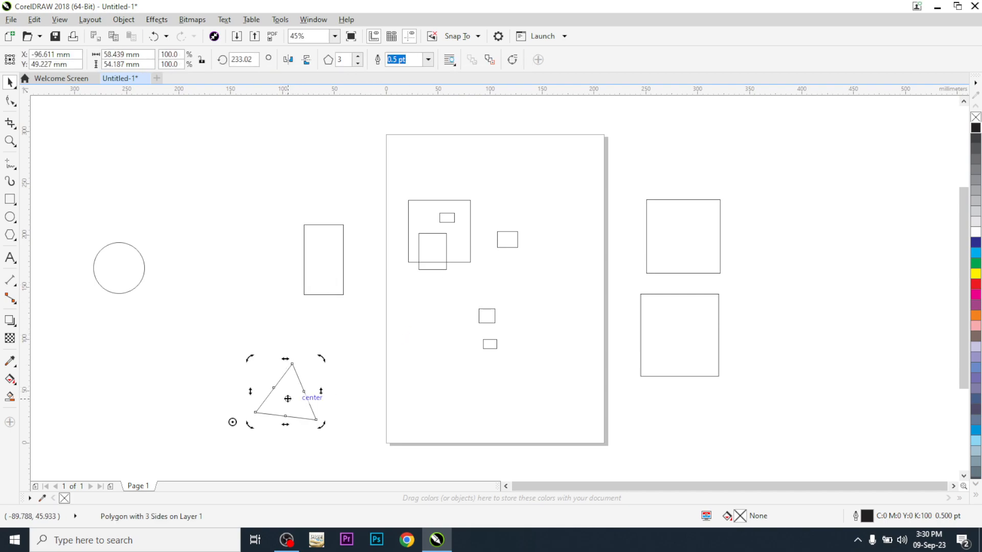
{"action": "left_click_drag", "start_coordinate": [232, 422], "coordinate": [287, 398]}
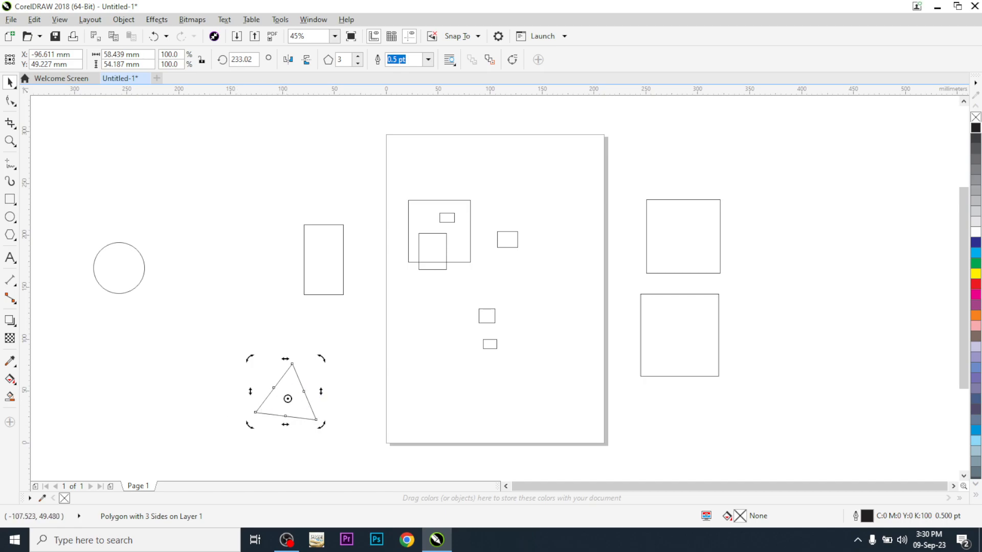
Skew the triangle horizontally to the right and rotate it counter-clockwise around its centre
{"action": "left_click_drag", "start_coordinate": [287, 359], "coordinate": [321, 367]}
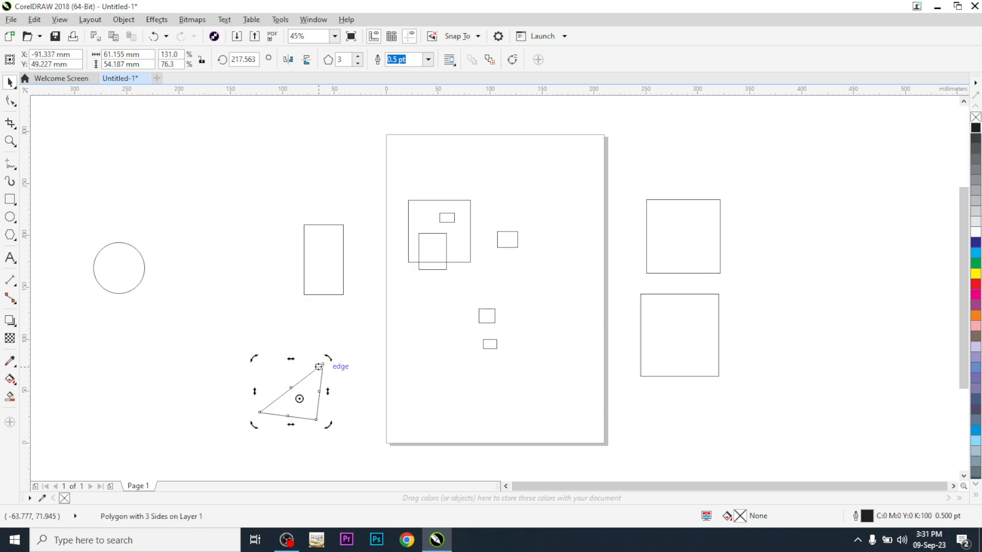
{"action": "left_click_drag", "start_coordinate": [253, 359], "coordinate": [236, 403]}
{"action": "left_click", "coordinate": [231, 397]}
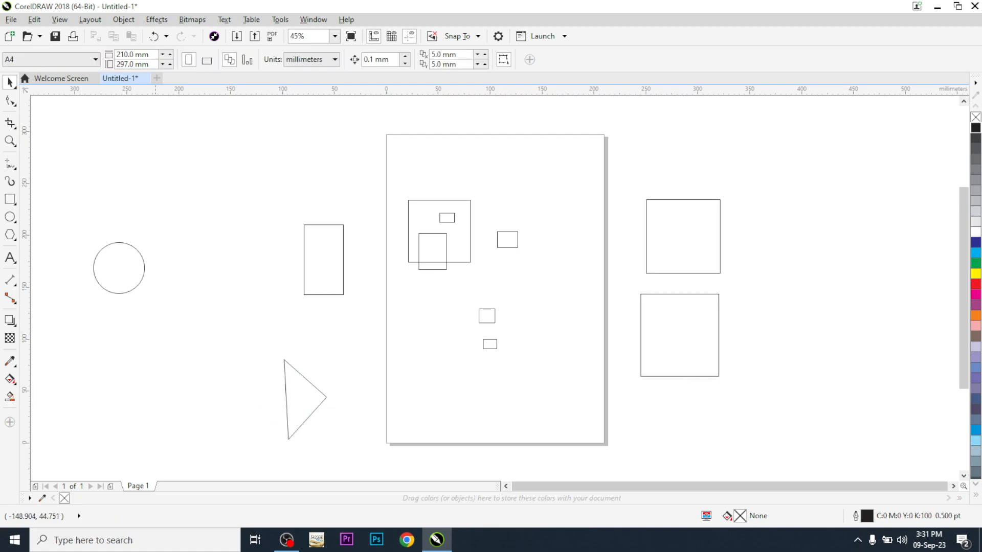
Delete all the shapes in the drawing and undo the deletion
{"action": "key", "text": "ctrl+a"}
{"action": "key", "text": "Delete"}
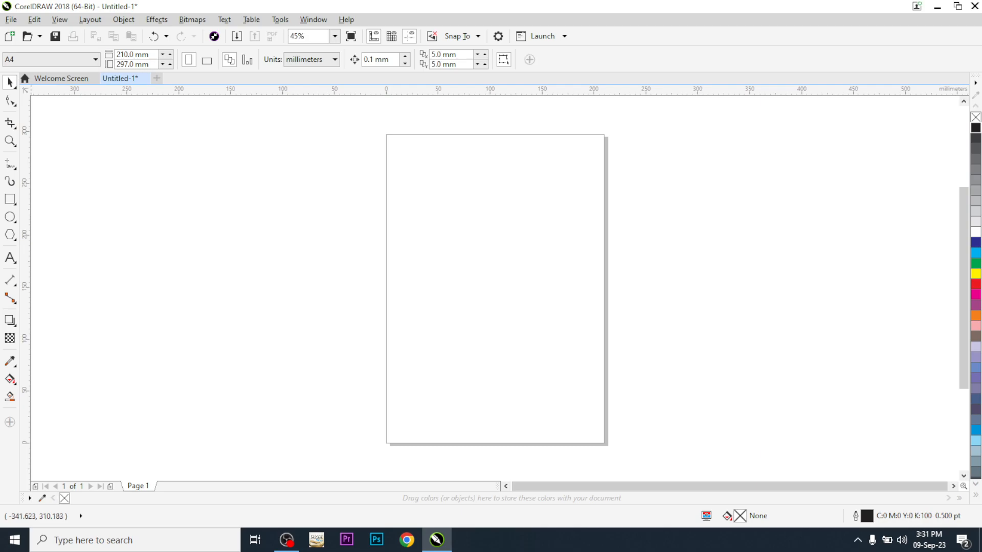
{"action": "key", "text": "ctrl+z"}
{"action": "key", "text": "Escape"}
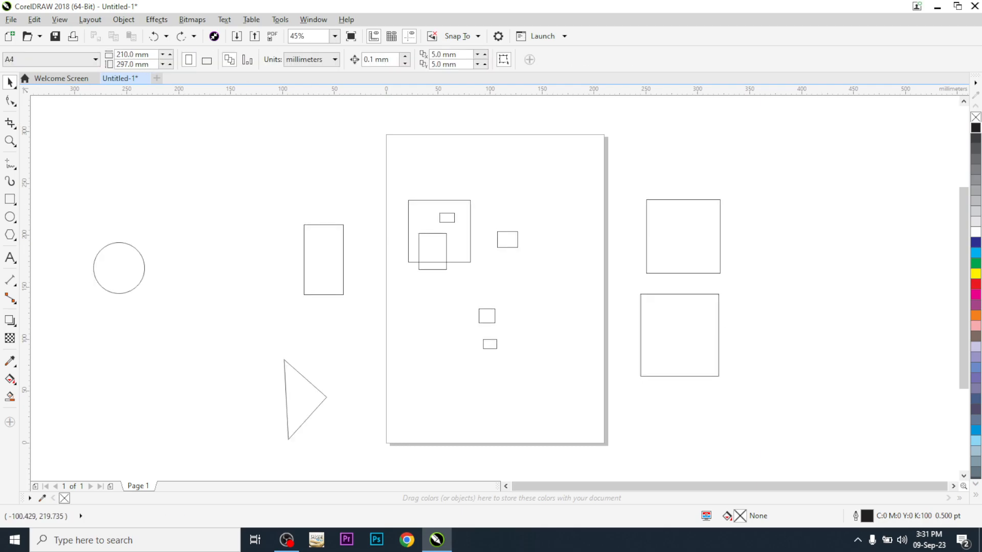
With the Freehand Pick tool, select the upright rectangle overlapping the square on the page and move it onto the page's left edge
{"action": "left_click", "coordinate": [9, 83]}
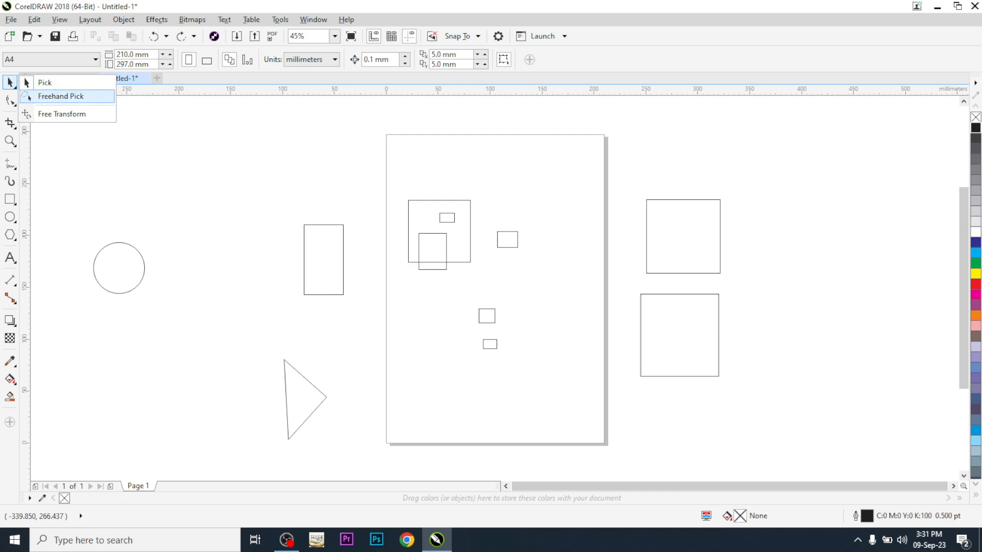
{"action": "left_click", "coordinate": [60, 96]}
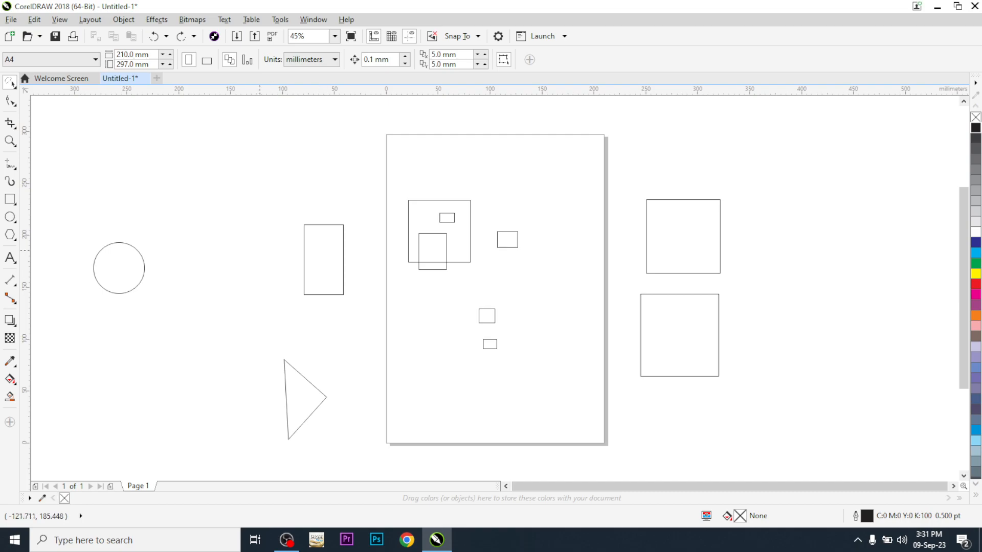
{"action": "mouse_move", "coordinate": [277, 268]}
{"action": "left_mouse_down"}
{"action": "mouse_move", "coordinate": [243, 307]}
{"action": "mouse_move", "coordinate": [222, 300]}
{"action": "mouse_move", "coordinate": [209, 246]}
{"action": "mouse_move", "coordinate": [240, 234]}
{"action": "mouse_move", "coordinate": [265, 251]}
{"action": "left_mouse_up"}
{"action": "left_click", "coordinate": [432, 233]}
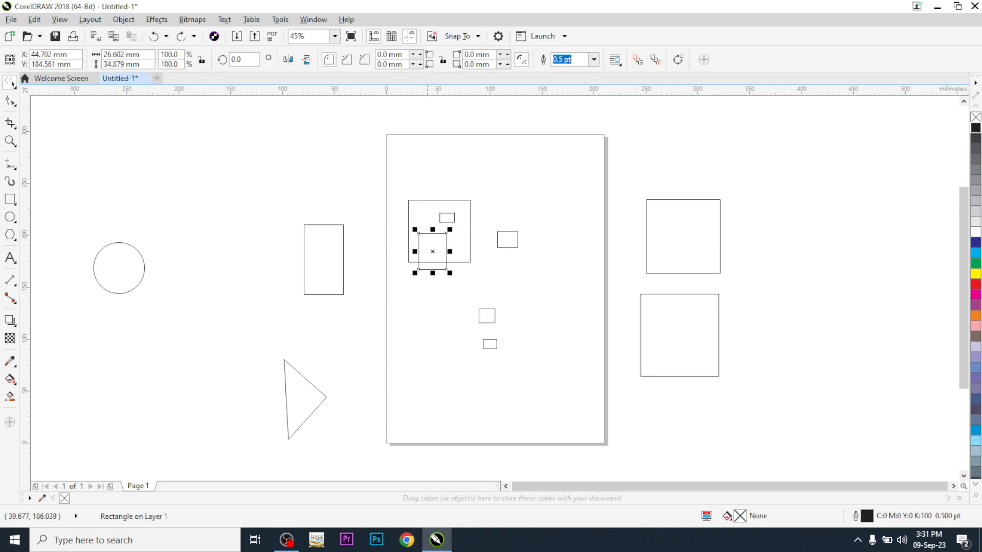
{"action": "left_click_drag", "start_coordinate": [433, 252], "coordinate": [391, 290]}
{"action": "left_click", "coordinate": [426, 300]}
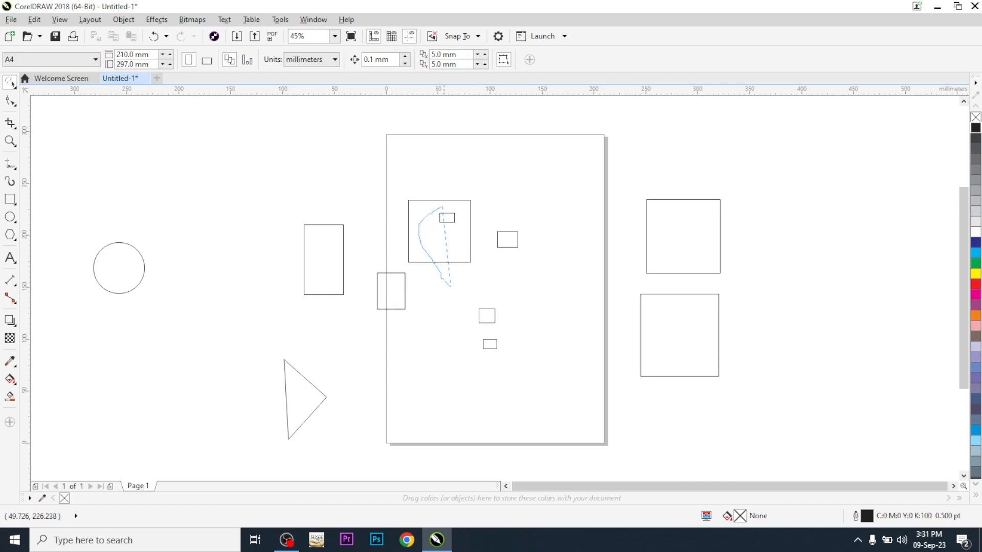
Use Freehand Pick to move the small rectangle out of the square and the lowest small rectangle onto the one above it
{"action": "left_click_drag", "start_coordinate": [467, 245], "coordinate": [464, 256]}
{"action": "left_click_drag", "start_coordinate": [446, 218], "coordinate": [495, 203]}
{"action": "left_click", "coordinate": [541, 210]}
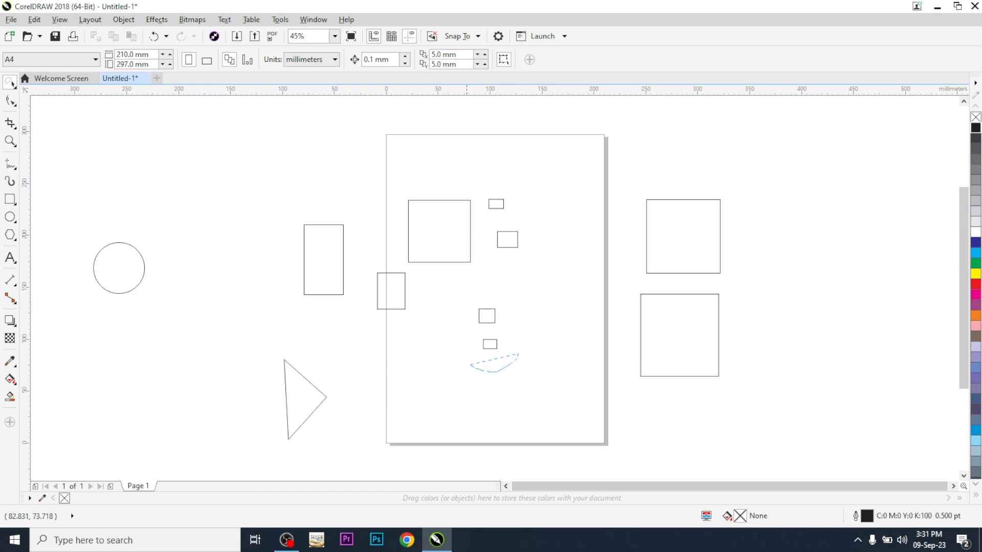
{"action": "mouse_move", "coordinate": [513, 349]}
{"action": "left_mouse_down"}
{"action": "mouse_move", "coordinate": [486, 322]}
{"action": "mouse_move", "coordinate": [486, 295]}
{"action": "mouse_move", "coordinate": [485, 304]}
{"action": "left_mouse_up"}
{"action": "left_click", "coordinate": [514, 332]}
Fill the smaller of the two overlapping small rectangles with yellow and the larger one behind it with red
{"action": "scroll", "coordinate": [487, 319], "scroll_direction": "up", "scroll_amount": 2}
{"action": "left_click", "coordinate": [975, 274]}
{"action": "key", "text": "Escape"}
{"action": "key", "text": "Tab"}
{"action": "left_click", "coordinate": [975, 283]}
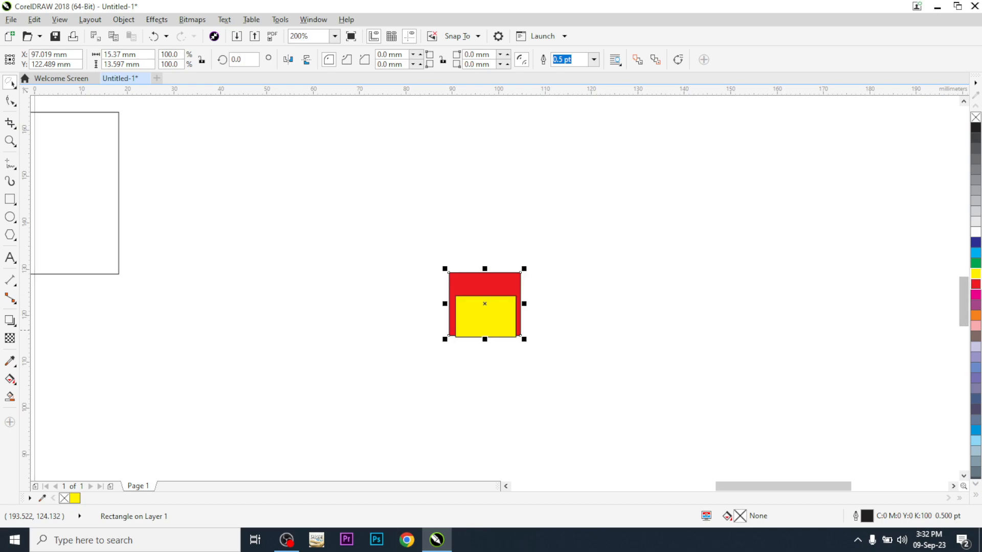
Move the yellow rectangle fully inside the red one, and bring the red rectangle to the front
{"action": "key", "text": "Escape"}
{"action": "left_click_drag", "start_coordinate": [509, 322], "coordinate": [505, 309]}
{"action": "left_click", "coordinate": [560, 295]}
{"action": "left_click", "coordinate": [511, 332]}
{"action": "key", "text": "shift+Page_Up"}
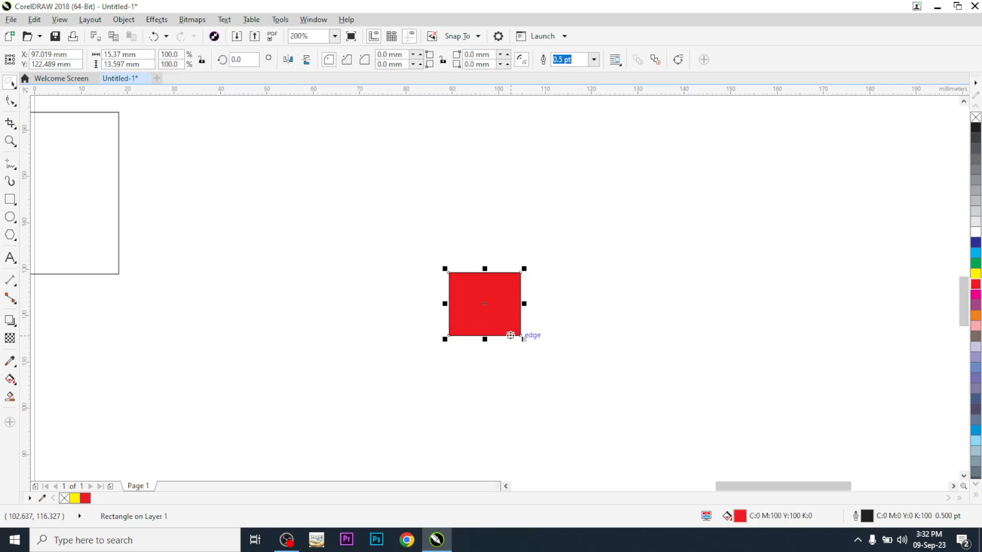
{"action": "left_click", "coordinate": [567, 359]}
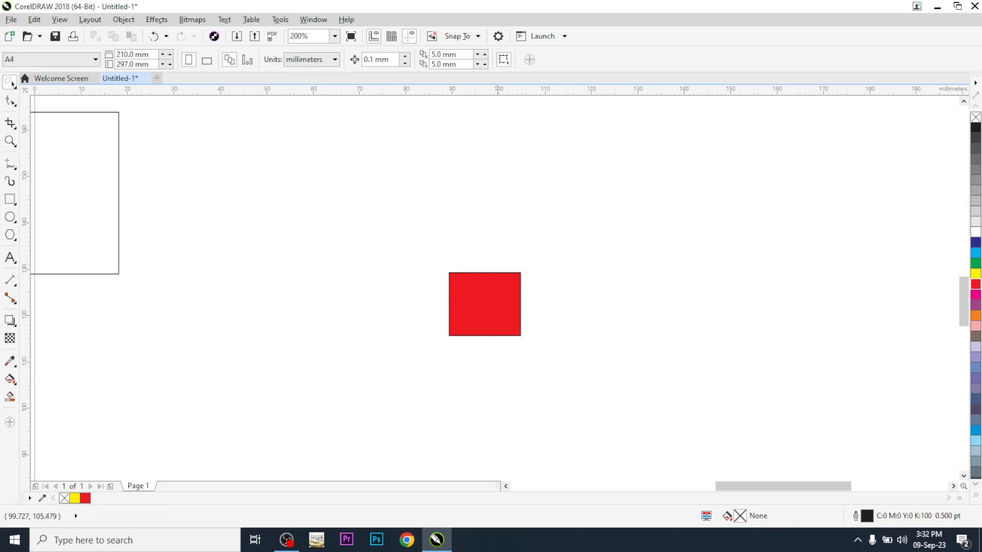
Select the yellow rectangle hidden behind the red one with Freehand Pick, move it out and undo the move
{"action": "mouse_move", "coordinate": [451, 344]}
{"action": "left_mouse_down"}
{"action": "mouse_move", "coordinate": [452, 280]}
{"action": "mouse_move", "coordinate": [475, 265]}
{"action": "mouse_move", "coordinate": [496, 267]}
{"action": "mouse_move", "coordinate": [525, 304]}
{"action": "mouse_move", "coordinate": [508, 370]}
{"action": "left_mouse_up"}
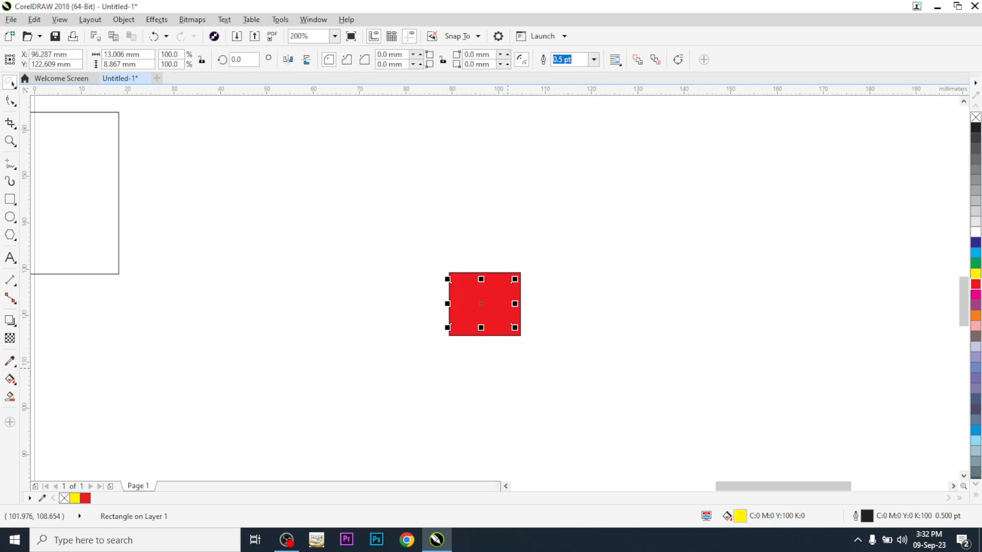
{"action": "left_click_drag", "start_coordinate": [500, 301], "coordinate": [374, 315]}
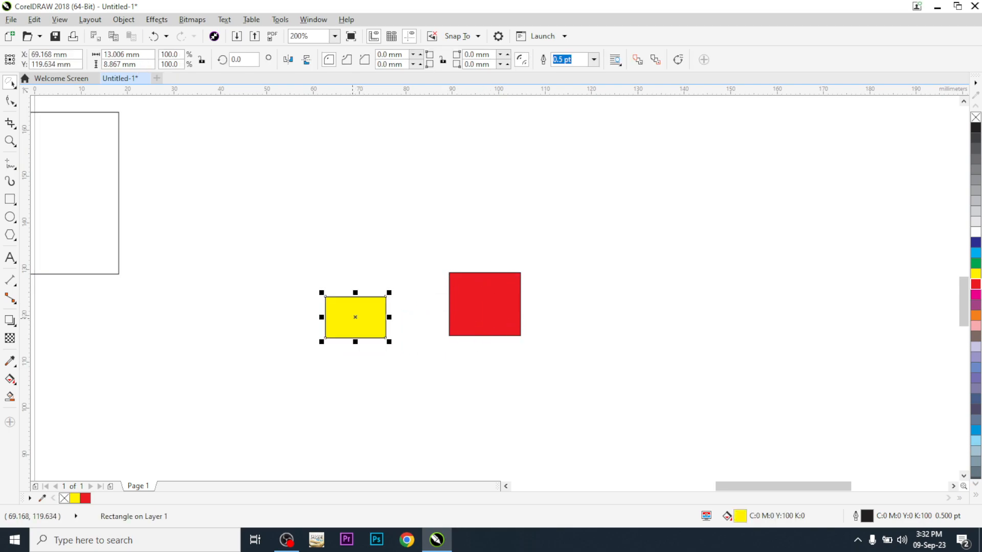
{"action": "key", "text": "ctrl+z"}
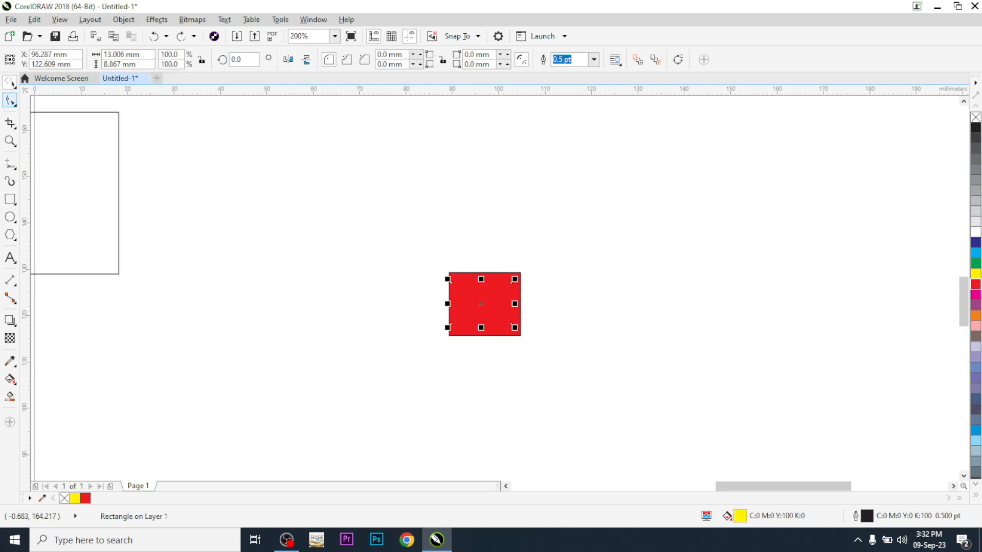
With the ordinary Pick tool, select the red rectangle, try moving it away and undo the move
{"action": "left_click", "coordinate": [14, 87]}
{"action": "left_click", "coordinate": [44, 81]}
{"action": "key", "text": "Escape"}
{"action": "left_click", "coordinate": [481, 301]}
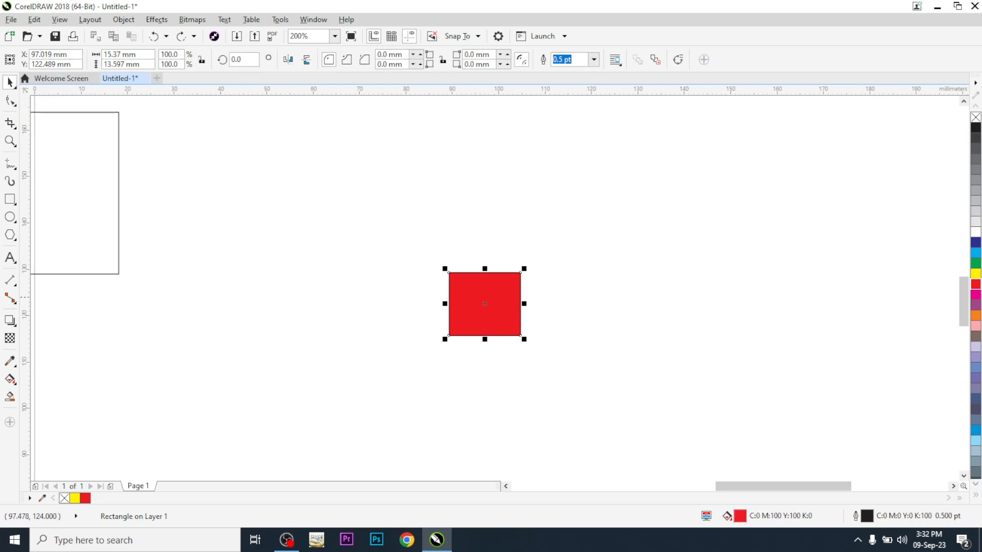
{"action": "left_click_drag", "start_coordinate": [504, 276], "coordinate": [593, 224]}
{"action": "key", "text": "ctrl+z"}
Use Freehand Pick to select the yellow rectangle hidden behind the red one and move it well clear to the red one's left
{"action": "left_click", "coordinate": [15, 86]}
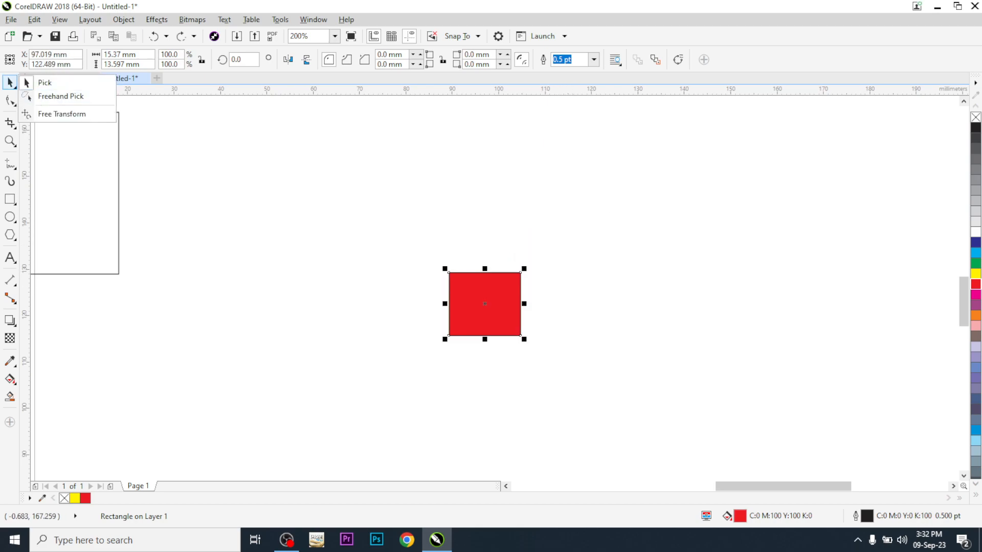
{"action": "left_click", "coordinate": [61, 96]}
{"action": "left_click", "coordinate": [434, 357]}
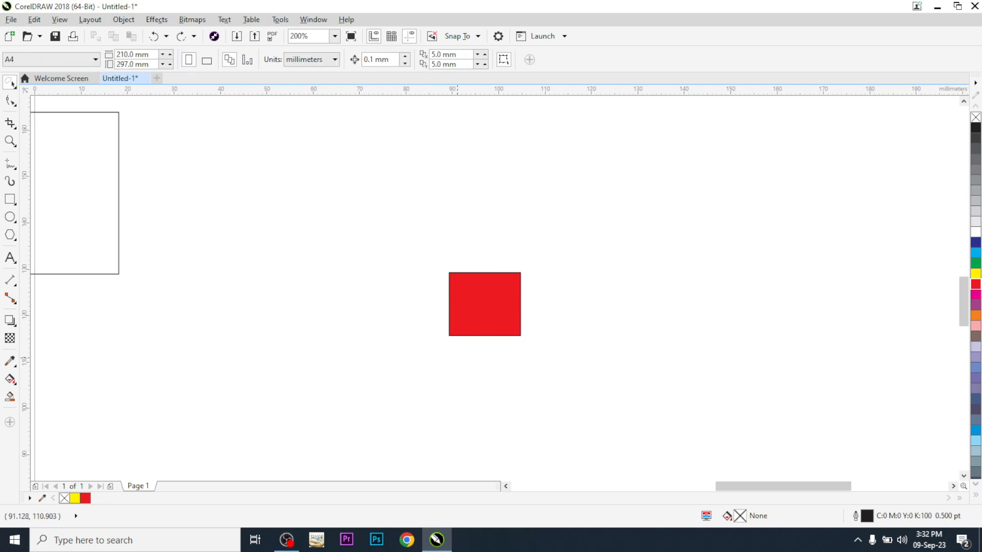
{"action": "mouse_move", "coordinate": [478, 368]}
{"action": "left_mouse_down"}
{"action": "mouse_move", "coordinate": [450, 351]}
{"action": "mouse_move", "coordinate": [440, 286]}
{"action": "mouse_move", "coordinate": [470, 260]}
{"action": "mouse_move", "coordinate": [506, 271]}
{"action": "mouse_move", "coordinate": [517, 307]}
{"action": "mouse_move", "coordinate": [478, 368]}
{"action": "left_mouse_up"}
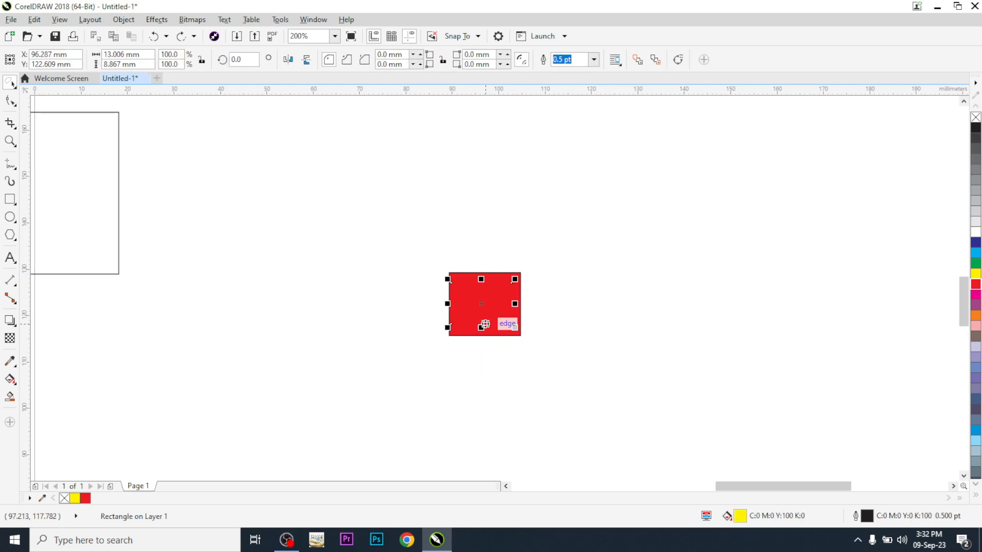
{"action": "left_click_drag", "start_coordinate": [484, 305], "coordinate": [295, 322]}
{"action": "key", "text": "Escape"}
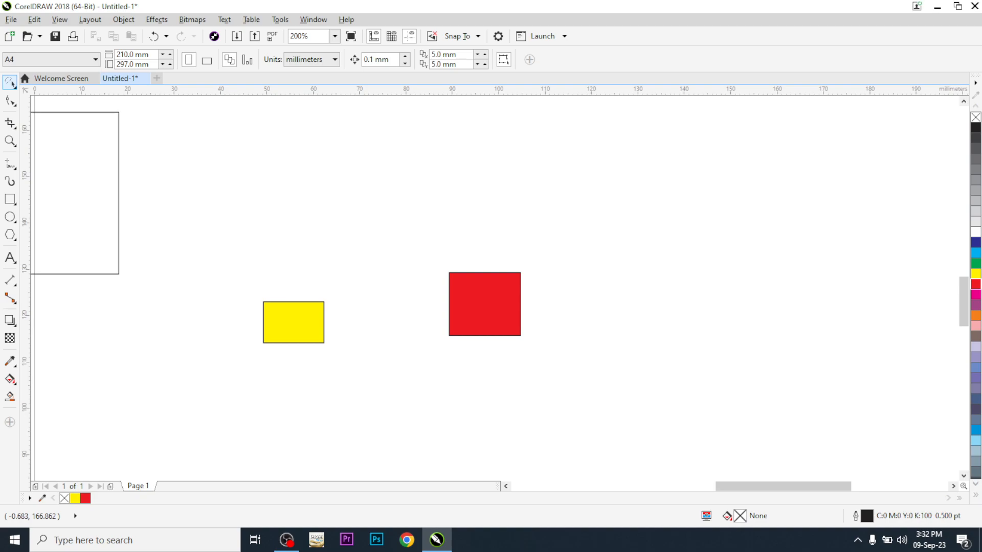
{"action": "left_click", "coordinate": [10, 83]}
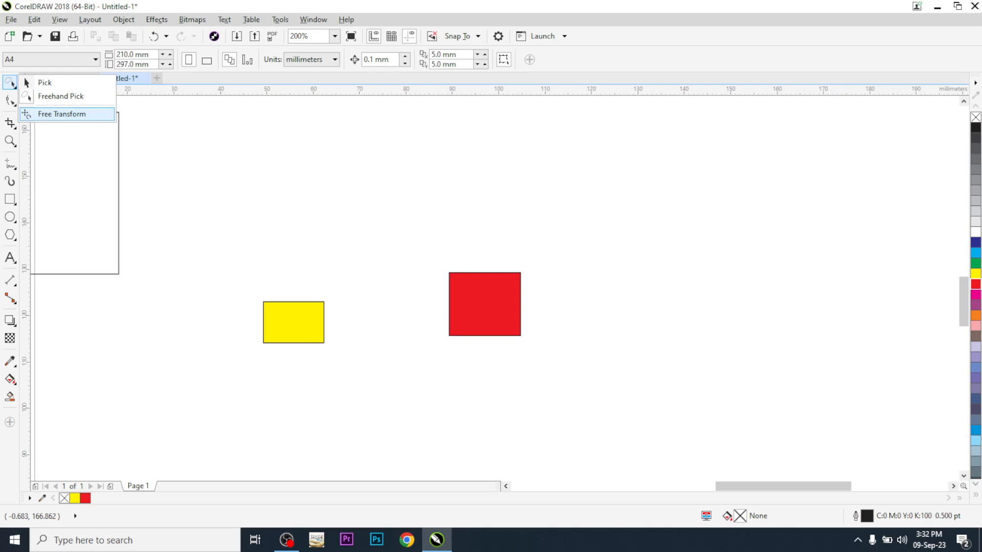
{"action": "left_click", "coordinate": [306, 155]}
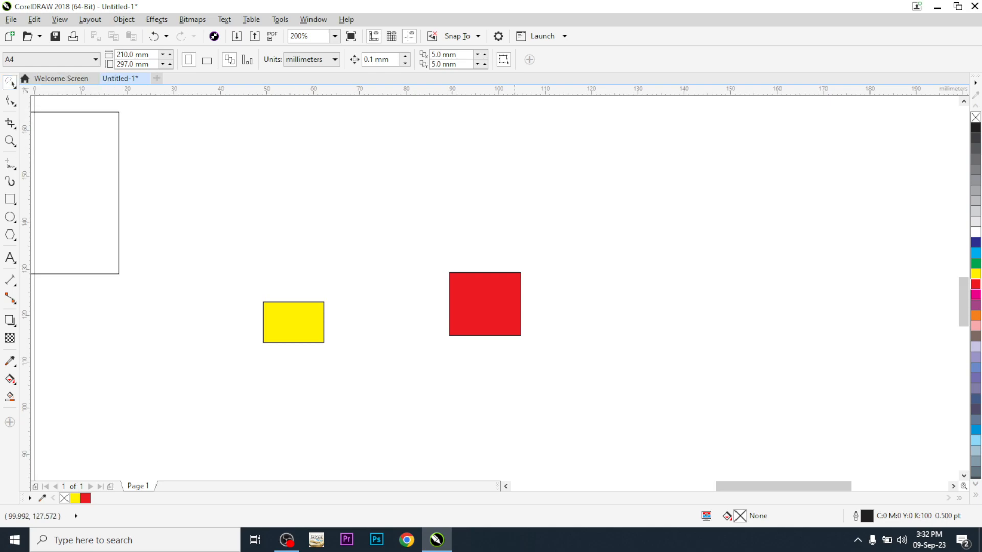
Move the red rectangle up and to the right, and stretch it to about 38.6 by 43.3 mm
{"action": "left_click", "coordinate": [486, 304]}
{"action": "left_click_drag", "start_coordinate": [486, 304], "coordinate": [723, 223]}
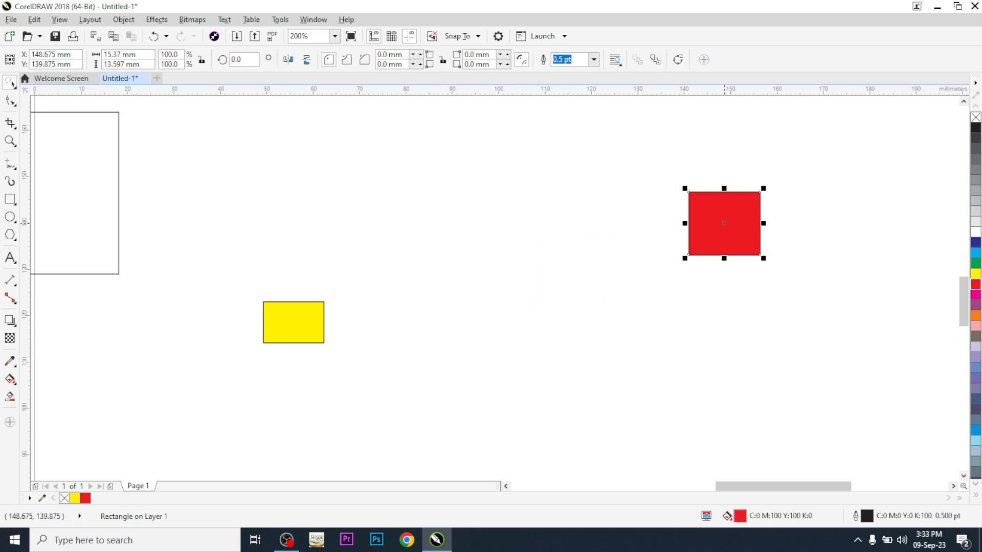
{"action": "left_click_drag", "start_coordinate": [724, 259], "coordinate": [737, 396]}
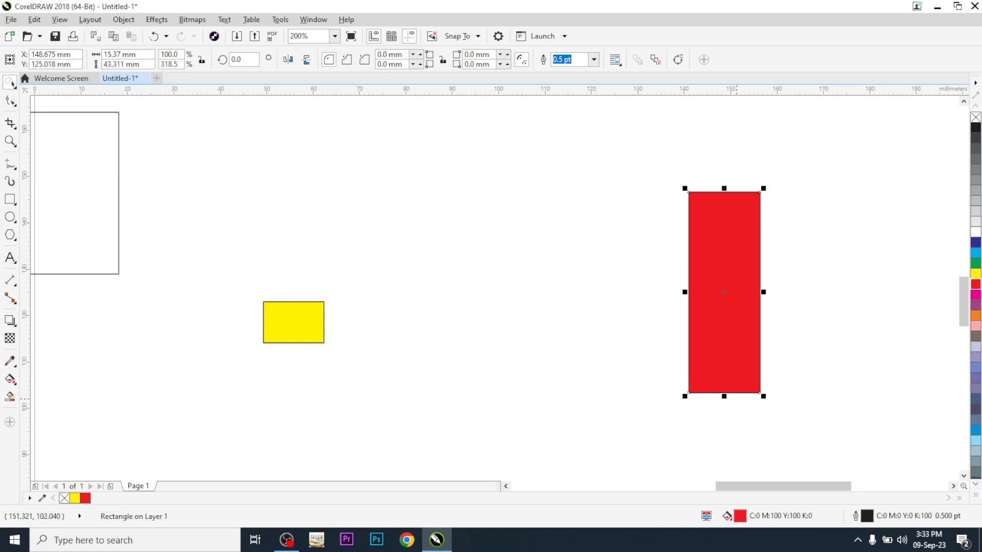
{"action": "left_click_drag", "start_coordinate": [685, 292], "coordinate": [577, 292]}
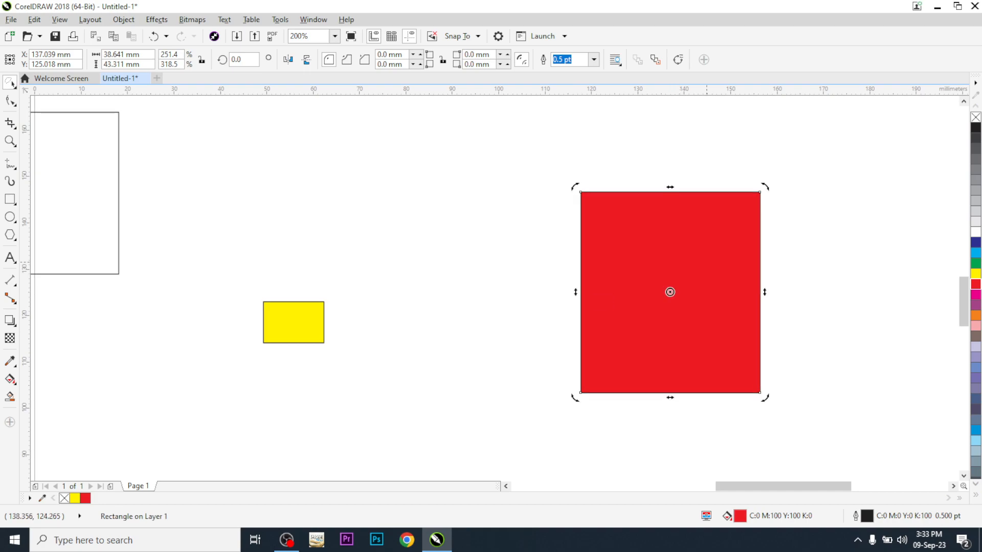
Rotate the enlarged red rectangle clockwise about its centre to an angle of about 303.7 degrees and deselect it
{"action": "left_click", "coordinate": [735, 235]}
{"action": "left_click_drag", "start_coordinate": [763, 189], "coordinate": [824, 309]}
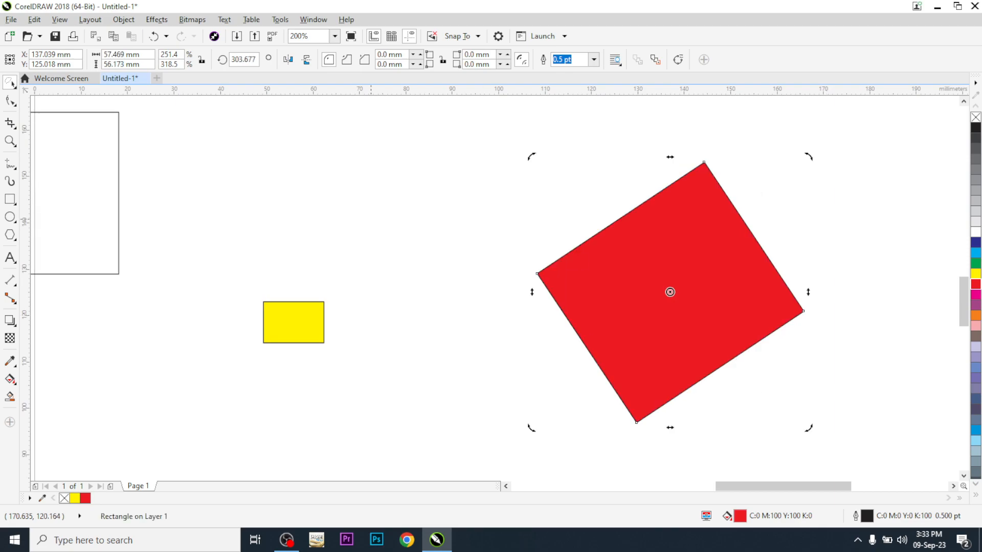
{"action": "left_click", "coordinate": [13, 85]}
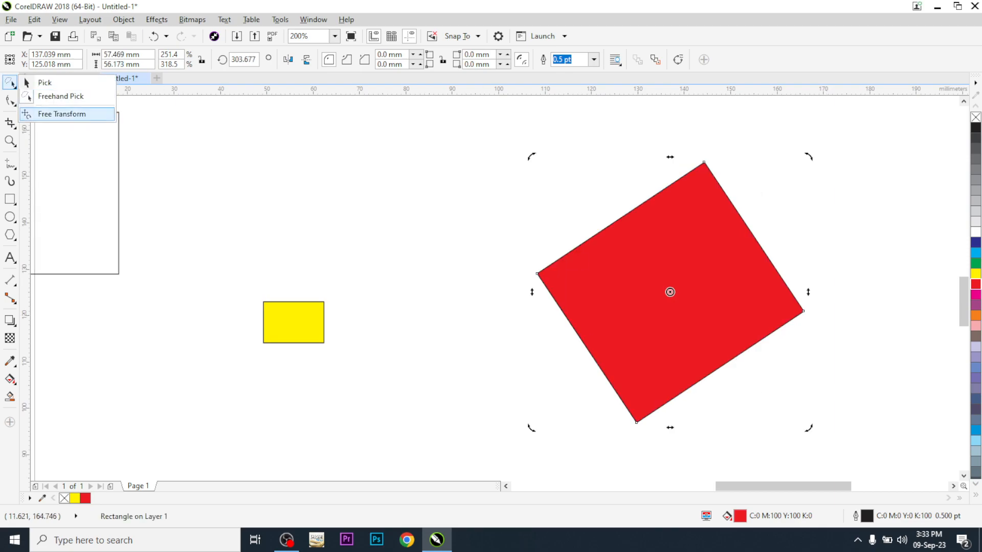
{"action": "left_click", "coordinate": [296, 256]}
{"action": "left_click", "coordinate": [297, 260]}
Use Free Transform to distort the red shape into a narrow upright diamond to the left of the yellow rectangle
{"action": "left_click", "coordinate": [14, 85]}
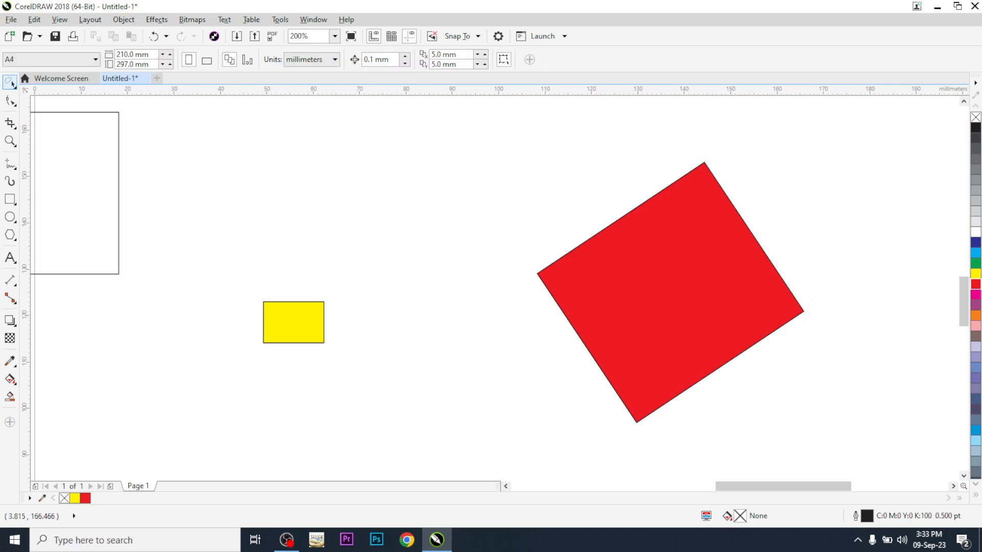
{"action": "left_click", "coordinate": [61, 114]}
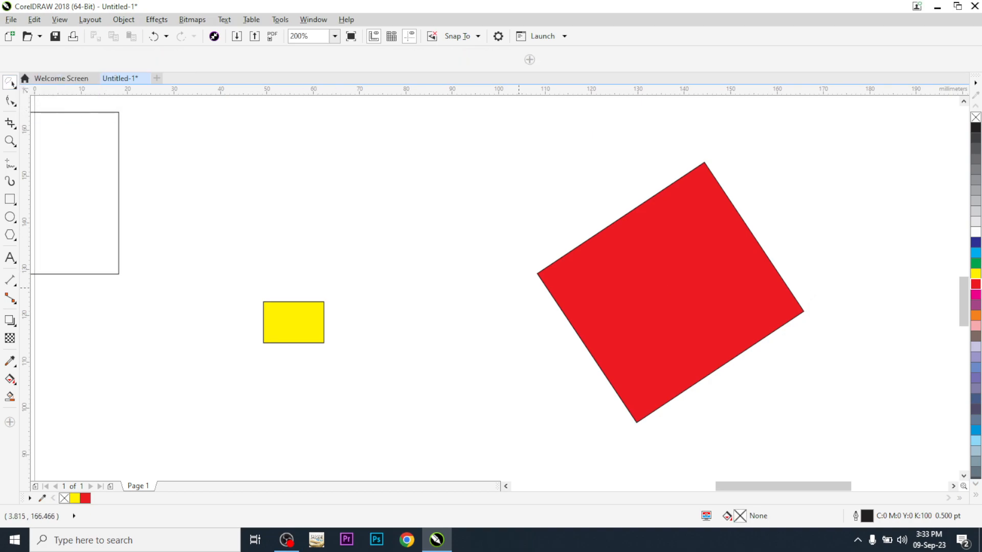
{"action": "left_click_drag", "start_coordinate": [614, 261], "coordinate": [685, 197]}
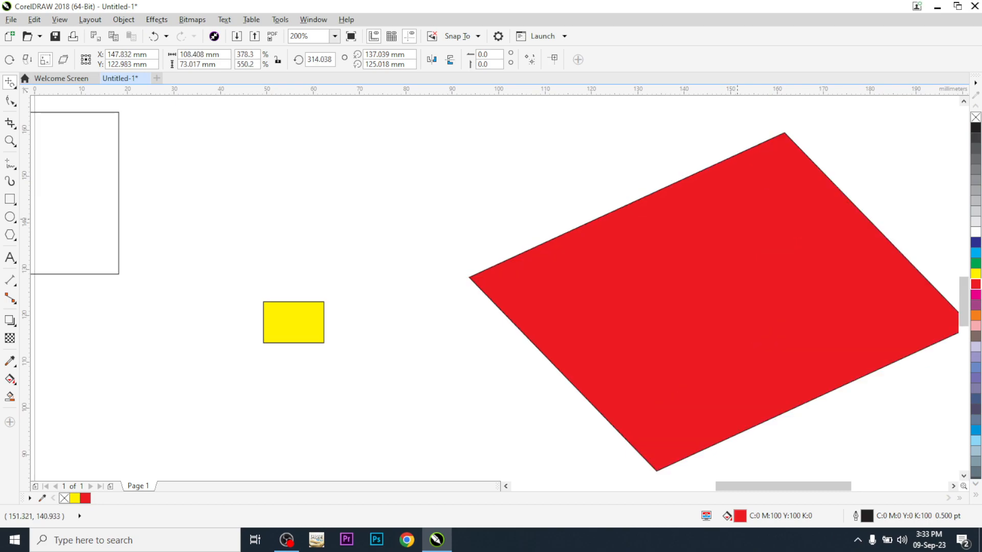
{"action": "left_click_drag", "start_coordinate": [293, 322], "coordinate": [119, 317]}
Use Free Transform to enlarge the yellow rectangle to about 29.6 by 18.5 mm
{"action": "left_click", "coordinate": [292, 323]}
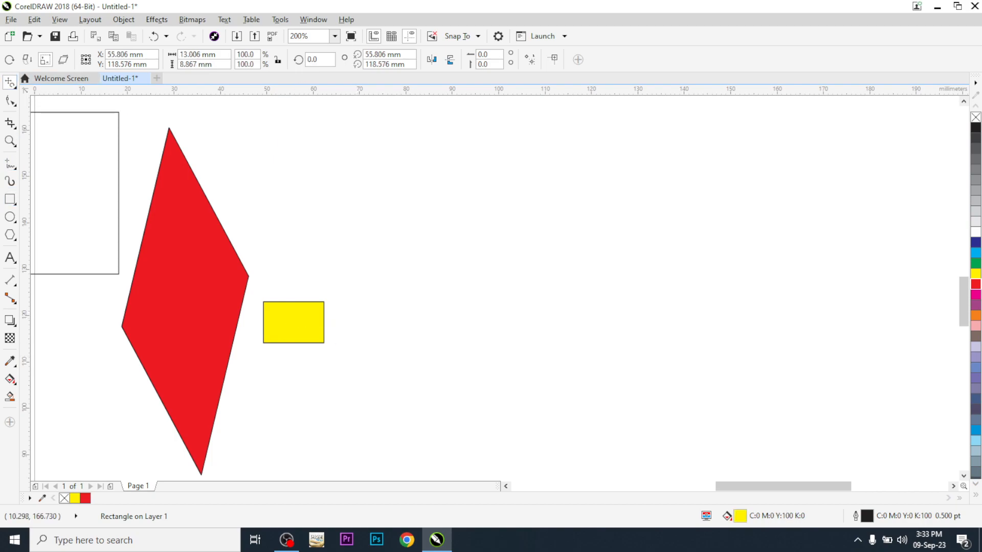
{"action": "left_click", "coordinate": [10, 82]}
{"action": "left_click", "coordinate": [38, 84]}
{"action": "left_click", "coordinate": [15, 87]}
{"action": "left_click", "coordinate": [57, 113]}
{"action": "left_click_drag", "start_coordinate": [287, 302], "coordinate": [369, 388]}
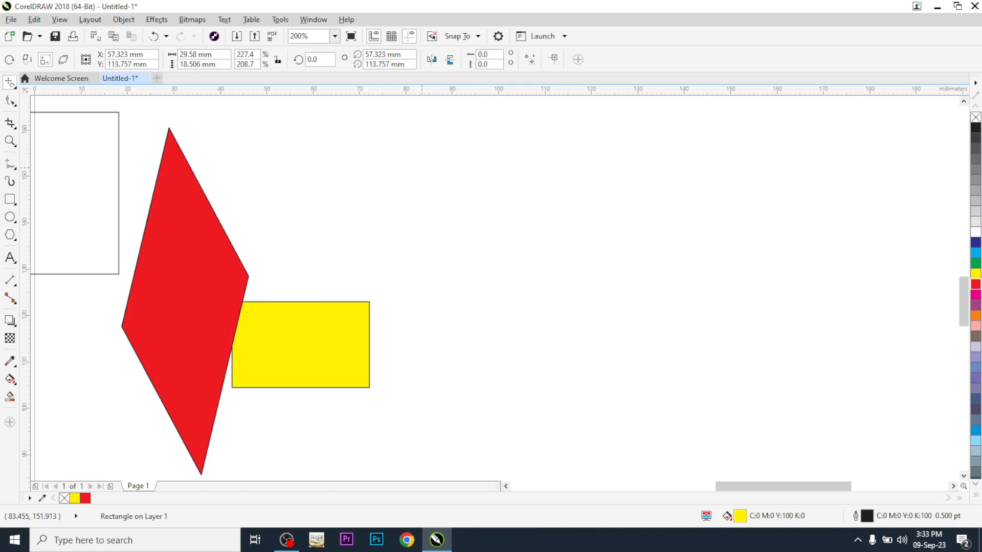
Switch to the Pick tool, select all the shapes in the drawing and delete them
{"action": "scroll", "coordinate": [506, 243], "scroll_direction": "down", "scroll_amount": 4}
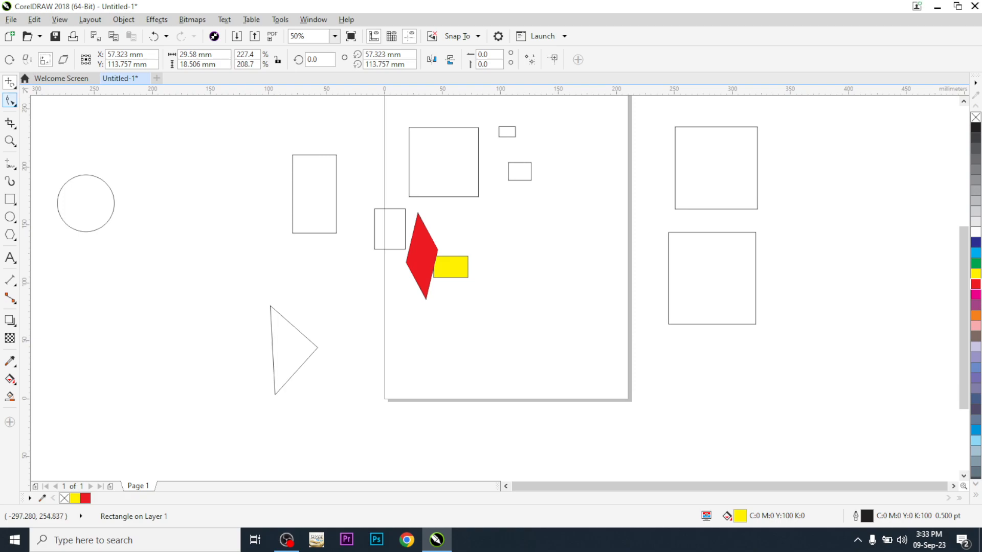
{"action": "left_click", "coordinate": [12, 84]}
{"action": "left_click", "coordinate": [45, 83]}
{"action": "left_click", "coordinate": [144, 156]}
{"action": "key", "text": "ctrl+a"}
{"action": "key", "text": "Delete"}
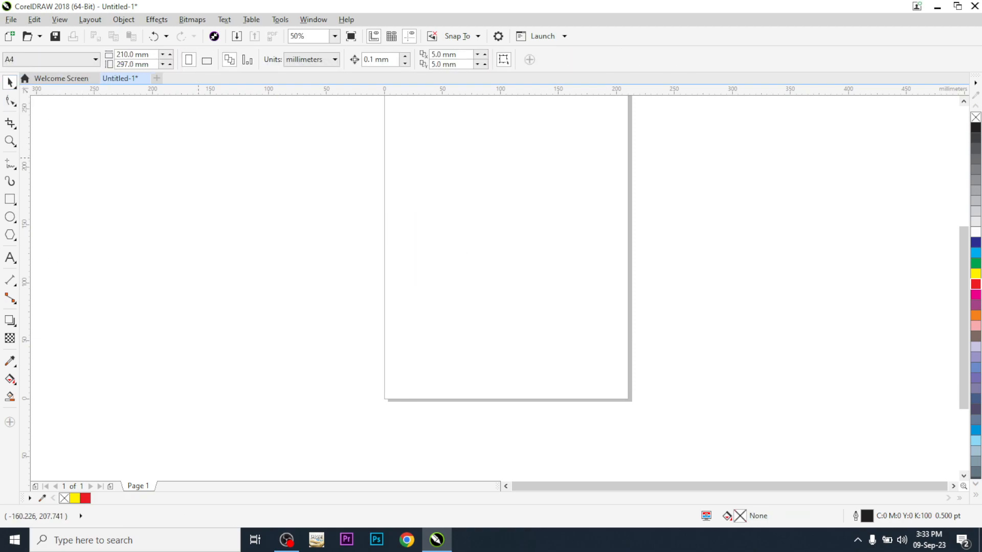
Draw a square about 93.7 mm wide near the middle of the empty page
{"action": "left_click", "coordinate": [11, 101]}
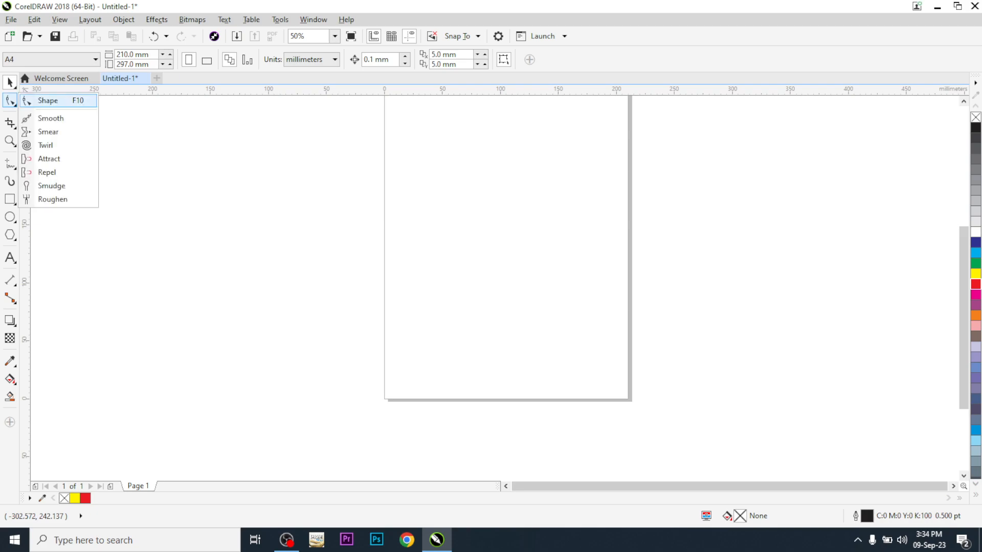
{"action": "left_click", "coordinate": [10, 199]}
{"action": "left_click_drag", "start_coordinate": [437, 170], "coordinate": [545, 279]}
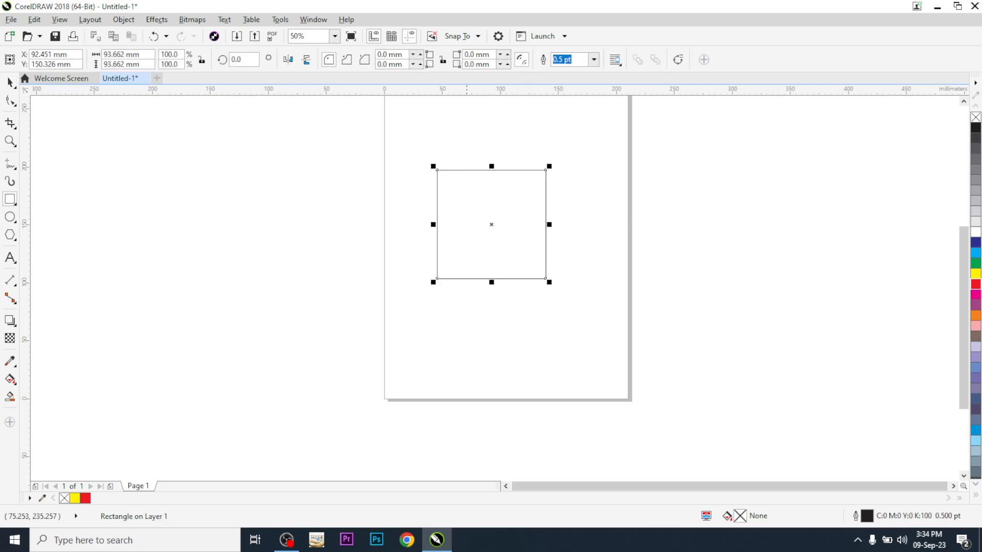
With the Shape tool, round all four corners of the square to a radius of about 27.5 mm
{"action": "left_click", "coordinate": [10, 100]}
{"action": "left_click", "coordinate": [11, 100]}
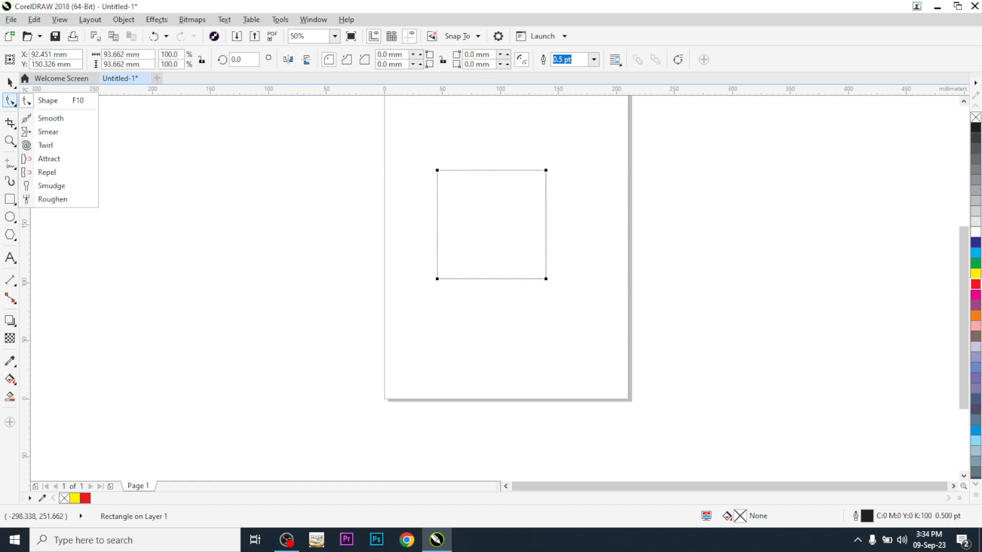
{"action": "left_click", "coordinate": [41, 99]}
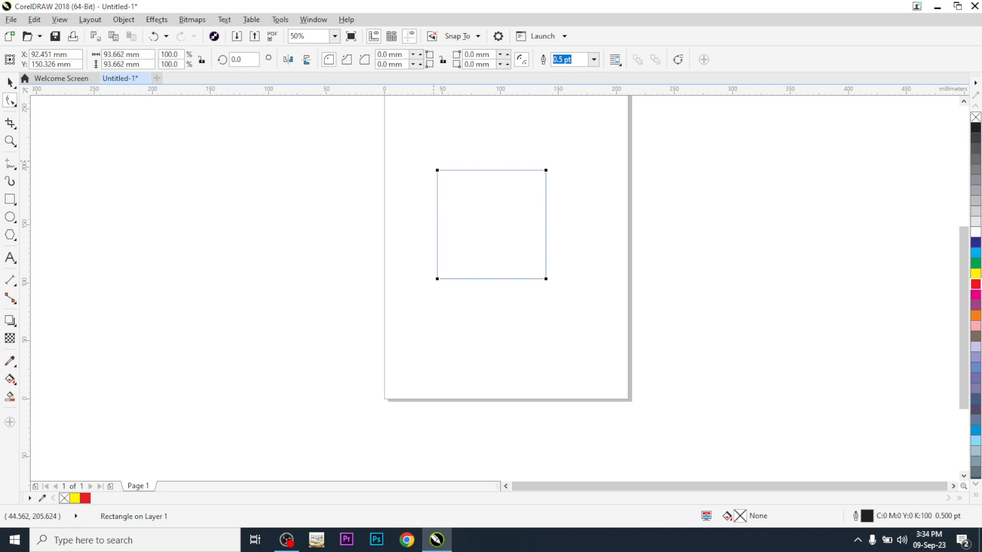
{"action": "left_click_drag", "start_coordinate": [437, 171], "coordinate": [418, 202]}
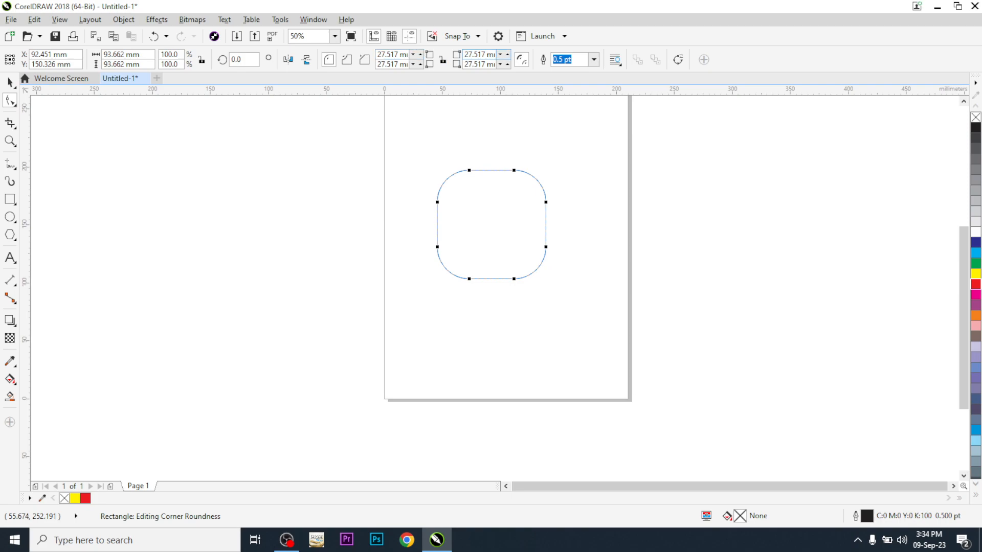
Raise the square's upper-right corner radius to 29.717 mm, and with the corners linked, set the upper-left radius to 0 mm
{"action": "left_click", "coordinate": [507, 54]}
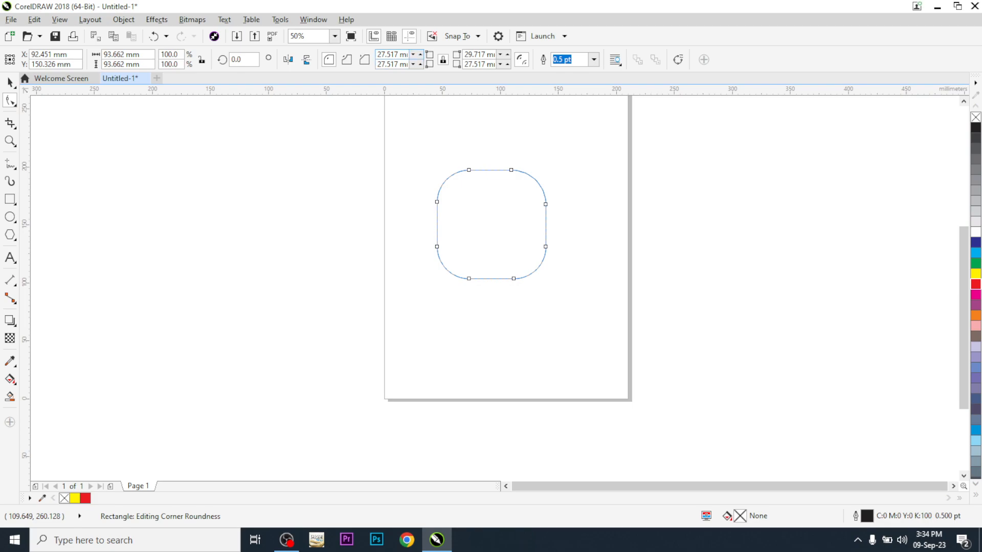
{"action": "left_click", "coordinate": [401, 54]}
{"action": "double_click", "coordinate": [396, 54]}
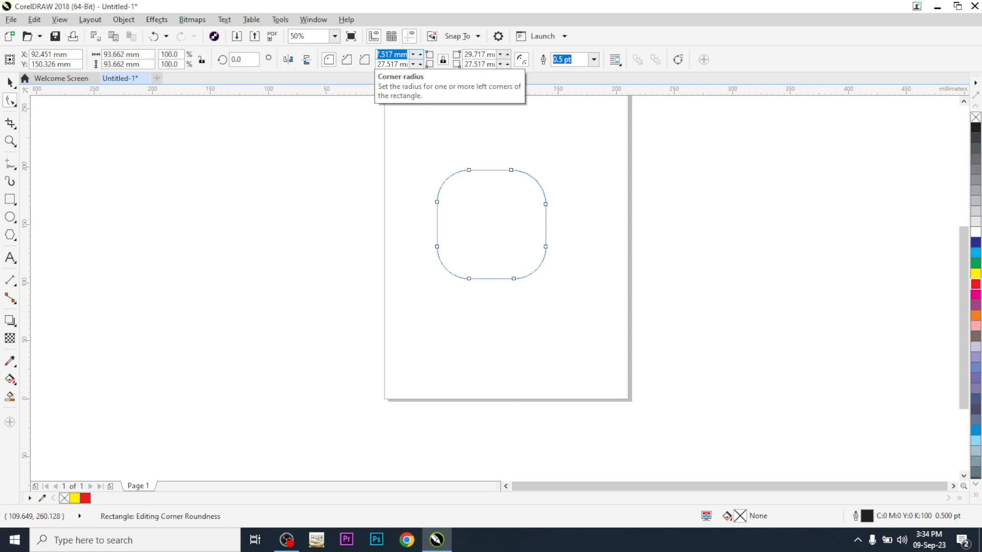
{"action": "key", "text": "BackSpace"}
{"action": "type", "text": "0"}
{"action": "key", "text": "Return"}
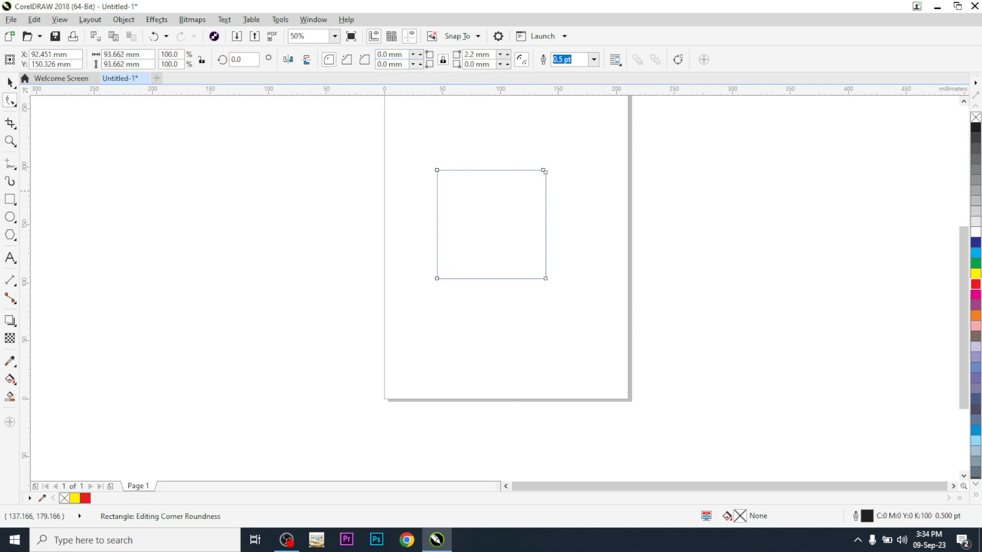
Use the Shape tool on the upper-right corner to round all the square's corners to a radius of about 12.7 mm
{"action": "scroll", "coordinate": [545, 173], "scroll_direction": "up", "scroll_amount": 3}
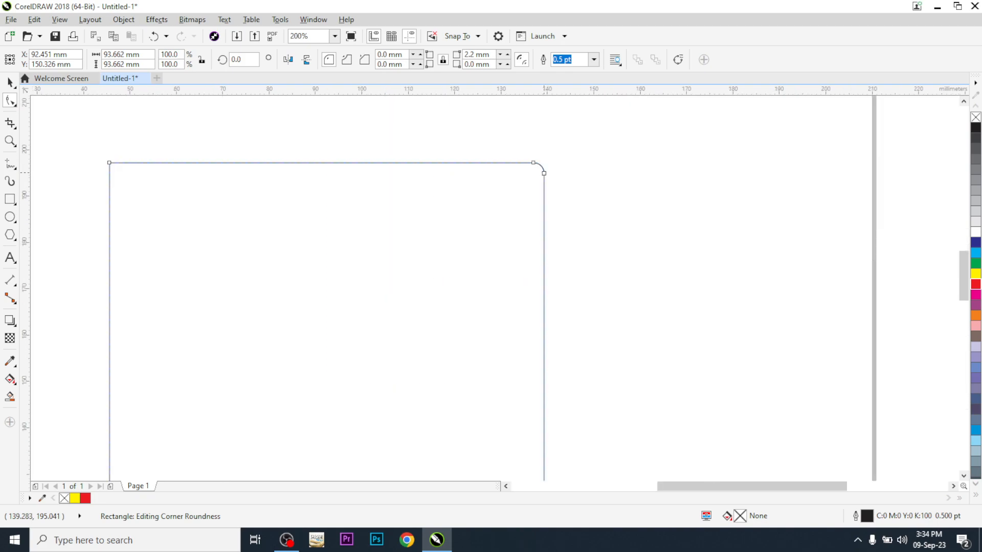
{"action": "left_click_drag", "start_coordinate": [543, 172], "coordinate": [544, 163]}
{"action": "left_click_drag", "start_coordinate": [544, 163], "coordinate": [543, 222]}
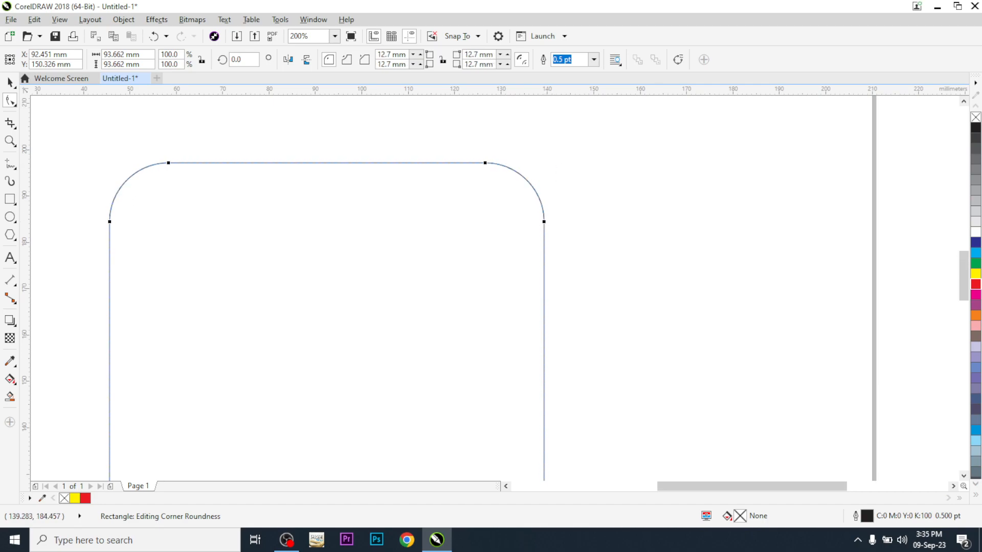
{"action": "scroll", "coordinate": [549, 135], "scroll_direction": "down", "scroll_amount": 2}
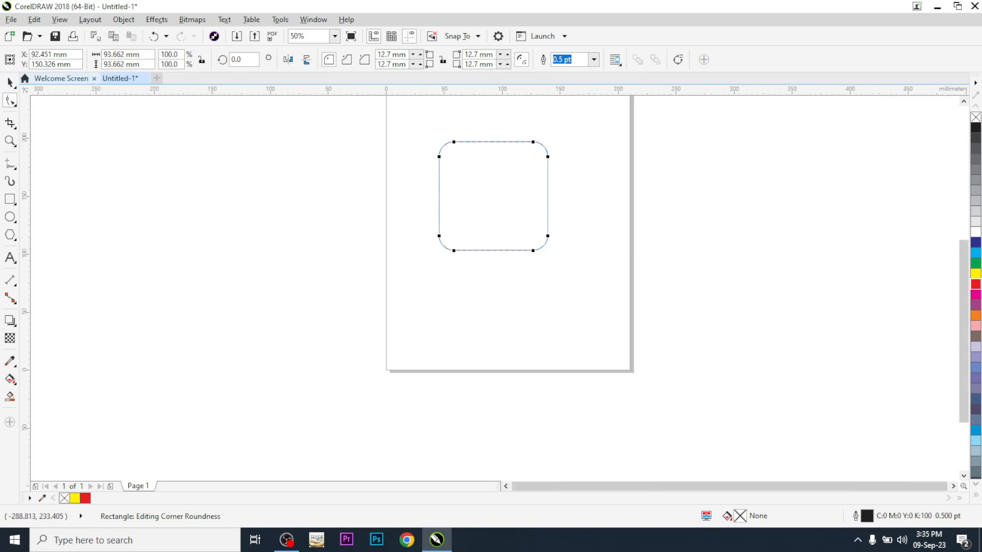
Undo the square's existing corner rounding and try rounding only its upper-left corner to a radius of about 46.8 mm
{"action": "key", "text": "ctrl+z"}
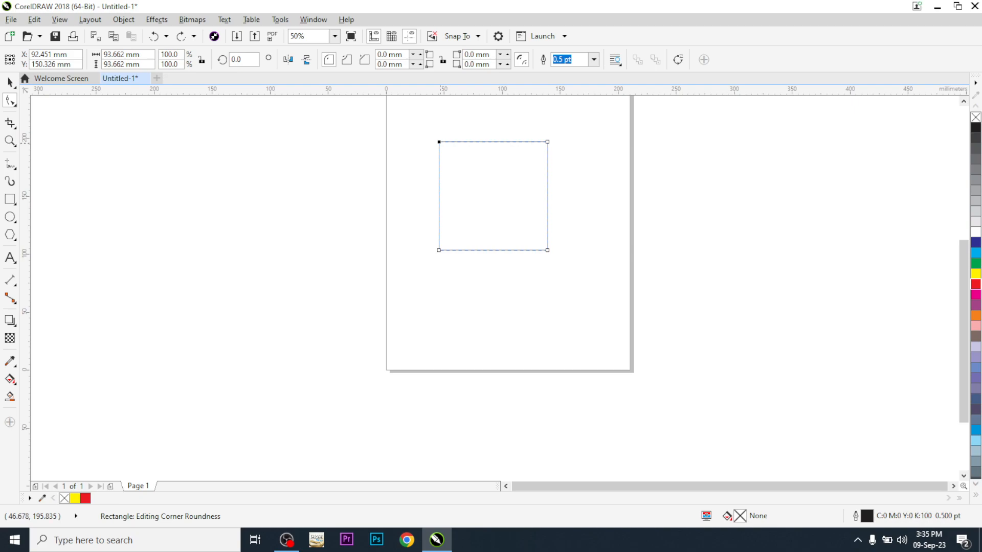
{"action": "left_click_drag", "start_coordinate": [438, 141], "coordinate": [438, 217]}
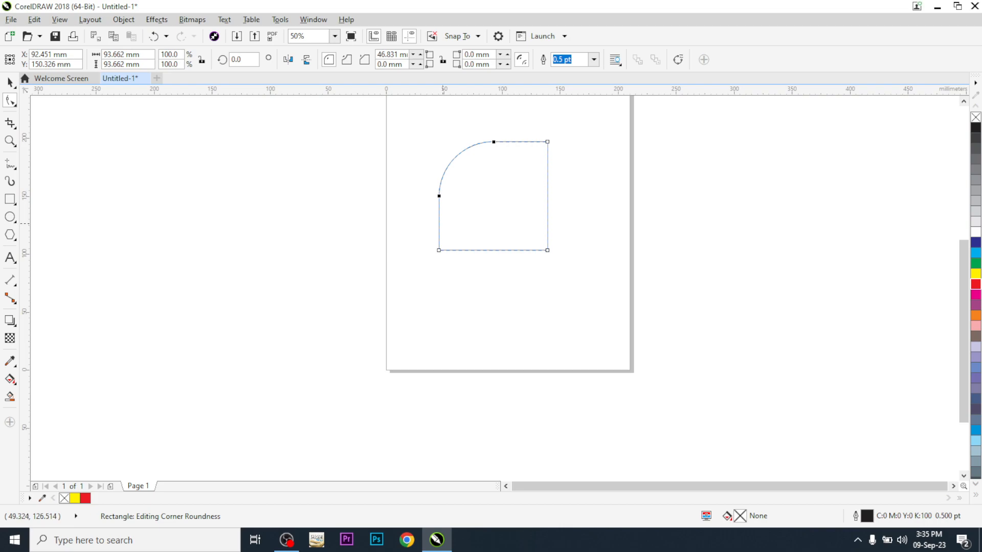
{"action": "key", "text": "ctrl+z"}
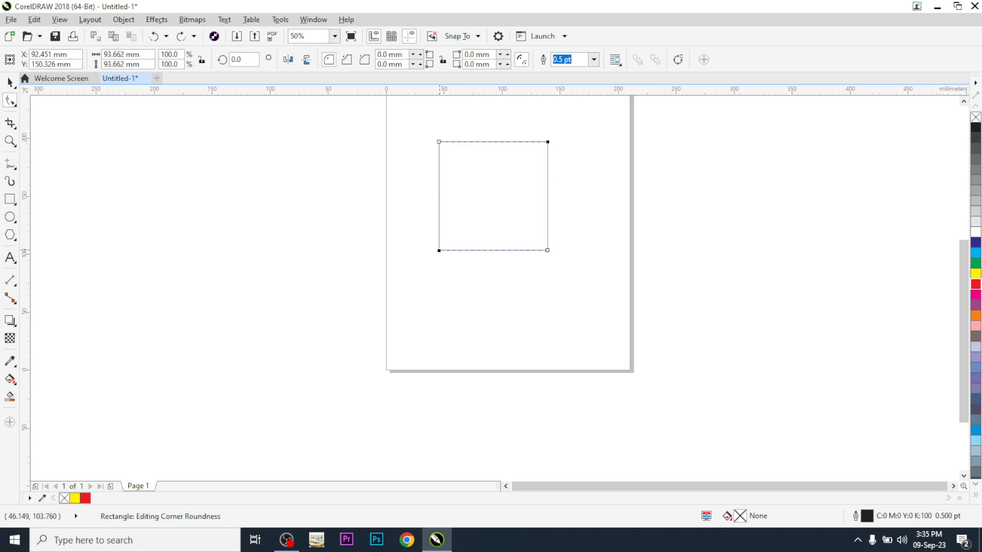
Round the square's upper-right and lower-left corners together to a radius of about 46.8 mm with the Shape tool
{"action": "left_click_drag", "start_coordinate": [438, 250], "coordinate": [438, 150]}
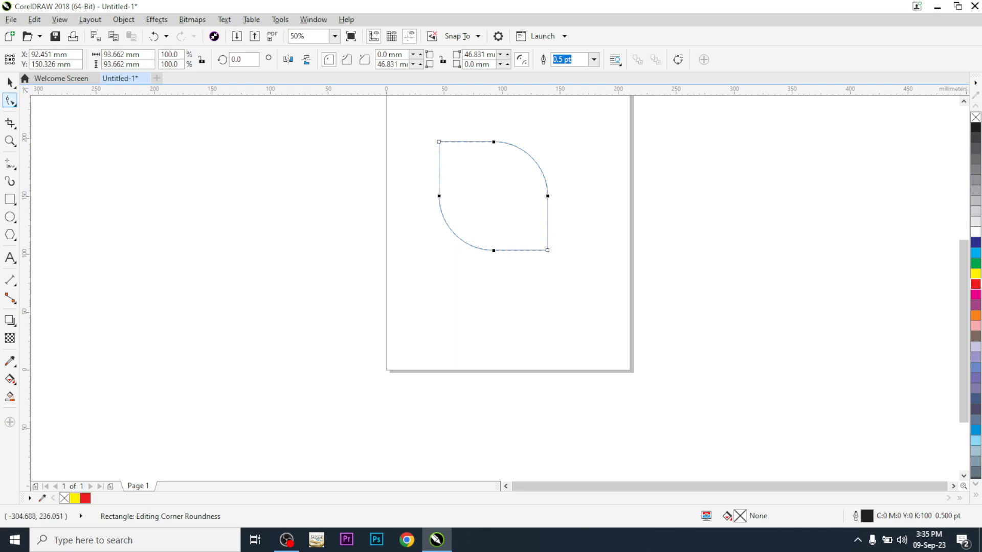
{"action": "left_click", "coordinate": [11, 101]}
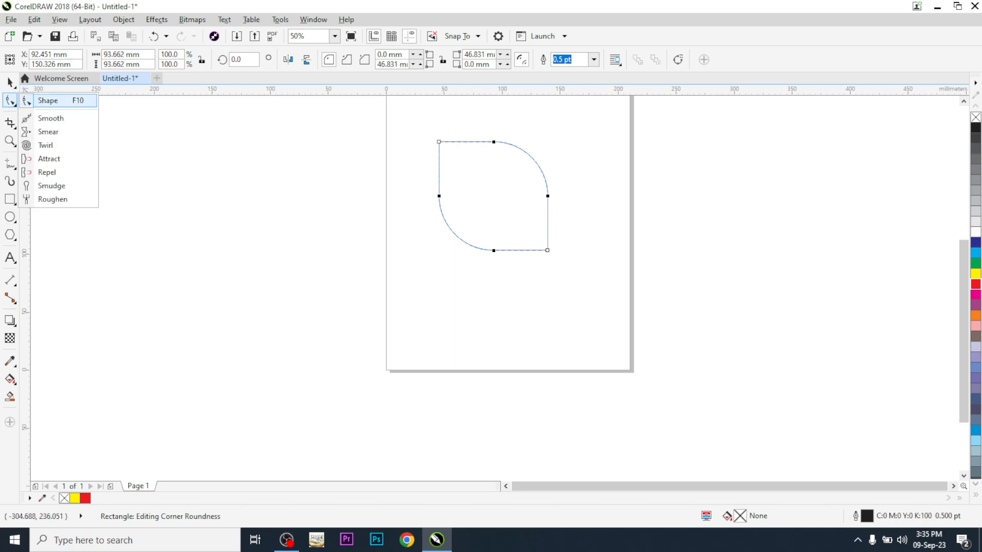
{"action": "left_click", "coordinate": [26, 100]}
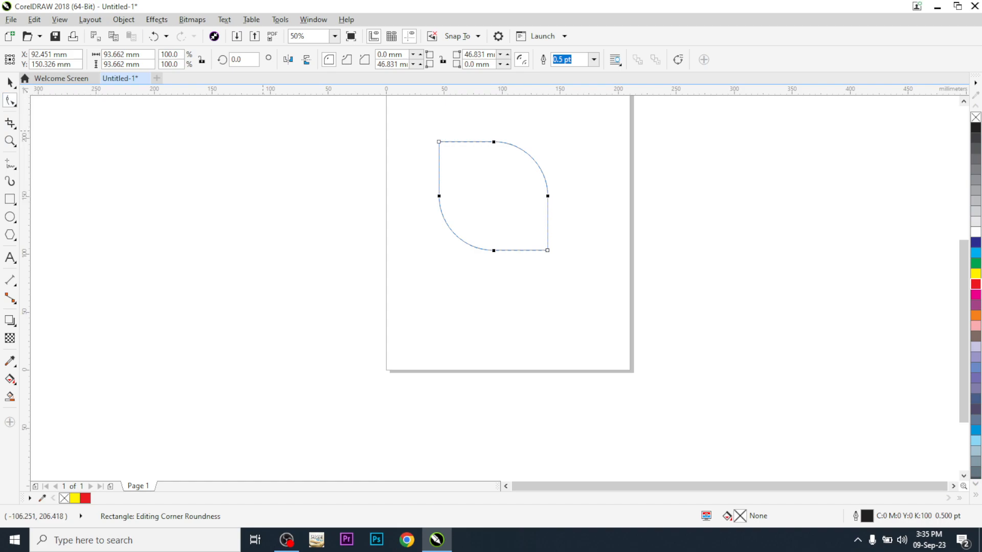
Delete the rounded shape and draw a new square about 75.1 mm wide in the upper half of the page
{"action": "key", "text": "Delete"}
{"action": "key", "text": "F6"}
{"action": "left_click_drag", "start_coordinate": [433, 140], "coordinate": [522, 227]}
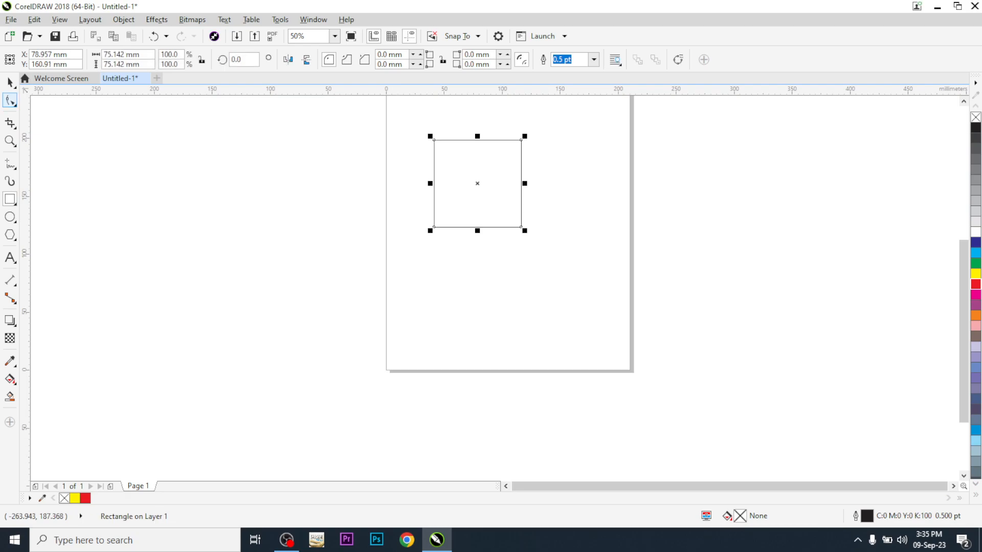
Roughen the square's top, right and left edges into zigzags using the Roughen tool with a 10 mm nib
{"action": "left_click", "coordinate": [15, 104]}
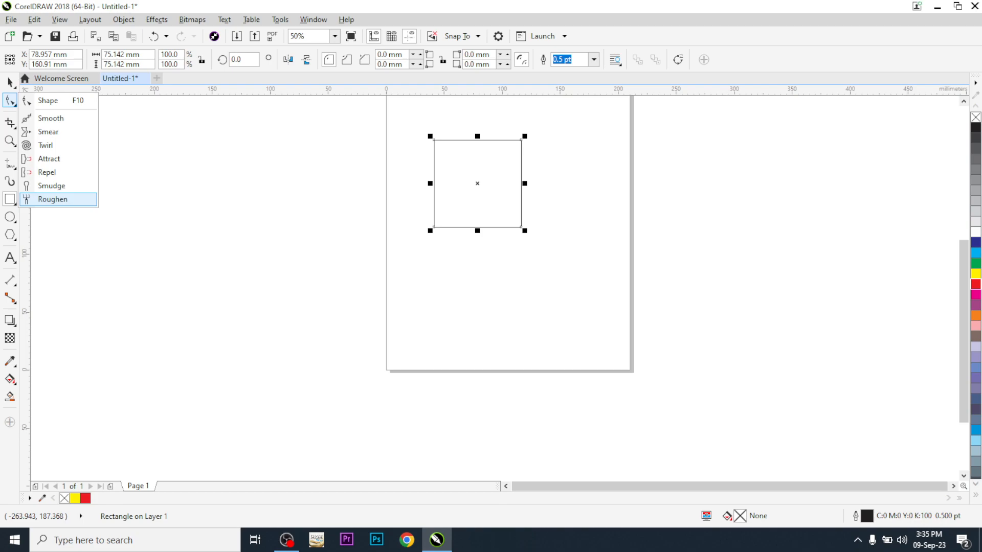
{"action": "left_click", "coordinate": [52, 199]}
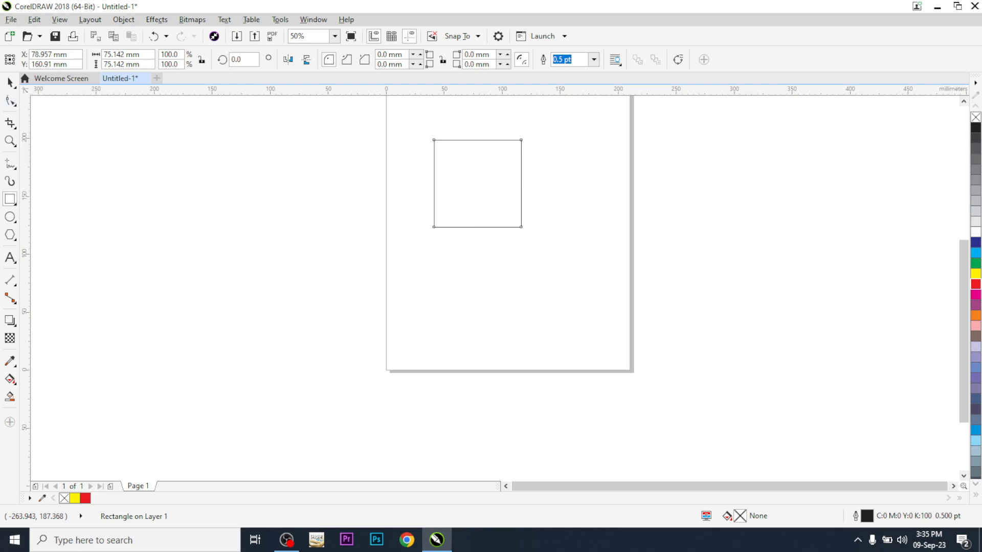
{"action": "scroll", "coordinate": [436, 137], "scroll_direction": "up", "scroll_amount": 2}
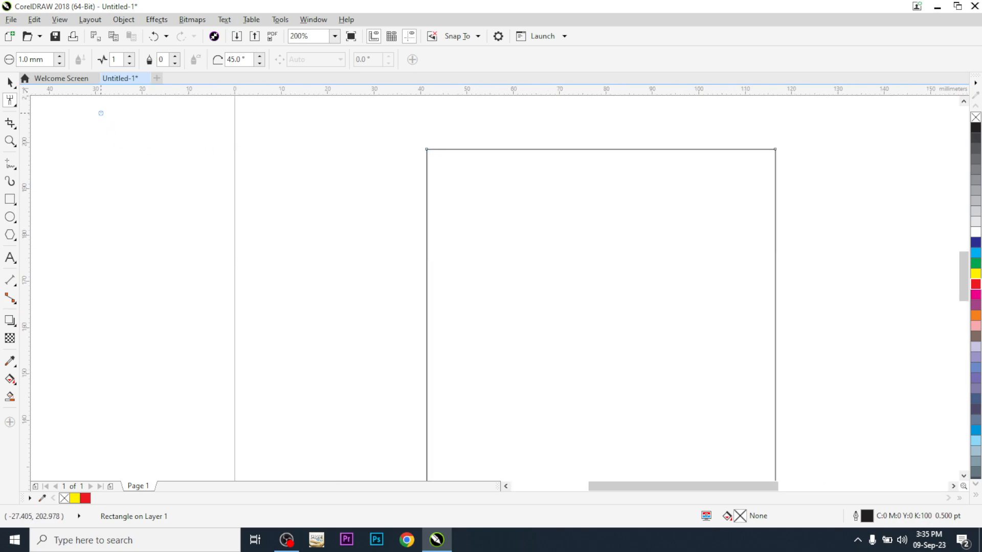
{"action": "left_click_drag", "start_coordinate": [45, 60], "coordinate": [28, 60]}
{"action": "type", "text": "5"}
{"action": "mouse_move", "coordinate": [429, 149]}
{"action": "left_mouse_down"}
{"action": "mouse_move", "coordinate": [767, 147]}
{"action": "mouse_move", "coordinate": [778, 166]}
{"action": "mouse_move", "coordinate": [774, 427]}
{"action": "left_mouse_up"}
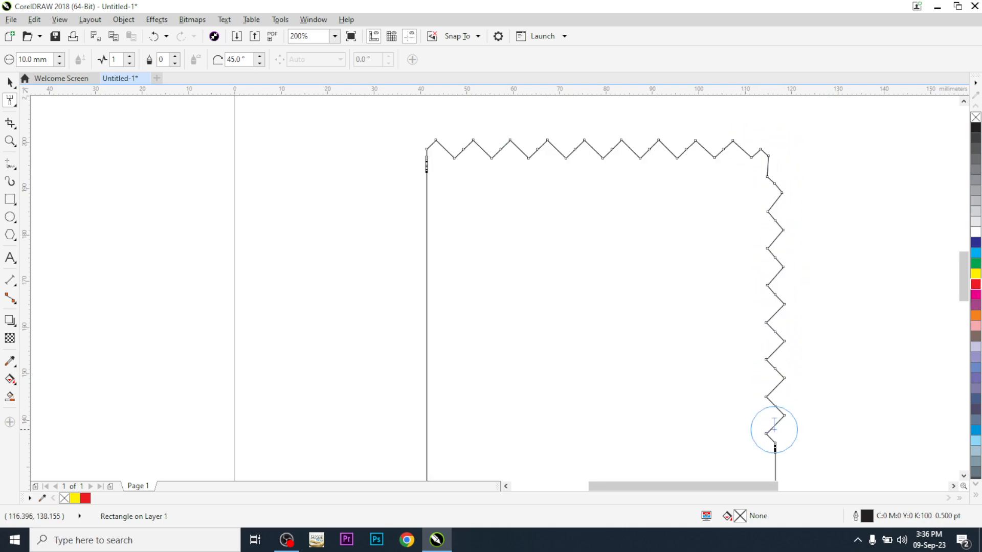
{"action": "left_click_drag", "start_coordinate": [430, 165], "coordinate": [419, 391]}
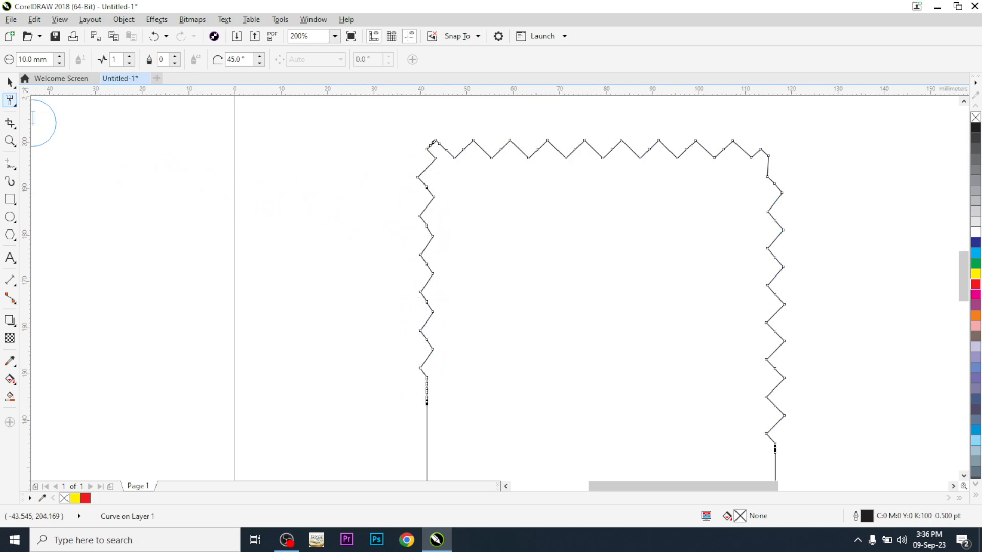
Soften the zigzags along the shape's top edge into waves using the Smooth tool with a 12.7 mm nib
{"action": "left_click", "coordinate": [10, 100]}
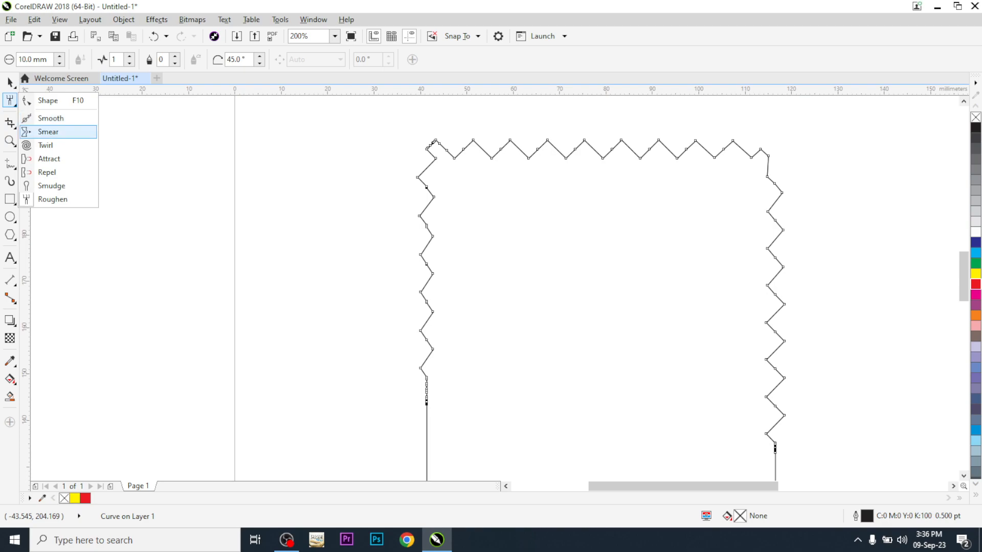
{"action": "left_click", "coordinate": [50, 118]}
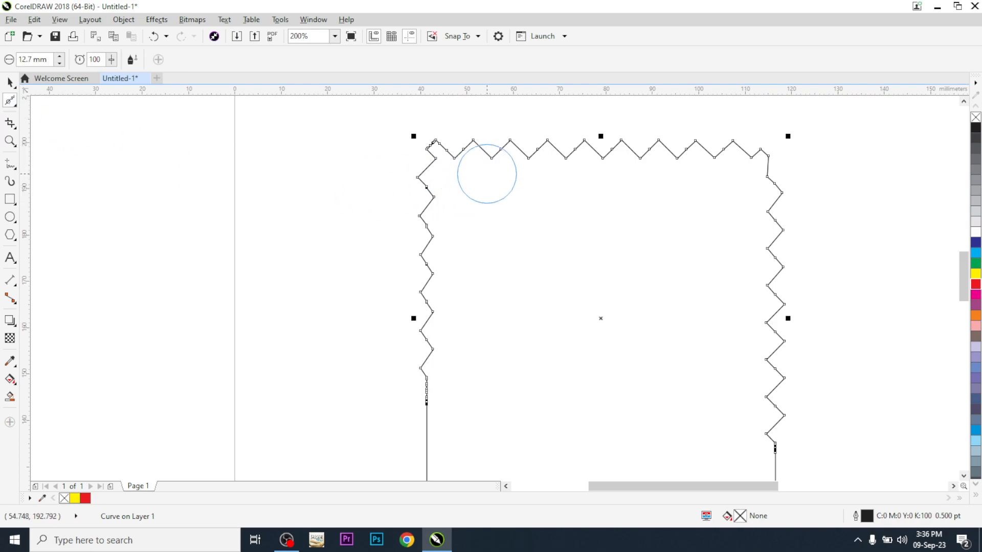
{"action": "left_click_drag", "start_coordinate": [486, 164], "coordinate": [805, 137]}
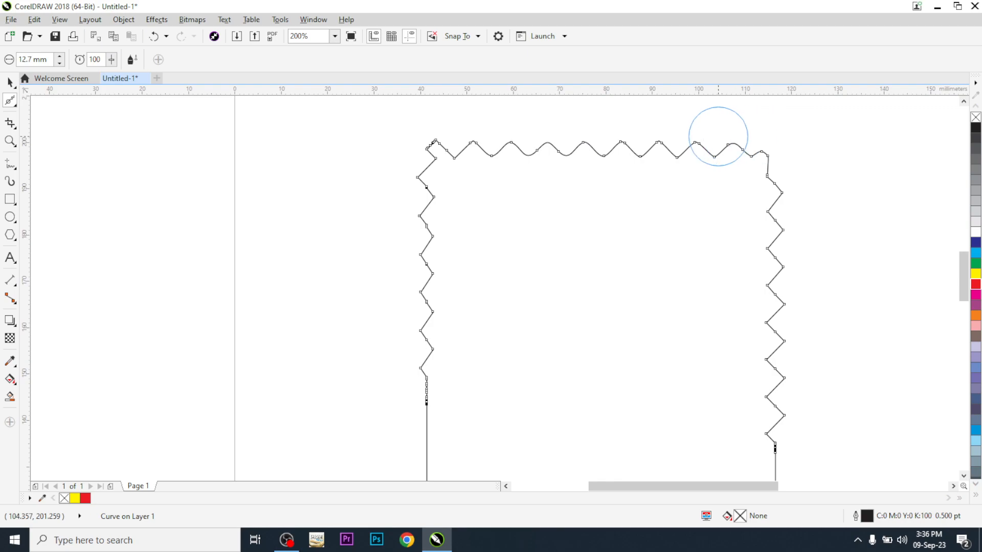
{"action": "scroll", "coordinate": [668, 148], "scroll_direction": "up", "scroll_amount": 2}
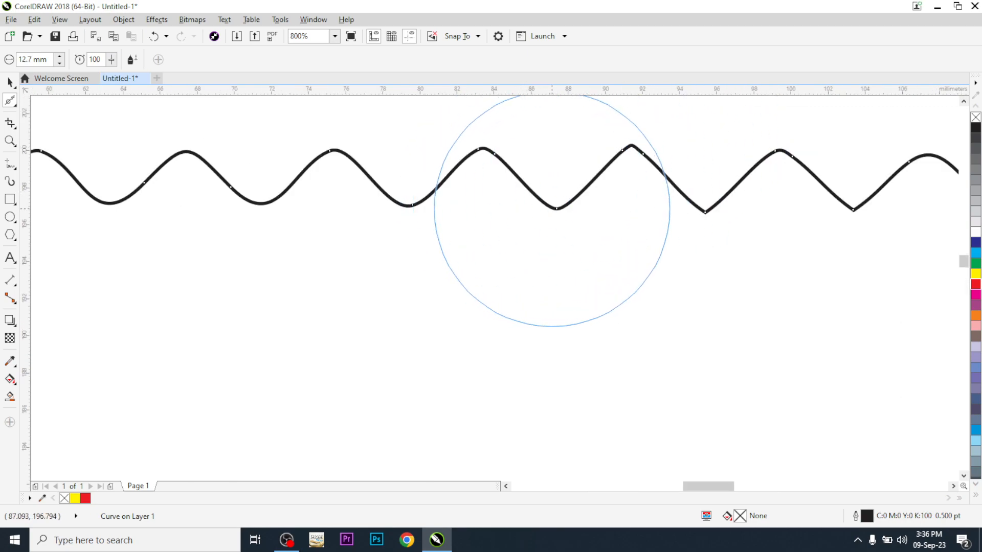
{"action": "mouse_move", "coordinate": [548, 208]}
{"action": "left_mouse_down"}
{"action": "mouse_move", "coordinate": [556, 142]}
{"action": "mouse_move", "coordinate": [686, 183]}
{"action": "mouse_move", "coordinate": [702, 205]}
{"action": "mouse_move", "coordinate": [705, 149]}
{"action": "left_mouse_up"}
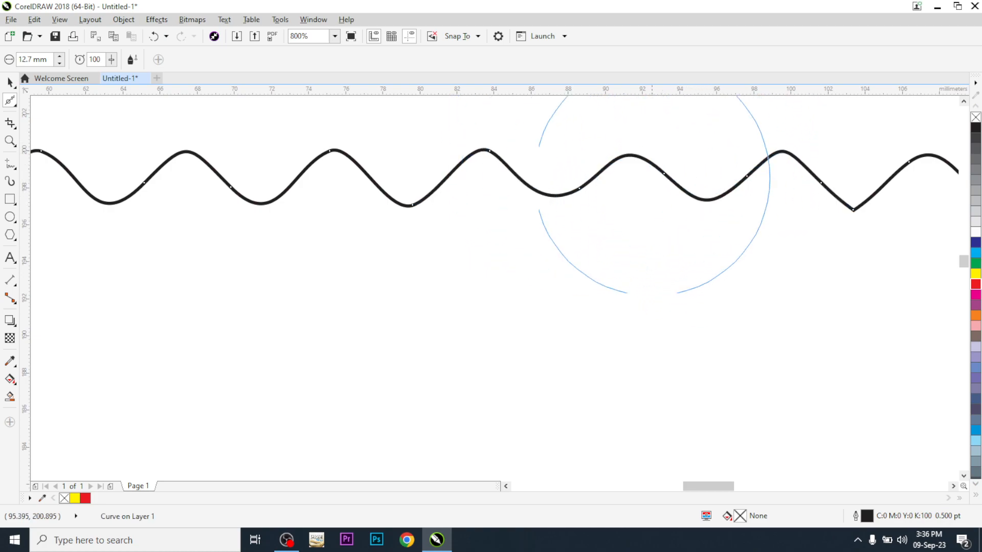
{"action": "left_click_drag", "start_coordinate": [484, 150], "coordinate": [482, 212]}
{"action": "scroll", "coordinate": [601, 196], "scroll_direction": "down", "scroll_amount": 2}
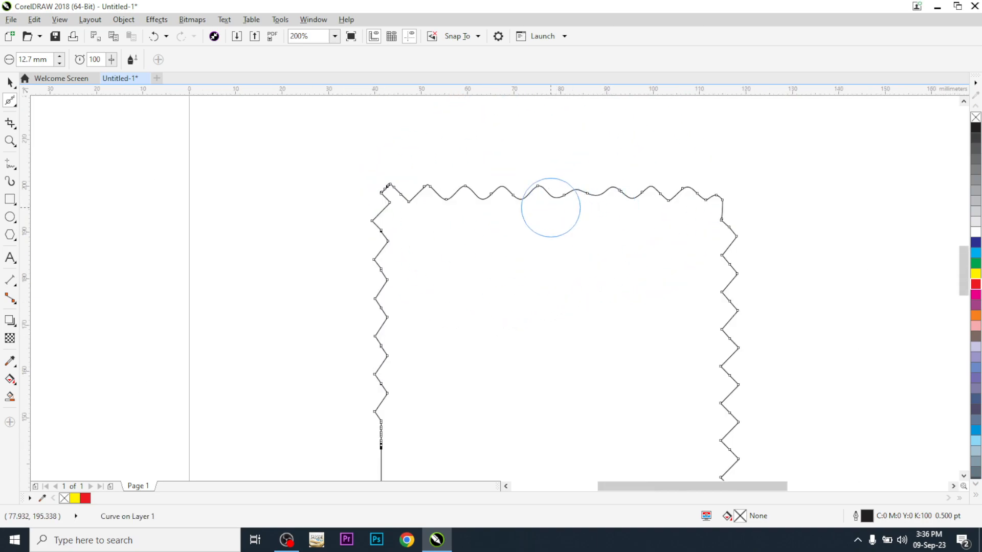
{"action": "scroll", "coordinate": [548, 208], "scroll_direction": "up", "scroll_amount": 1}
{"action": "left_click_drag", "start_coordinate": [529, 174], "coordinate": [532, 192]}
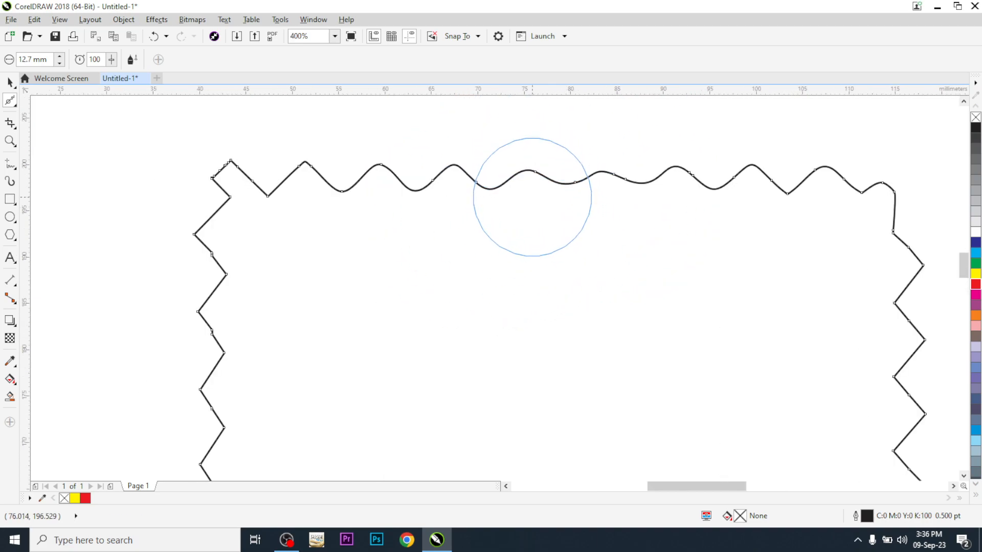
Fill the zigzag-edged shape with yellow and deselect it
{"action": "left_click", "coordinate": [9, 100]}
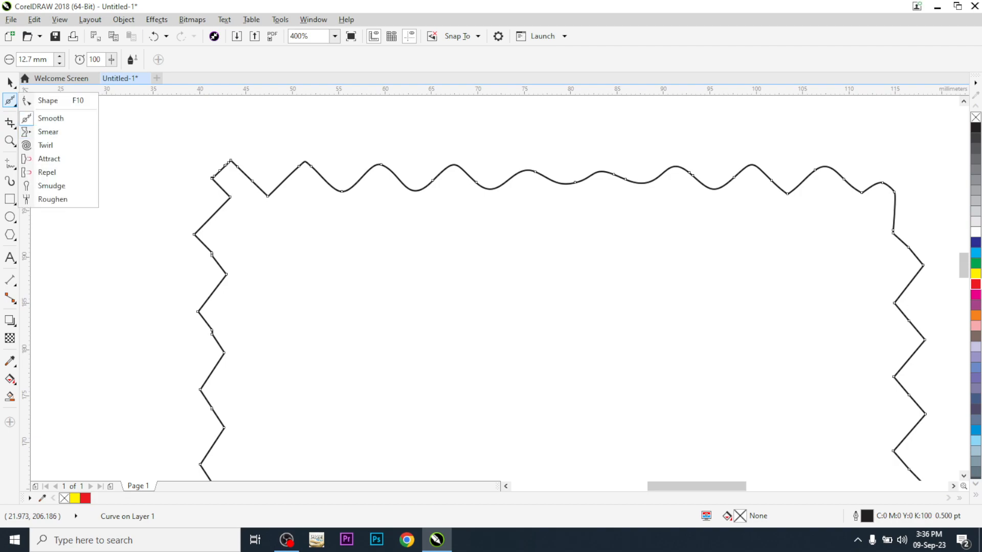
{"action": "left_click", "coordinate": [9, 82]}
{"action": "left_click", "coordinate": [137, 124]}
{"action": "scroll", "coordinate": [327, 162], "scroll_direction": "down", "scroll_amount": 1}
{"action": "left_click", "coordinate": [326, 170]}
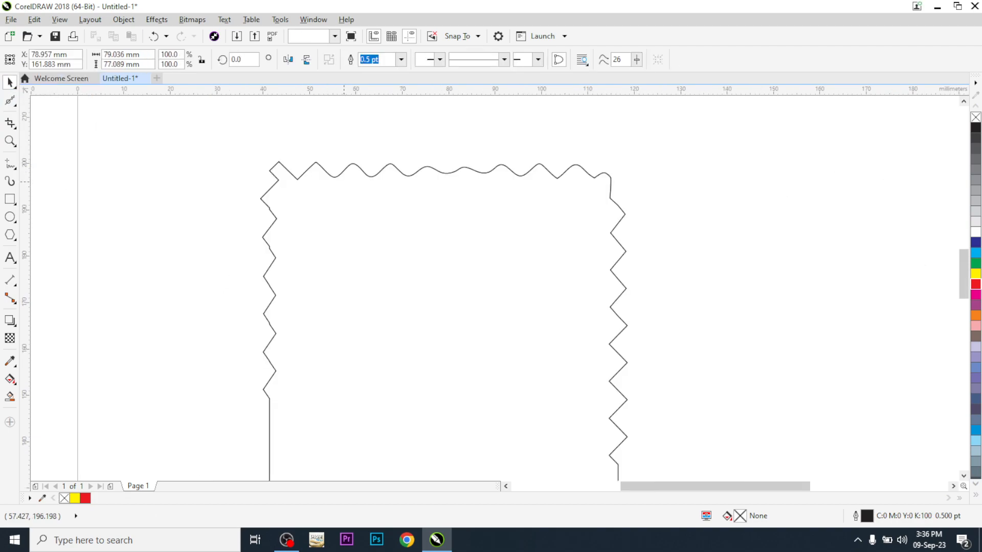
{"action": "left_click", "coordinate": [975, 274]}
{"action": "key", "text": "Escape"}
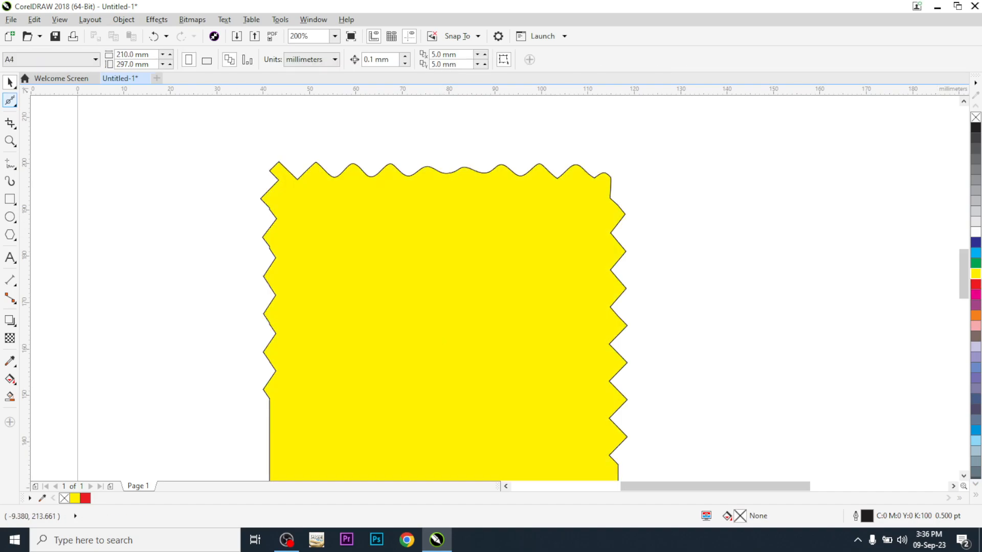
Smear inward notches into the shape's lower left edge and bottom edge using a 12.7 mm nib at pressure 85
{"action": "left_click", "coordinate": [10, 100]}
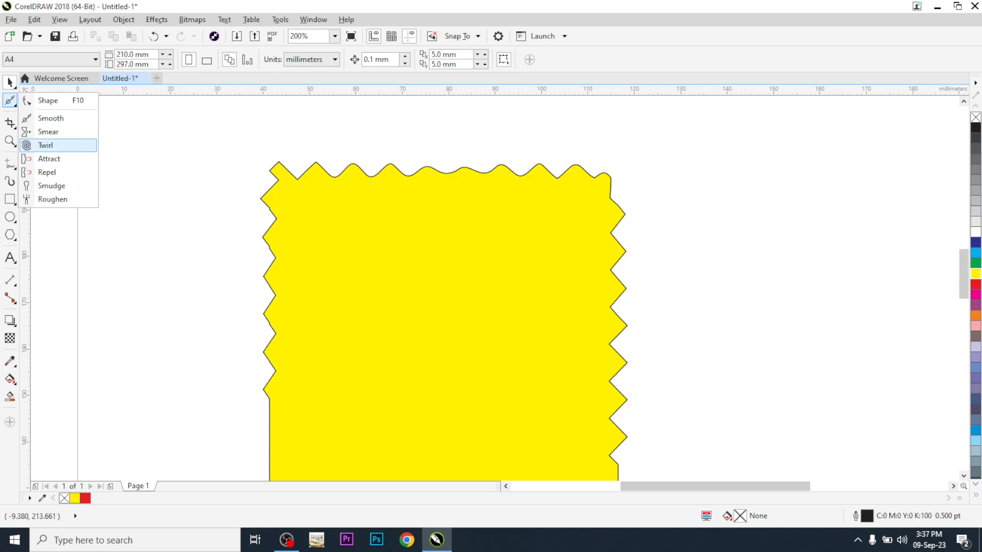
{"action": "left_click", "coordinate": [48, 131]}
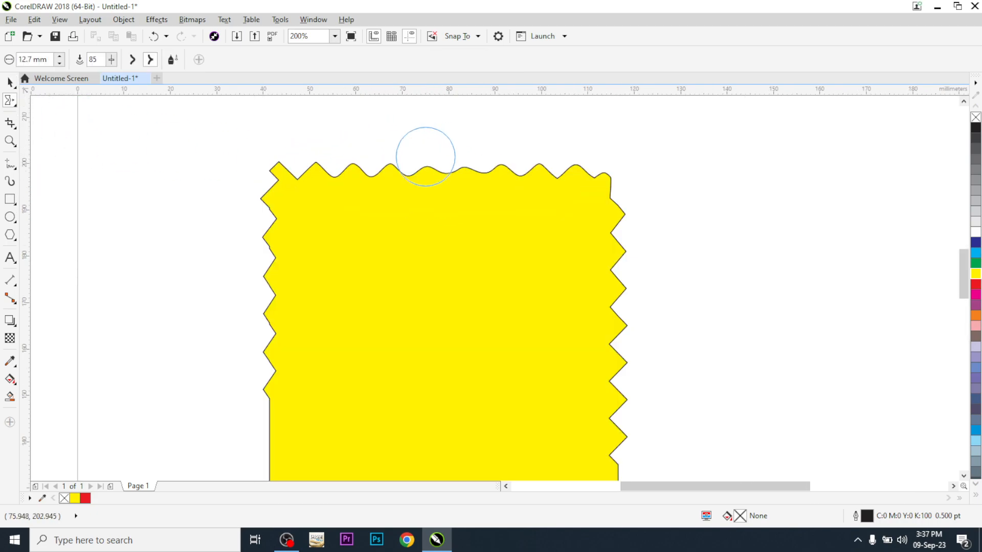
{"action": "scroll", "coordinate": [410, 169], "scroll_direction": "down", "scroll_amount": 1}
{"action": "scroll", "coordinate": [356, 295], "scroll_direction": "up", "scroll_amount": 1}
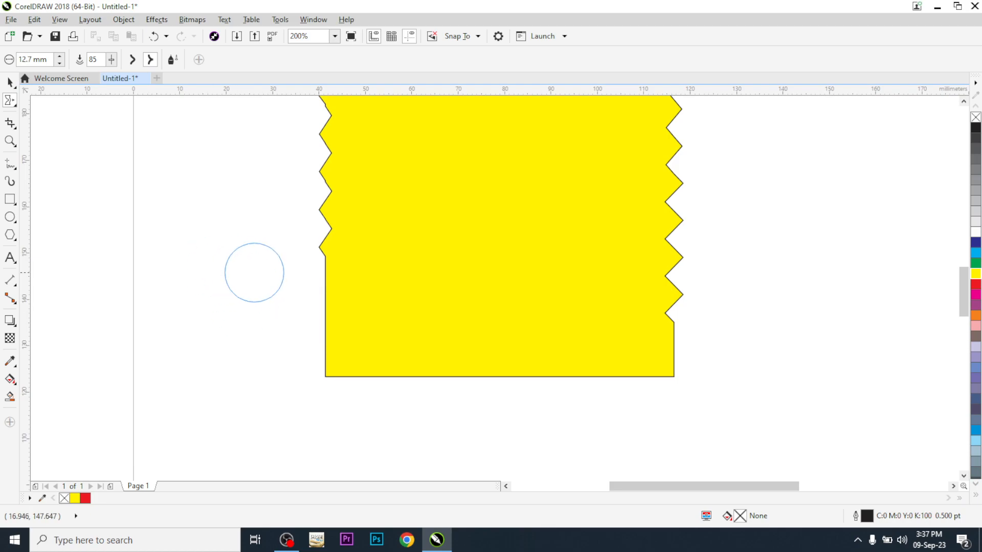
{"action": "double_click", "coordinate": [10, 82]}
{"action": "left_click", "coordinate": [10, 101]}
{"action": "left_click_drag", "start_coordinate": [307, 318], "coordinate": [352, 319]}
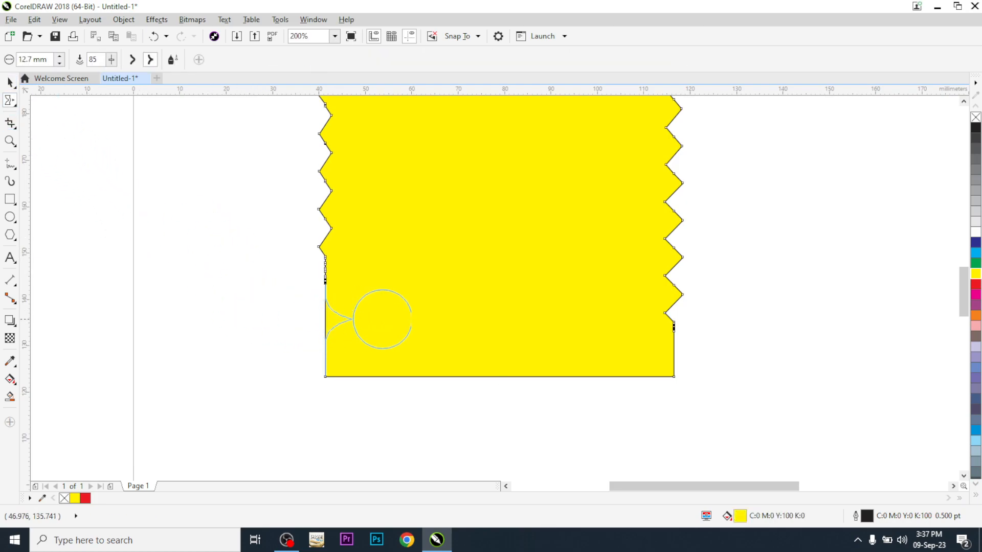
{"action": "left_click_drag", "start_coordinate": [390, 388], "coordinate": [388, 349]}
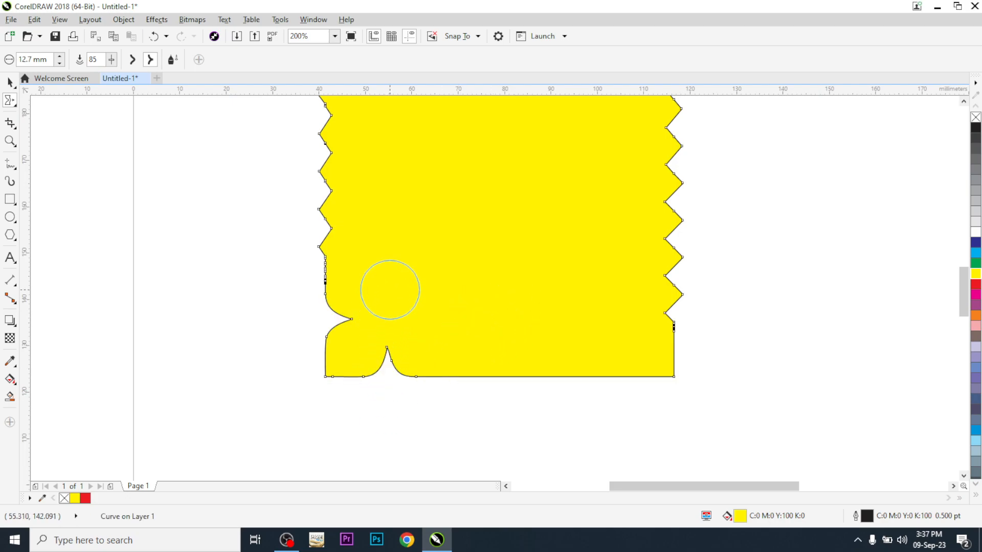
Lower the Smear pressure to 31 and push two shallow notches into the middle of the shape's bottom edge
{"action": "left_click", "coordinate": [112, 60]}
{"action": "left_click_drag", "start_coordinate": [457, 278], "coordinate": [455, 270]}
{"action": "left_click_drag", "start_coordinate": [506, 399], "coordinate": [499, 271]}
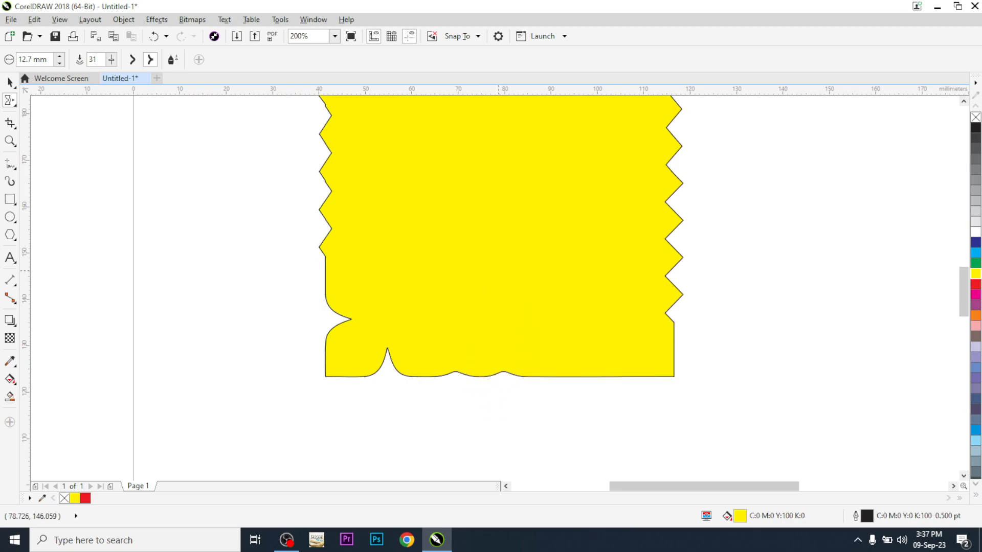
Raise the Smear pressure to 91 and push a notch into the bottom edge just right of the shallow ones
{"action": "left_click", "coordinate": [112, 60]}
{"action": "left_click_drag", "start_coordinate": [128, 75], "coordinate": [139, 76]}
{"action": "left_click_drag", "start_coordinate": [542, 355], "coordinate": [541, 270]}
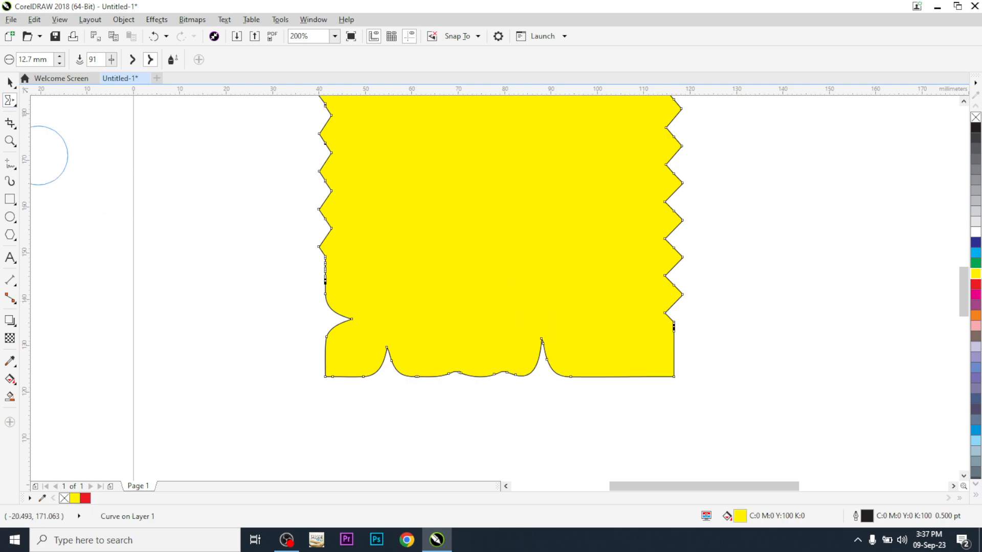
Smudge a thin cut from the bottom edge up through the yellow shape and past its top edge, using a 1 mm nib
{"action": "left_click", "coordinate": [10, 100]}
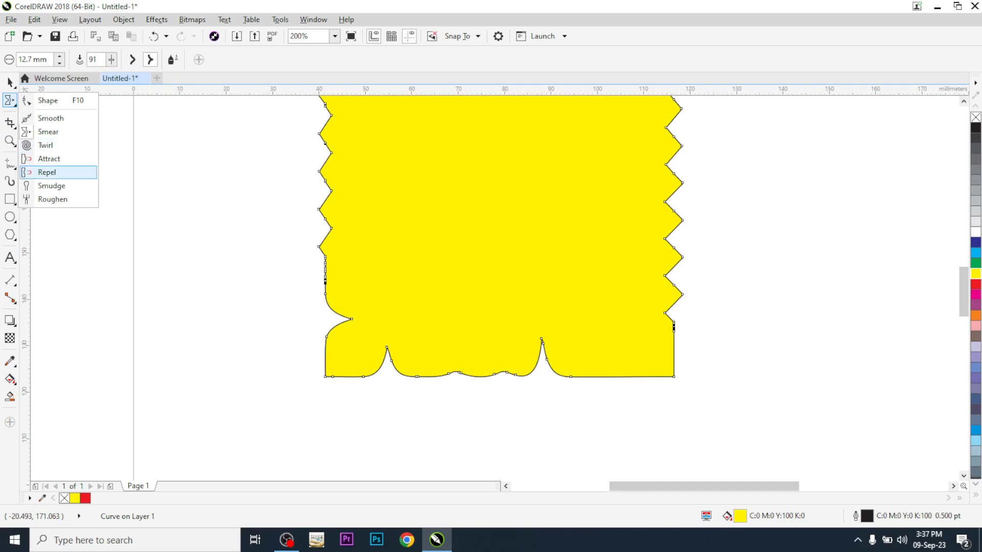
{"action": "left_click", "coordinate": [51, 185]}
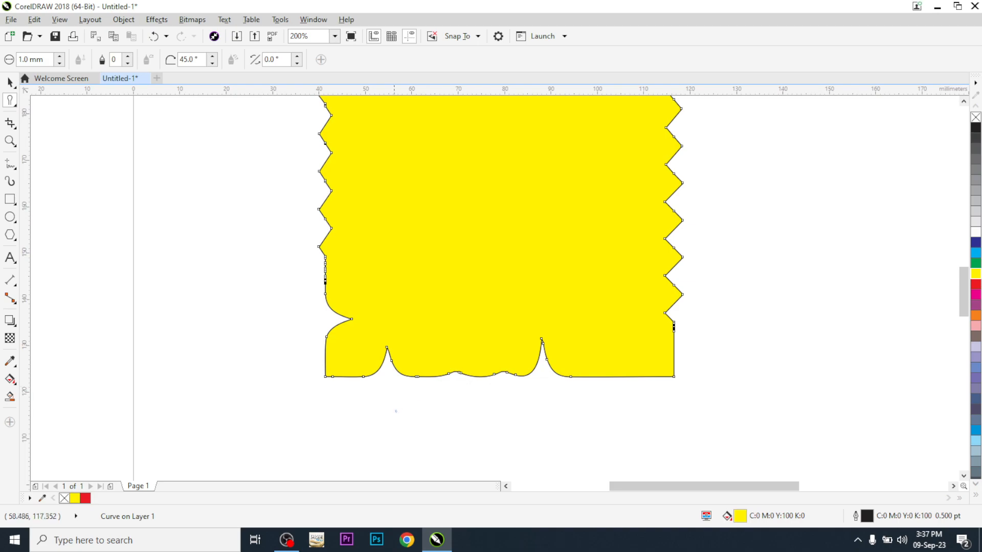
{"action": "scroll", "coordinate": [396, 411], "scroll_direction": "down", "scroll_amount": 2}
{"action": "left_click_drag", "start_coordinate": [414, 409], "coordinate": [415, 208]}
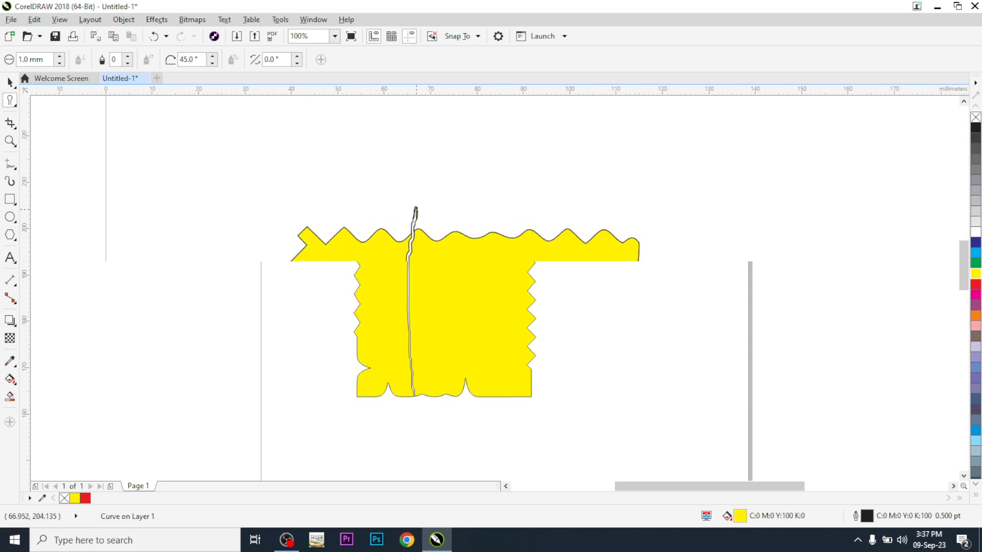
{"action": "scroll", "coordinate": [415, 208], "scroll_direction": "up", "scroll_amount": 4}
{"action": "scroll", "coordinate": [416, 209], "scroll_direction": "down", "scroll_amount": 1}
{"action": "scroll", "coordinate": [384, 205], "scroll_direction": "up", "scroll_amount": 1}
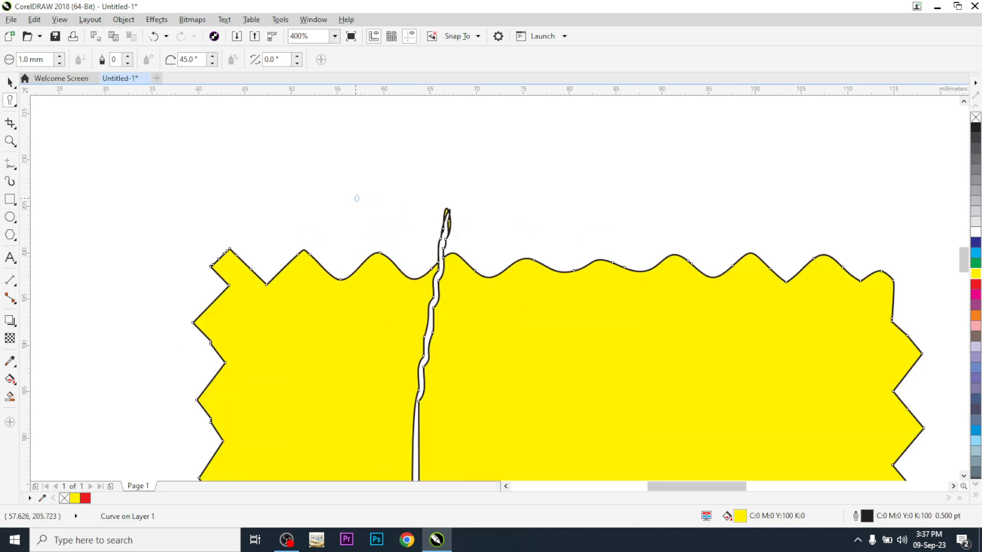
Smear the yellow shape's upper-left corner diagonally inward with a 12.7 mm nib at pressure 91
{"action": "left_click", "coordinate": [11, 101]}
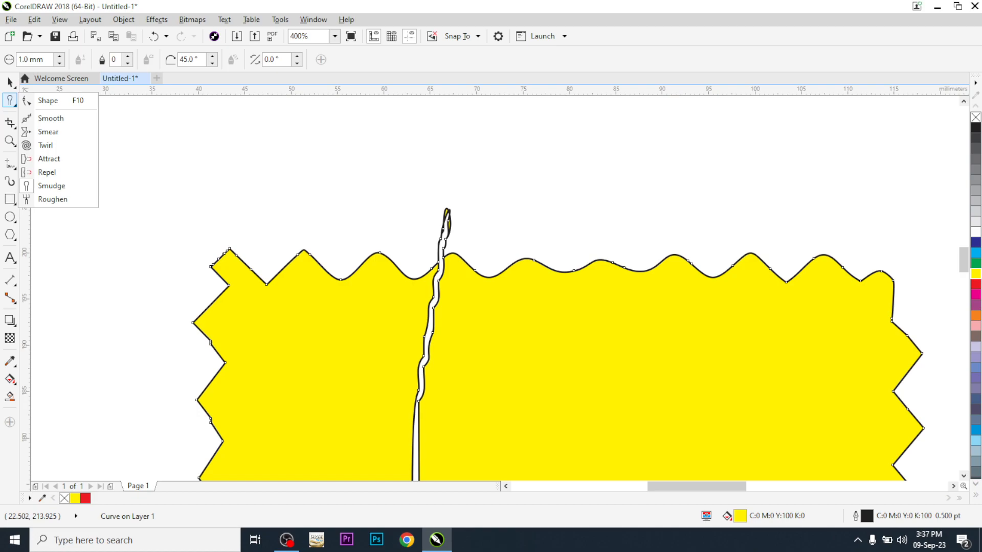
{"action": "left_click", "coordinate": [46, 132]}
{"action": "left_click_drag", "start_coordinate": [208, 262], "coordinate": [325, 383]}
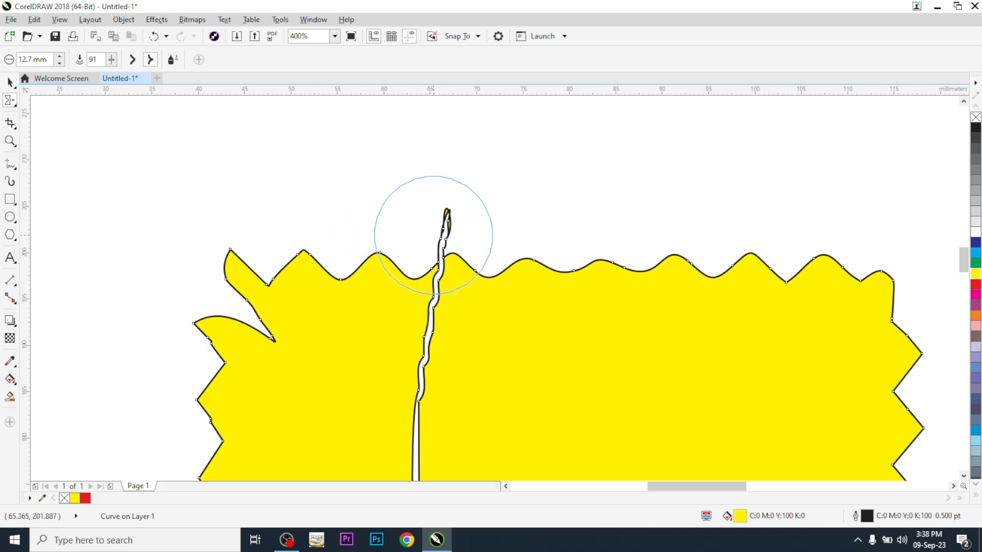
Twirl the yellow shape's lower-right corner clockwise with a 12.7 mm nib at rate 21
{"action": "scroll", "coordinate": [435, 228], "scroll_direction": "down", "scroll_amount": 3}
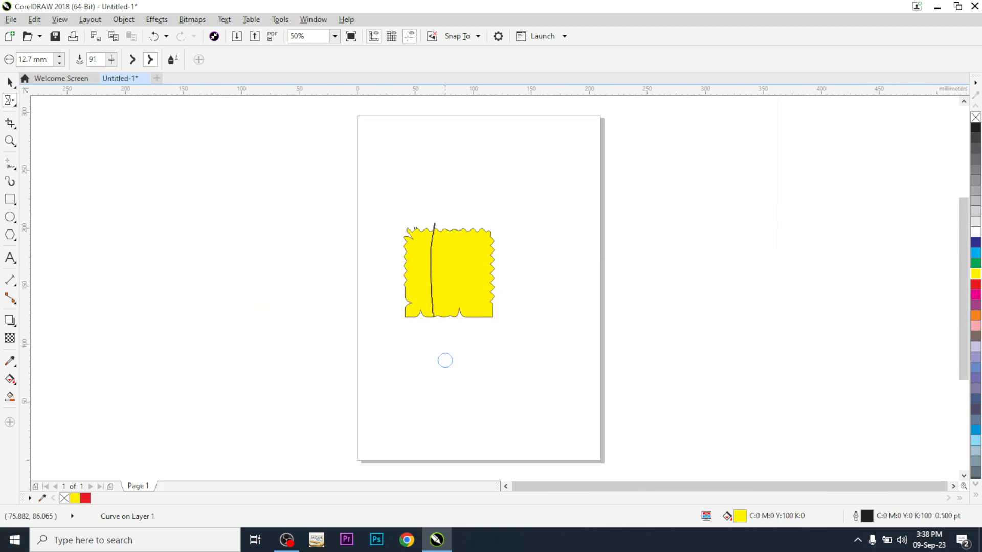
{"action": "scroll", "coordinate": [445, 357], "scroll_direction": "up", "scroll_amount": 2}
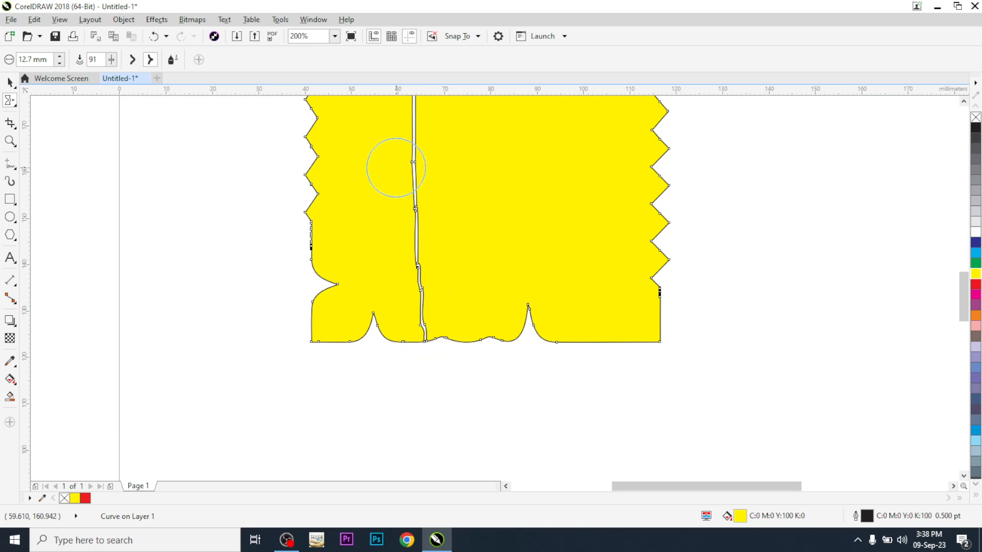
{"action": "left_click", "coordinate": [10, 101]}
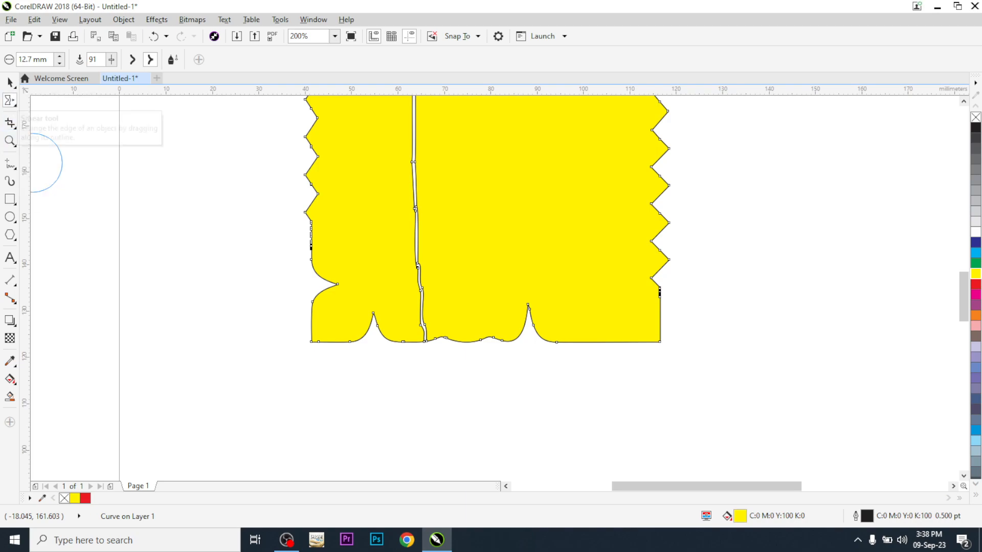
{"action": "left_click", "coordinate": [14, 104]}
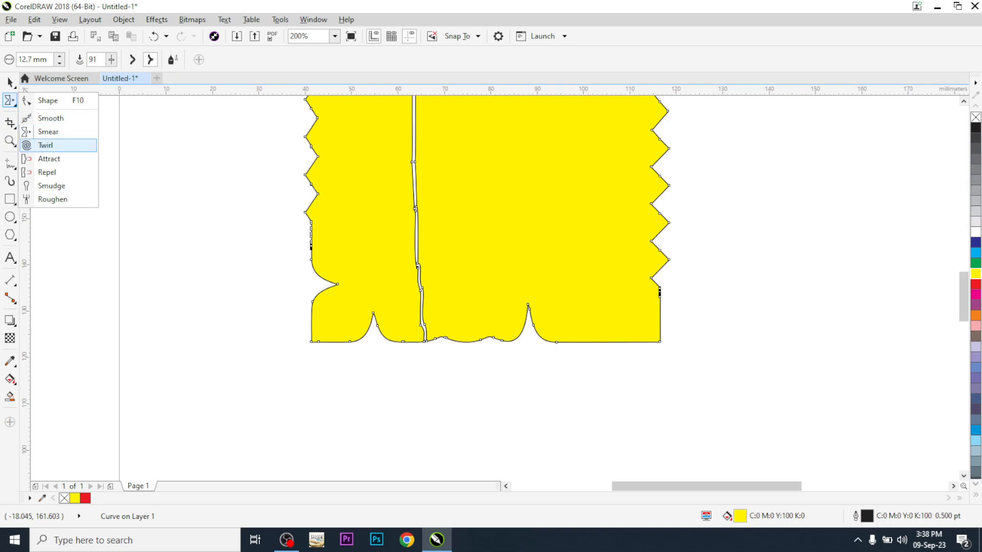
{"action": "left_click", "coordinate": [41, 145]}
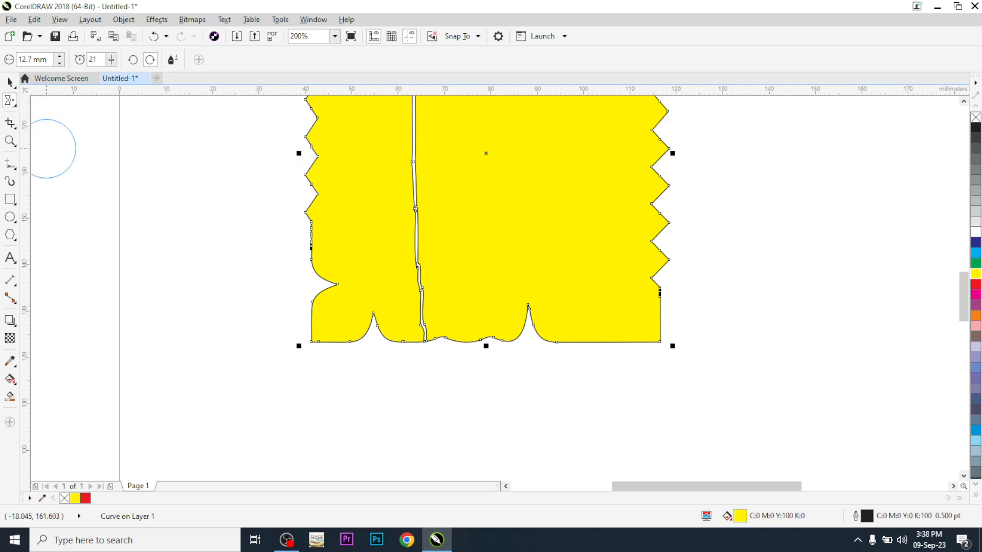
{"action": "left_click", "coordinate": [633, 322]}
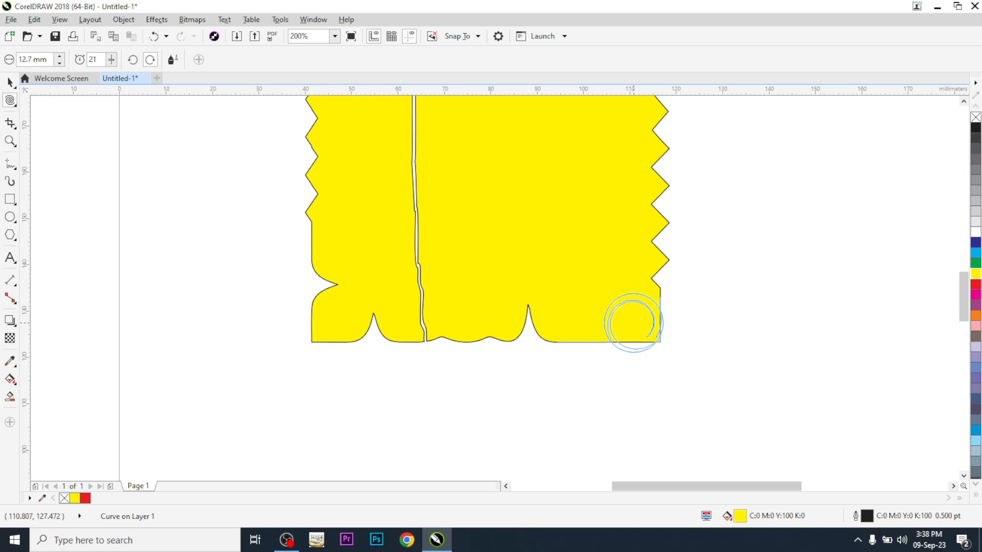
Raise the Twirl rate to 61, wind a tight clockwise spiral into the shape's right edge above the corner twirl, and deselect the shape
{"action": "left_click", "coordinate": [111, 59]}
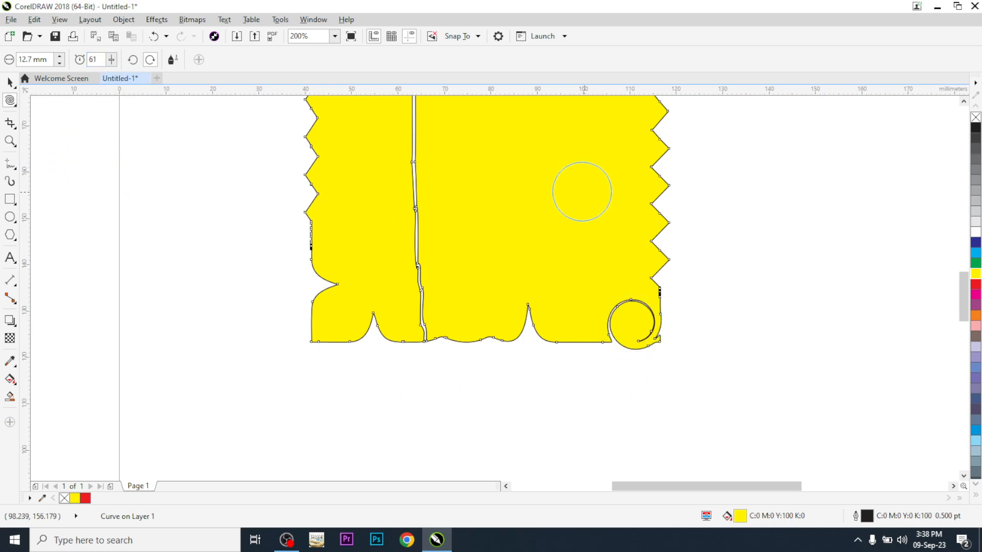
{"action": "left_click_drag", "start_coordinate": [650, 213], "coordinate": [650, 214]}
{"action": "left_click", "coordinate": [10, 83]}
{"action": "left_click", "coordinate": [716, 144]}
{"action": "scroll", "coordinate": [652, 192], "scroll_direction": "up", "scroll_amount": 1}
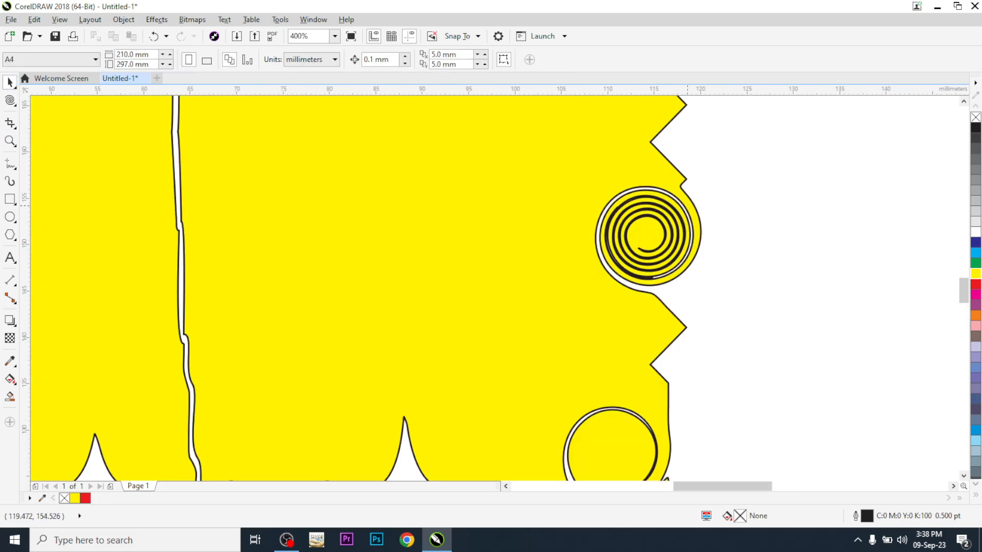
{"action": "scroll", "coordinate": [686, 208], "scroll_direction": "down", "scroll_amount": 1}
{"action": "scroll", "coordinate": [687, 208], "scroll_direction": "up", "scroll_amount": 1}
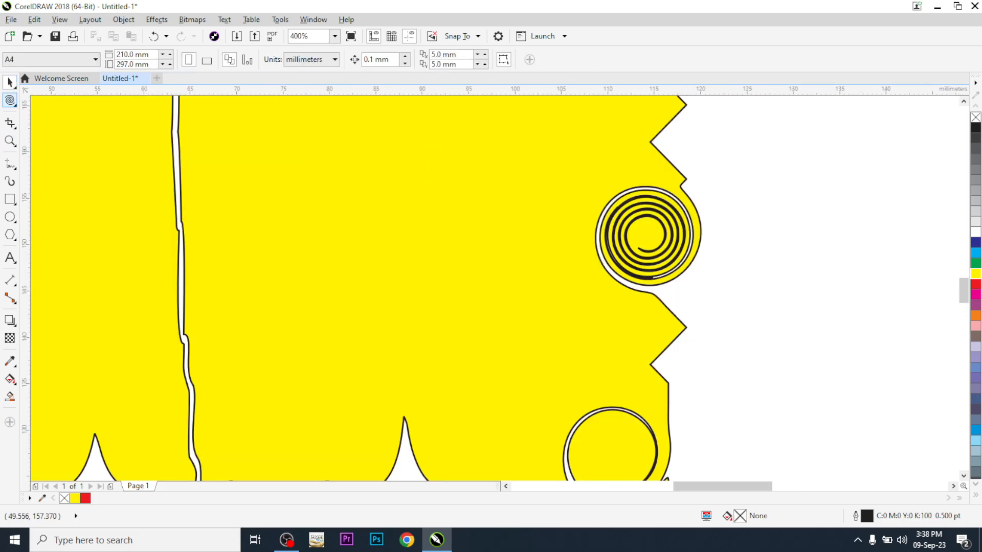
Twirl the shape's right edge counterclockwise between the two existing twirls at rate 61
{"action": "left_click", "coordinate": [10, 100]}
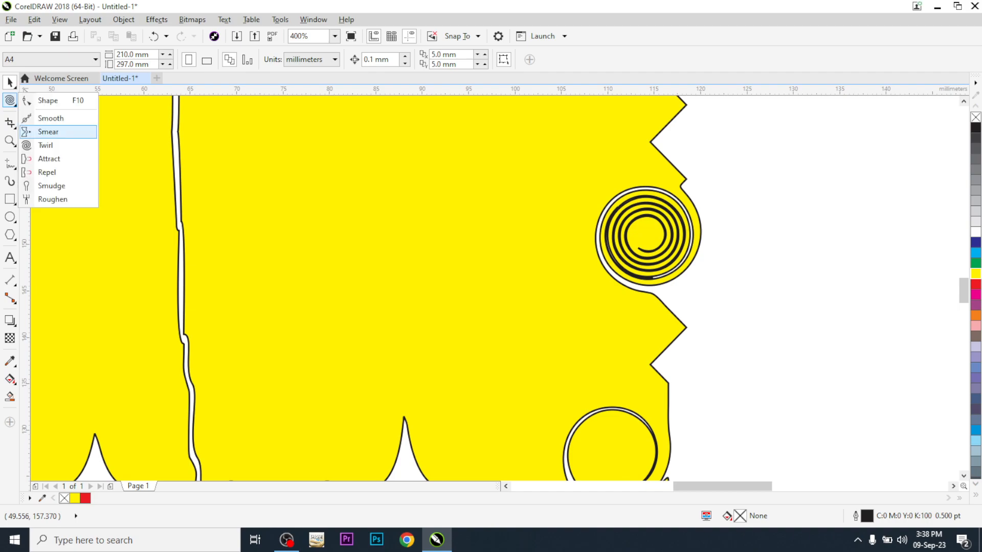
{"action": "left_click", "coordinate": [45, 146]}
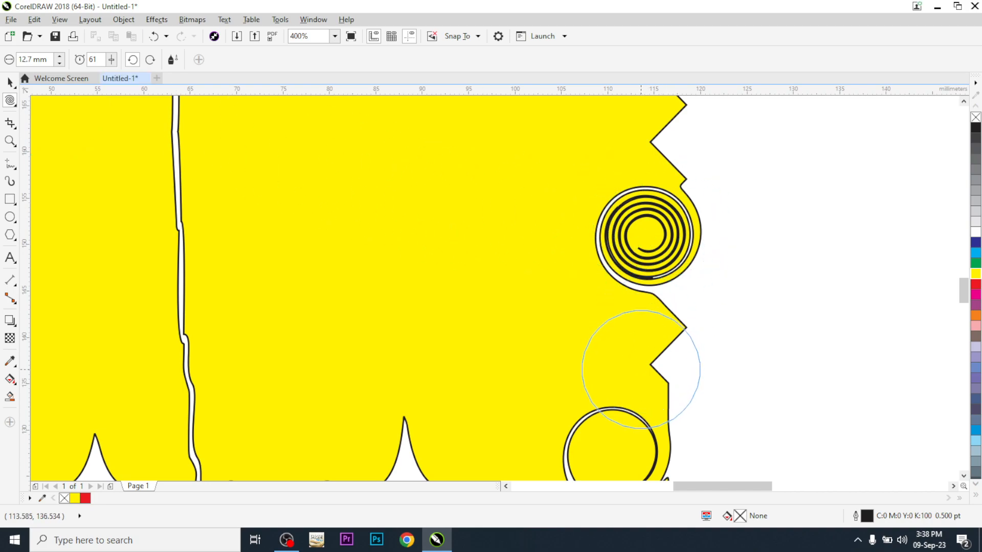
{"action": "left_click", "coordinate": [645, 365]}
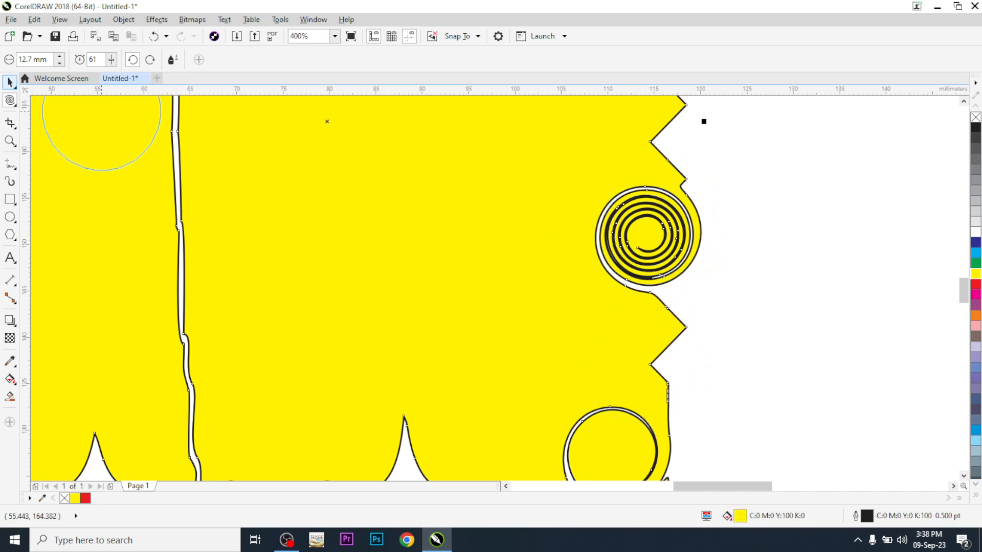
{"action": "key", "text": "space"}
{"action": "key", "text": "space"}
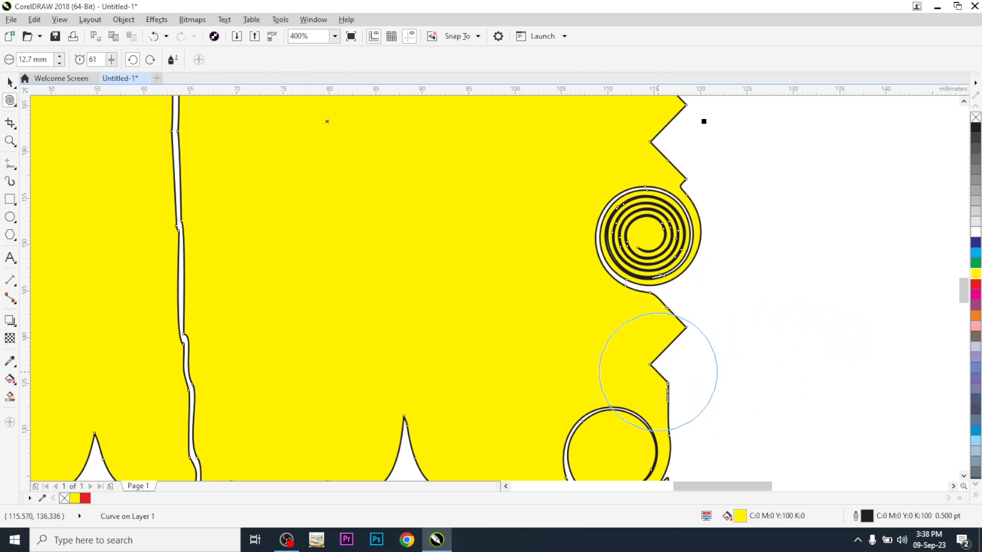
{"action": "left_click_drag", "start_coordinate": [658, 371], "coordinate": [658, 372]}
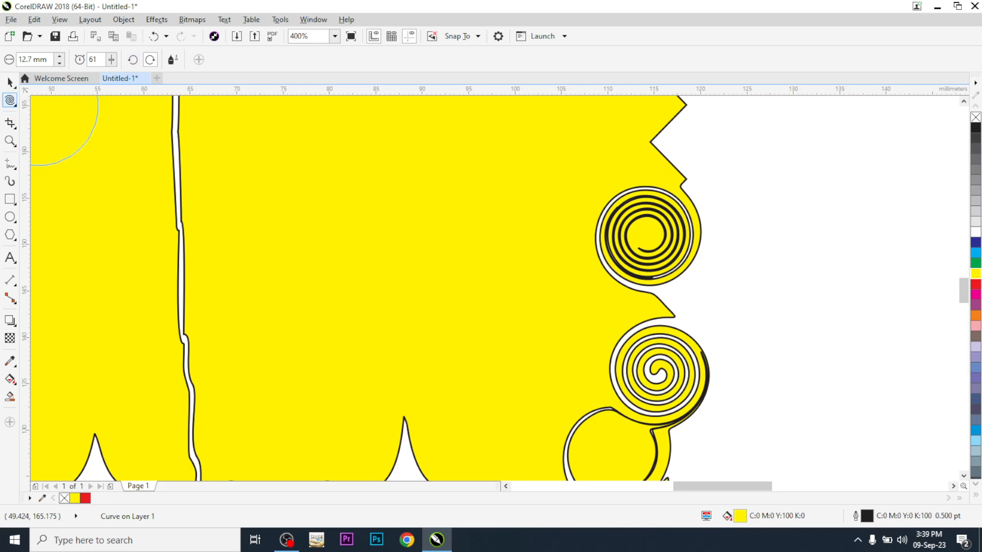
Delete the yellow shape from the page
{"action": "left_click", "coordinate": [10, 100]}
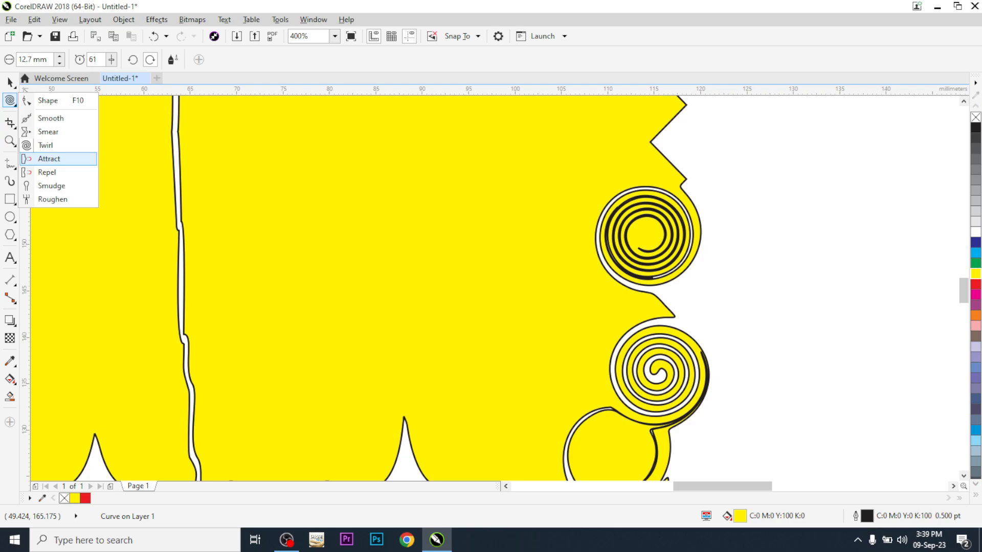
{"action": "left_click", "coordinate": [49, 159]}
{"action": "scroll", "coordinate": [460, 208], "scroll_direction": "down", "scroll_amount": 4}
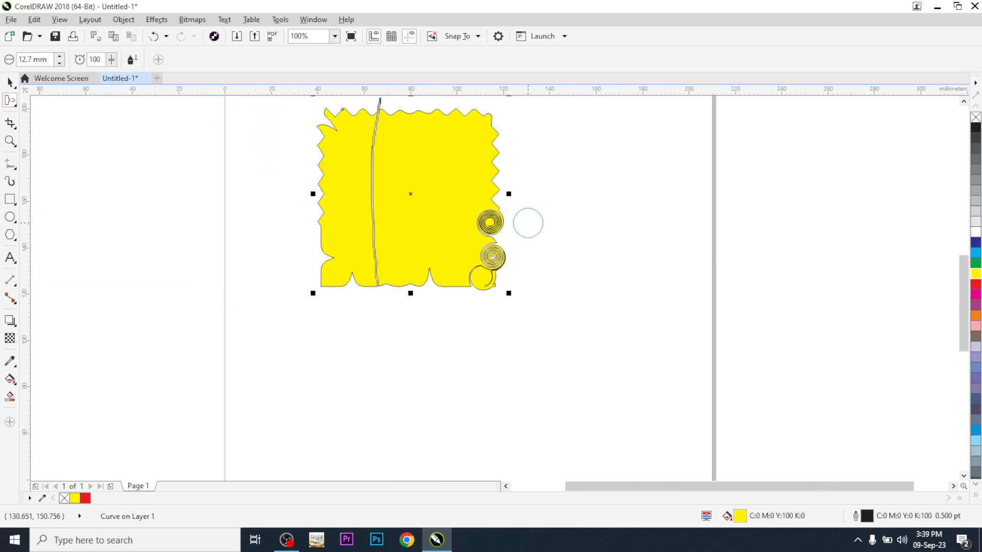
{"action": "left_click", "coordinate": [10, 82]}
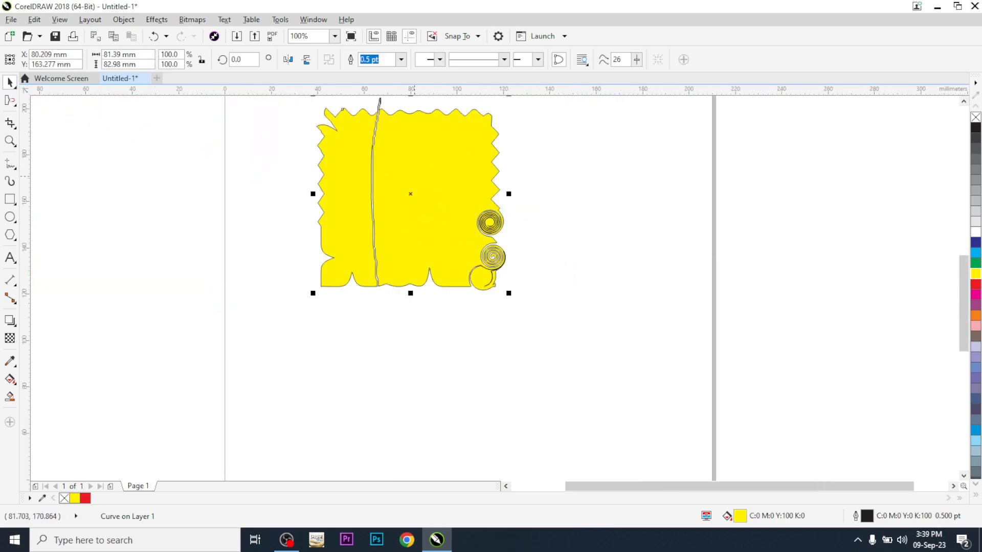
{"action": "key", "text": "Escape"}
Draw two unfilled squares side by side with a narrow gap, about 26 mm and 25 mm wide
{"action": "left_click", "coordinate": [10, 199]}
{"action": "left_click_drag", "start_coordinate": [270, 184], "coordinate": [330, 244]}
{"action": "left_click_drag", "start_coordinate": [341, 185], "coordinate": [390, 243]}
{"action": "left_click", "coordinate": [9, 82]}
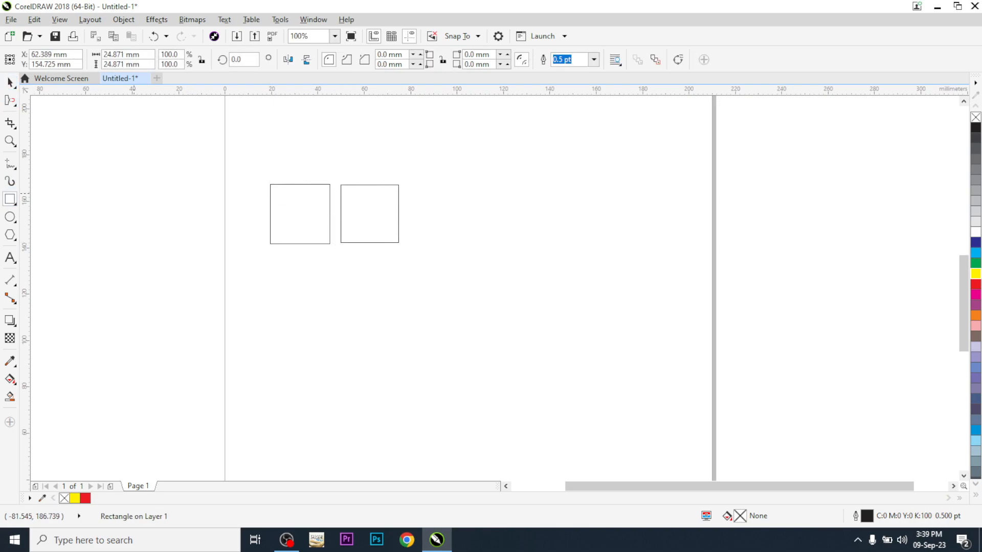
{"action": "key", "text": "Escape"}
Select both squares and Attract their facing bottom corners together with a 12.7 mm nib at rate 100
{"action": "scroll", "coordinate": [322, 228], "scroll_direction": "up", "scroll_amount": 2}
{"action": "left_click", "coordinate": [322, 228]}
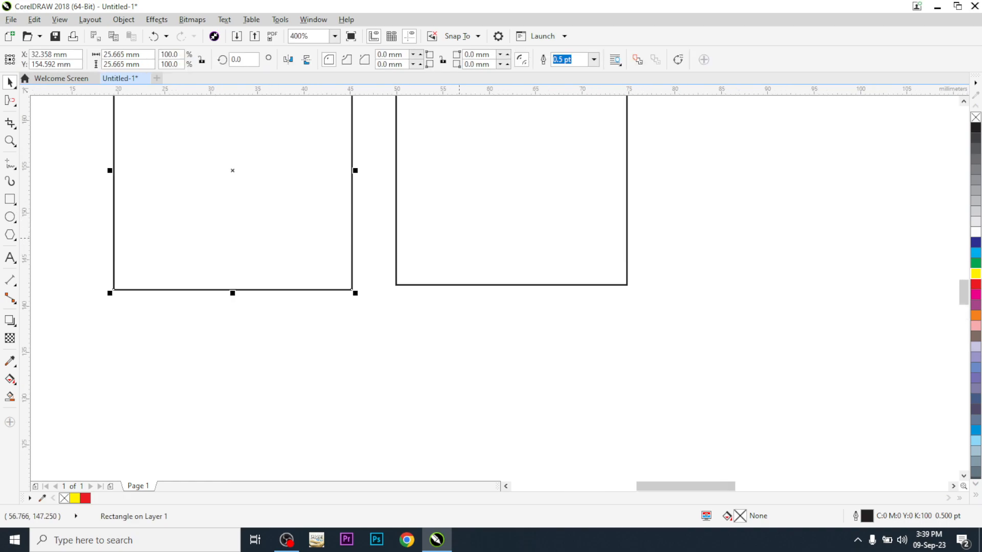
{"action": "left_click", "coordinate": [460, 237], "text": "shift"}
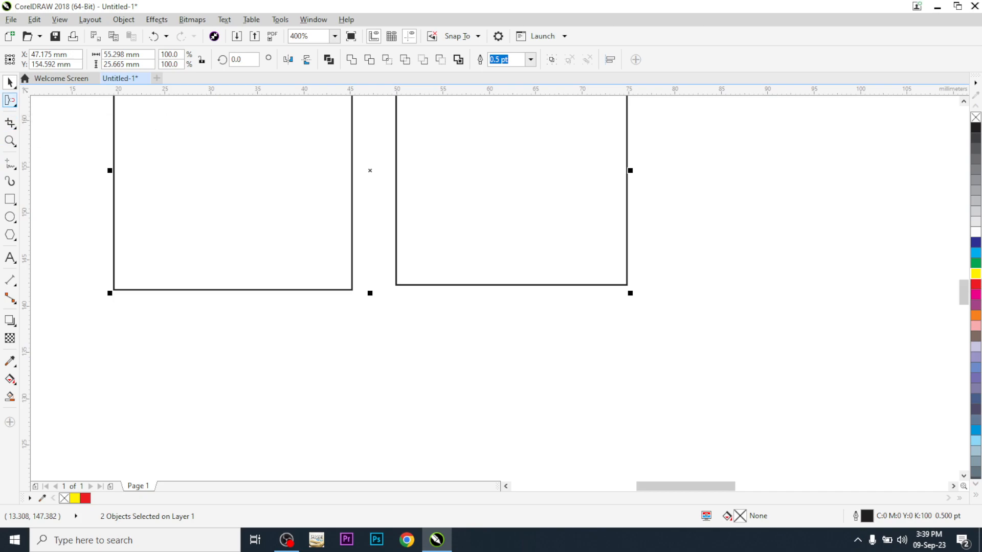
{"action": "left_click", "coordinate": [11, 100]}
{"action": "left_click", "coordinate": [48, 159]}
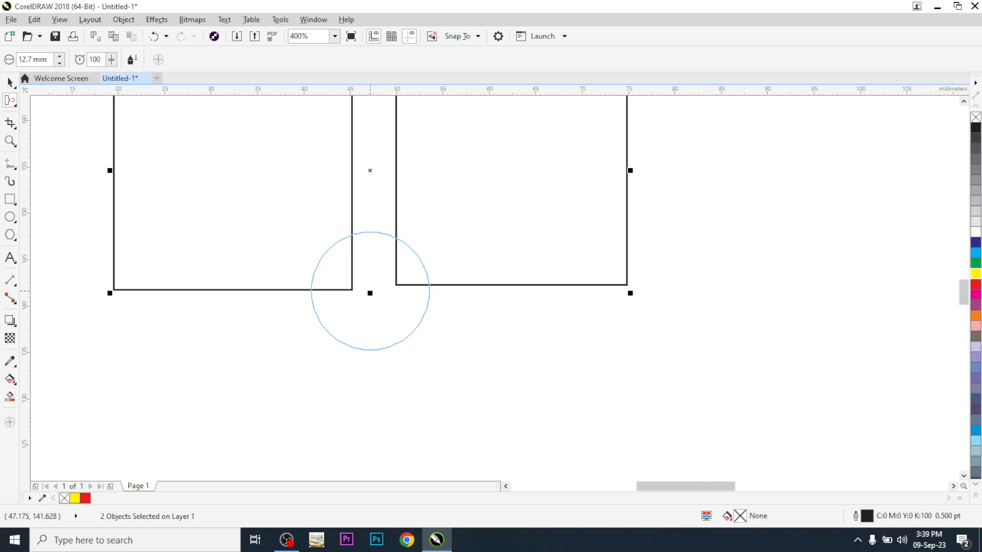
{"action": "left_click", "coordinate": [370, 291]}
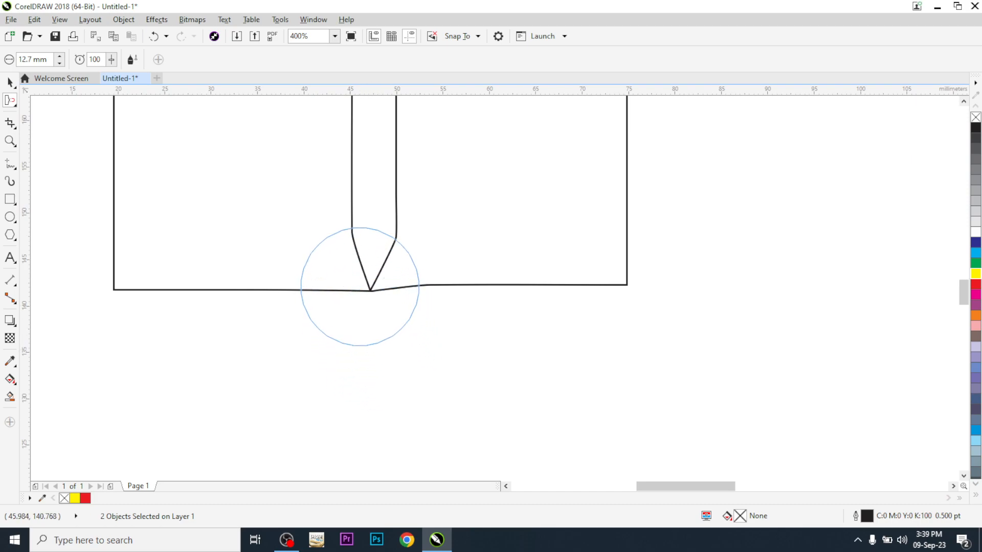
Attract the facing top corners of the two squares together and pull the joined point down into the gap
{"action": "scroll", "coordinate": [360, 384], "scroll_direction": "down", "scroll_amount": 1}
{"action": "scroll", "coordinate": [360, 377], "scroll_direction": "down", "scroll_amount": 1}
{"action": "scroll", "coordinate": [364, 292], "scroll_direction": "up", "scroll_amount": 1}
{"action": "left_click", "coordinate": [373, 275]}
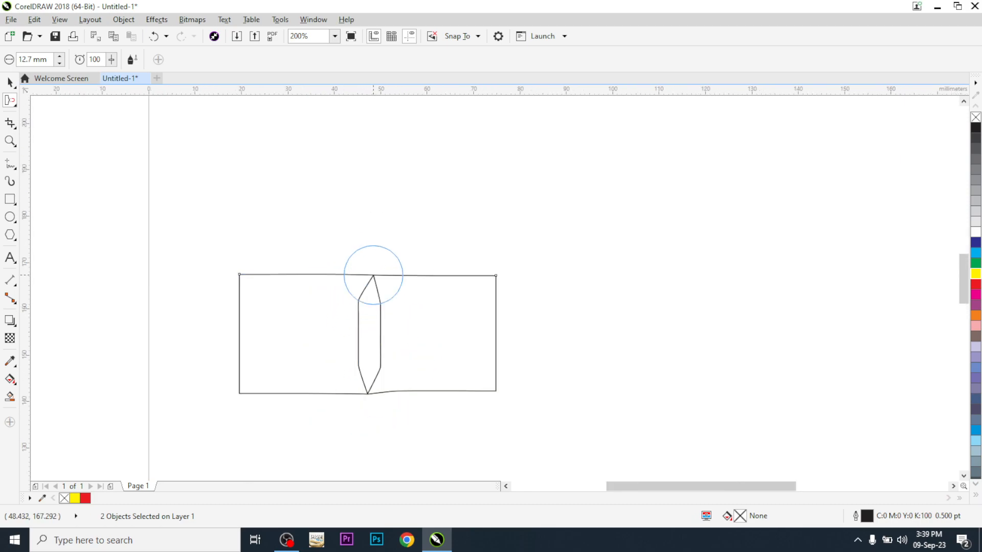
{"action": "left_click_drag", "start_coordinate": [367, 276], "coordinate": [368, 323]}
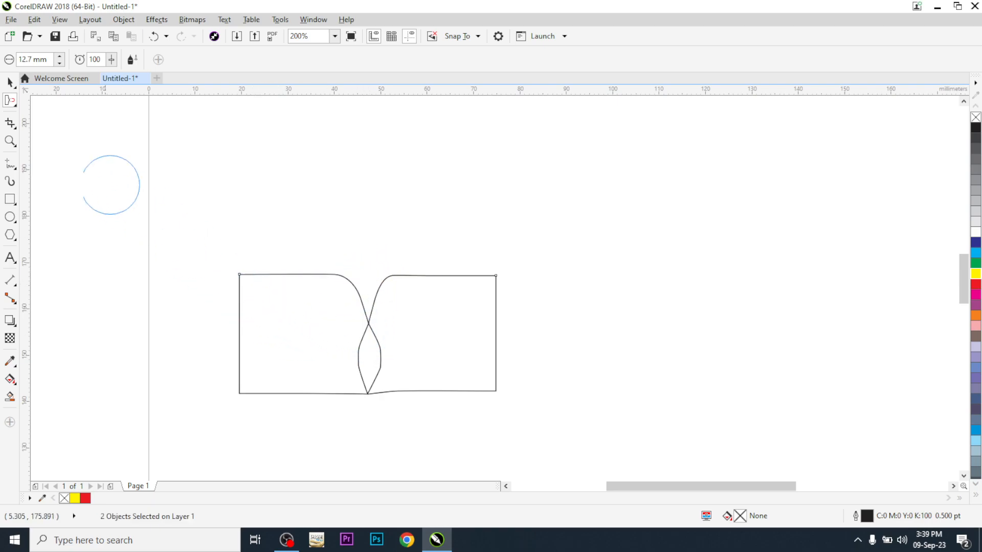
Repel both outlines around their crossing point with a 12.7 mm nib at rate 100, and move the right-hand shape farther right
{"action": "left_click", "coordinate": [10, 101]}
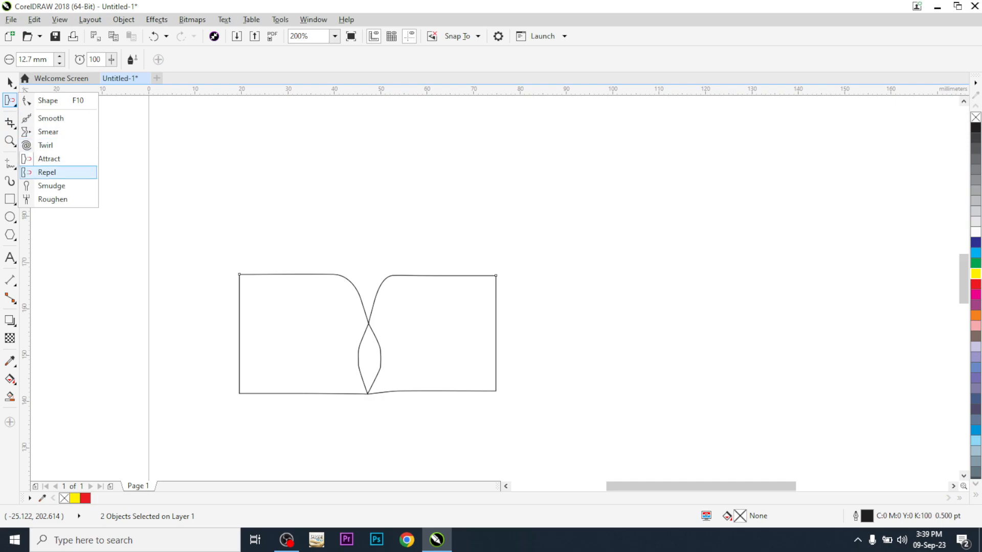
{"action": "left_click", "coordinate": [47, 172]}
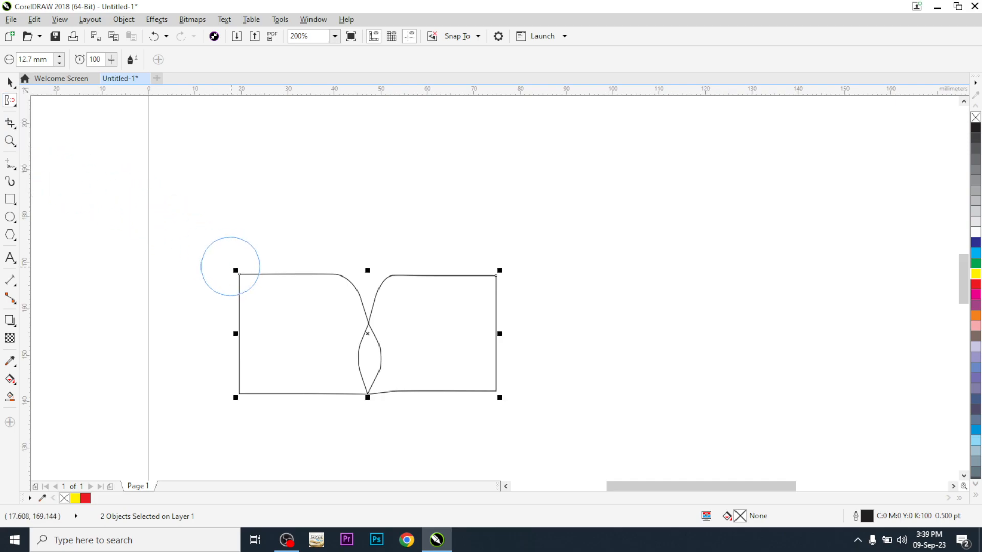
{"action": "left_click_drag", "start_coordinate": [366, 328], "coordinate": [366, 328]}
{"action": "left_click", "coordinate": [10, 82]}
{"action": "left_click_drag", "start_coordinate": [389, 308], "coordinate": [473, 308]}
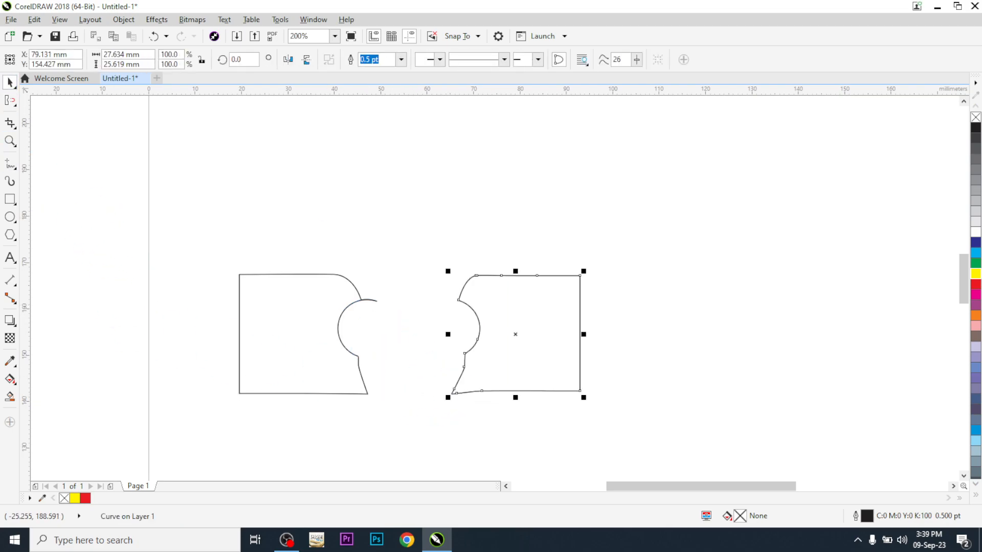
Repel the right-hand shape's lower-left corner, lower-right corner and right edge into round bulges with the 12.7 mm nib
{"action": "left_click", "coordinate": [10, 101]}
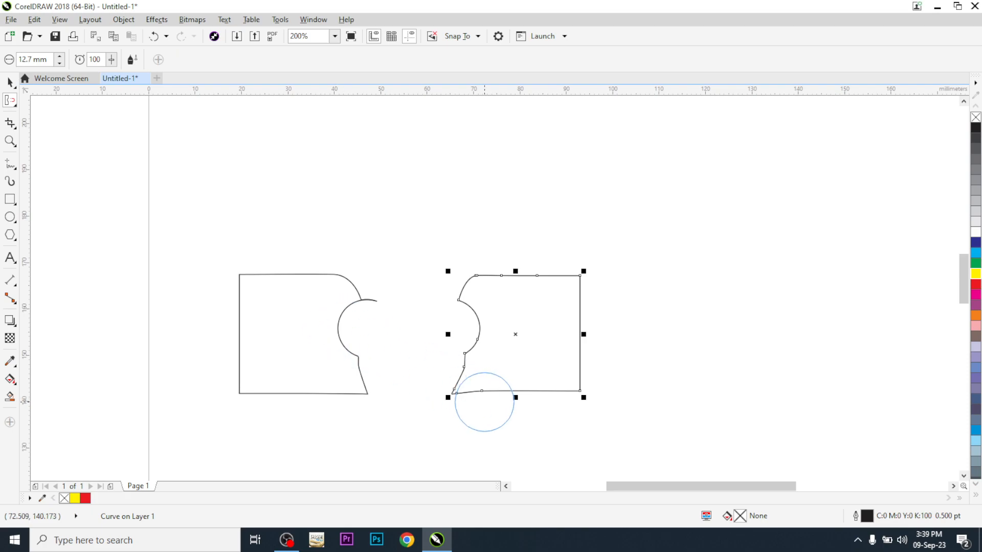
{"action": "left_click_drag", "start_coordinate": [449, 393], "coordinate": [451, 393]}
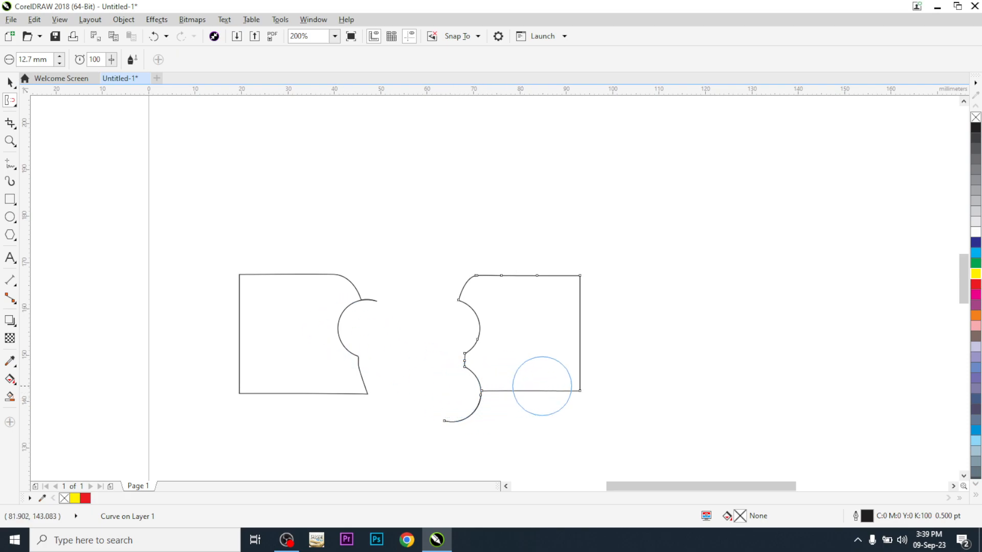
{"action": "left_click_drag", "start_coordinate": [574, 388], "coordinate": [574, 386]}
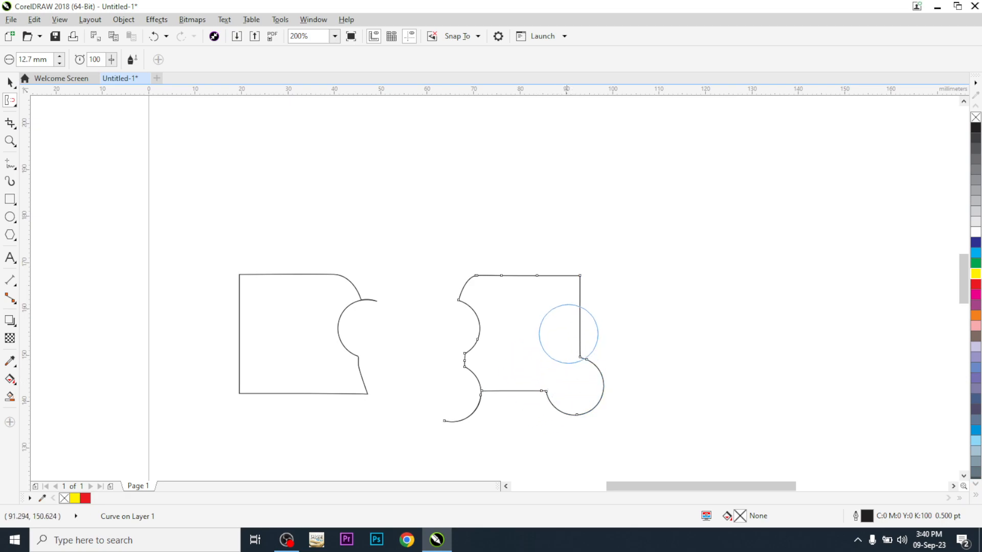
{"action": "left_click_drag", "start_coordinate": [559, 311], "coordinate": [558, 311]}
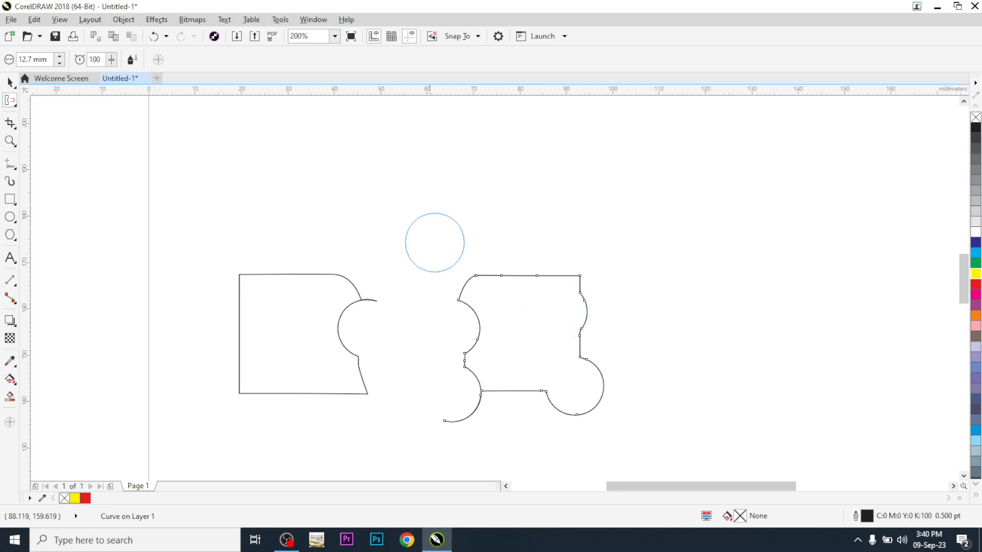
{"action": "left_click", "coordinate": [13, 101]}
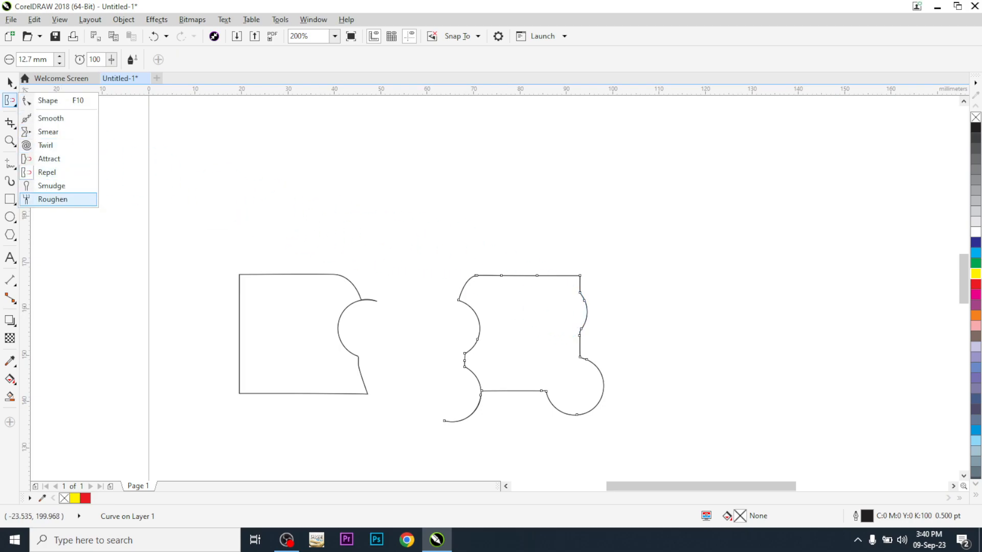
{"action": "left_click", "coordinate": [102, 224]}
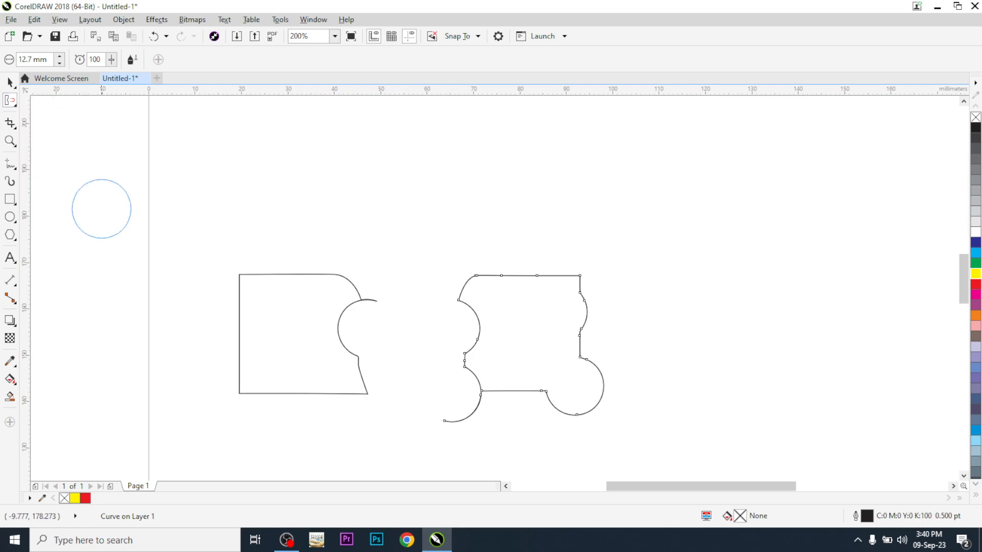
{"action": "left_click", "coordinate": [12, 101]}
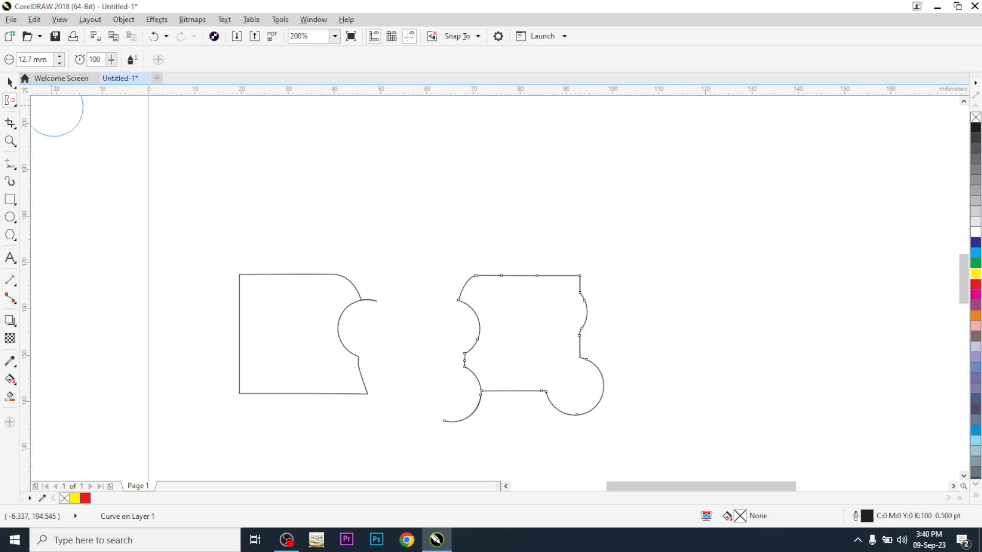
Select both practice shapes and delete them from the page
{"action": "left_click", "coordinate": [10, 82]}
{"action": "left_click", "coordinate": [169, 167]}
{"action": "scroll", "coordinate": [170, 168], "scroll_direction": "down", "scroll_amount": 1}
{"action": "left_click_drag", "start_coordinate": [136, 164], "coordinate": [404, 309]}
{"action": "key", "text": "Delete"}
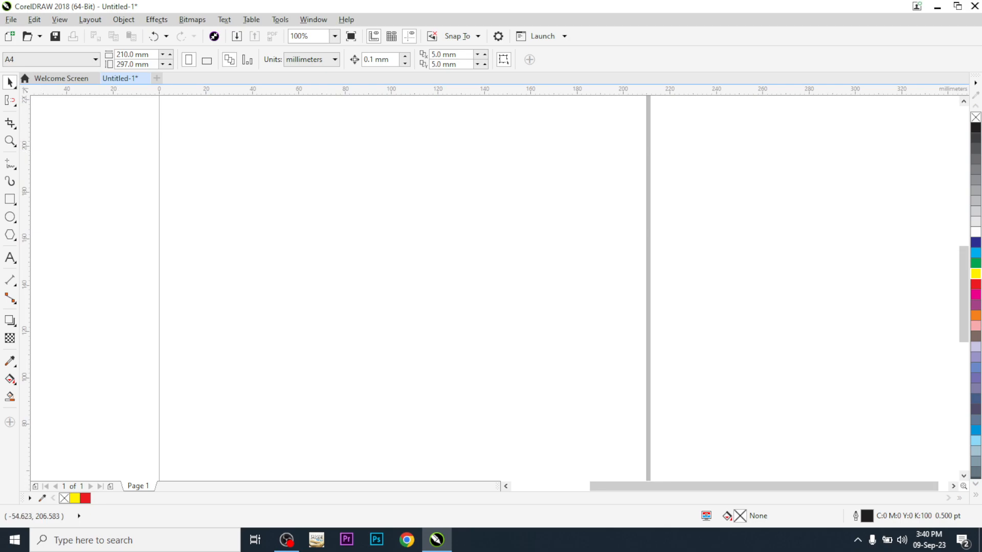
Draw a rectangle about 54.5 × 49 mm on the page's left half and fill it magenta
{"action": "left_click", "coordinate": [10, 123]}
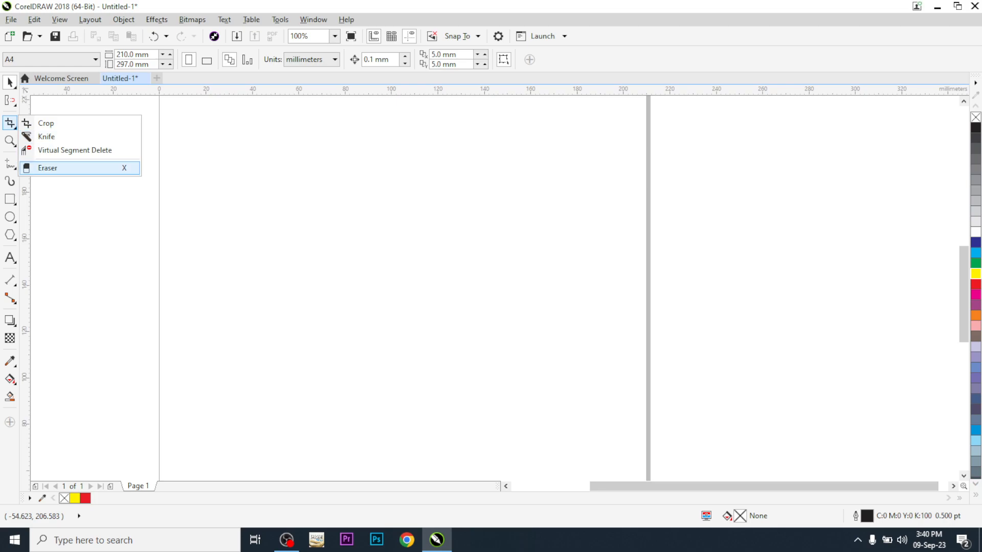
{"action": "left_click", "coordinate": [61, 211]}
{"action": "left_click", "coordinate": [10, 199]}
{"action": "left_click_drag", "start_coordinate": [235, 178], "coordinate": [361, 292]}
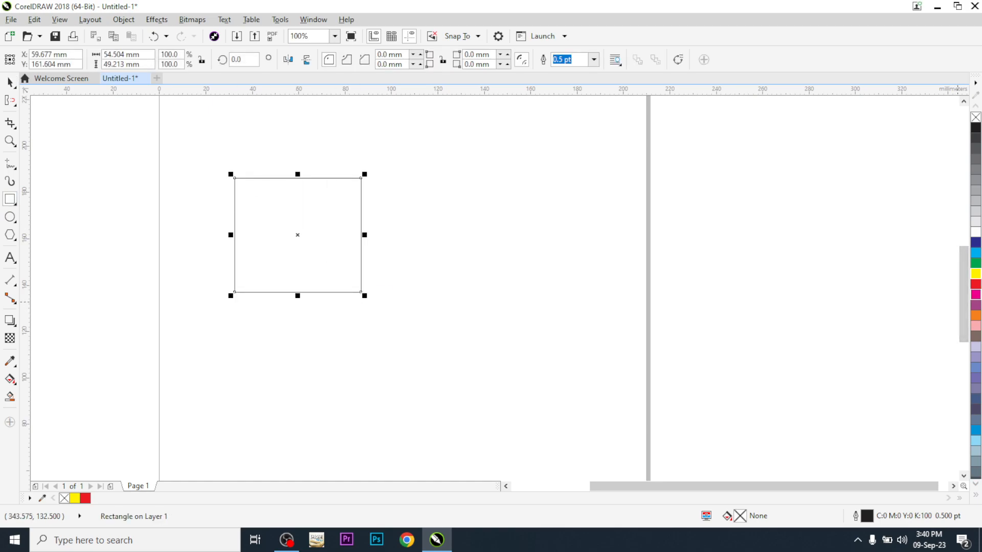
{"action": "left_click", "coordinate": [975, 295]}
{"action": "left_click", "coordinate": [10, 82]}
{"action": "left_click", "coordinate": [72, 149]}
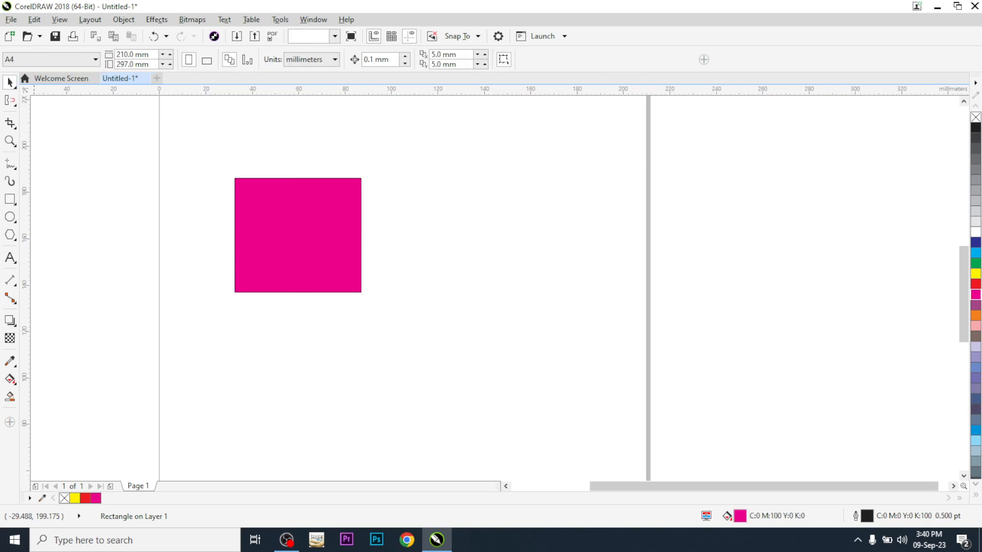
Draw two more rectangles, about 31 × 29 mm beside the magenta one and about 60 × 34 mm below, both filled brown
{"action": "left_click", "coordinate": [10, 198]}
{"action": "left_click_drag", "start_coordinate": [397, 204], "coordinate": [471, 272]}
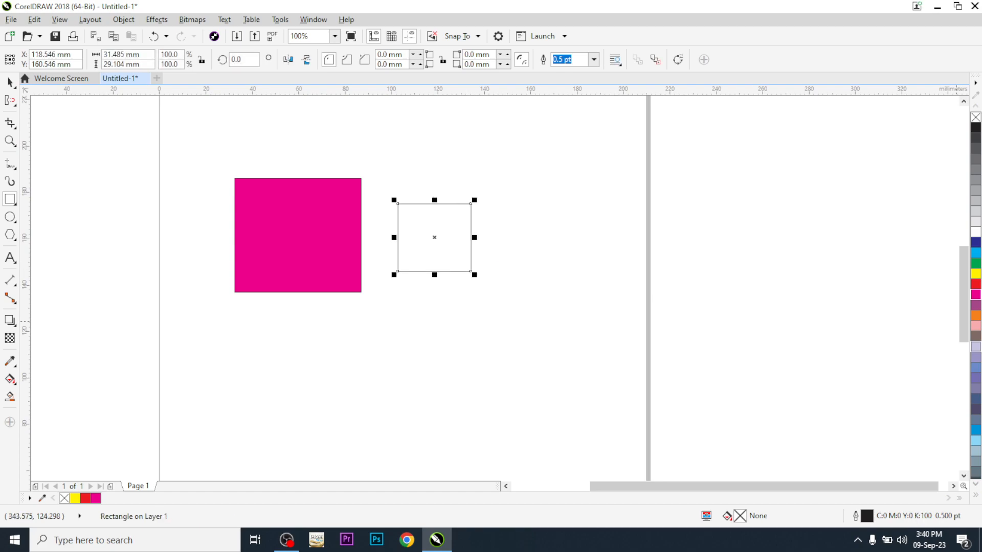
{"action": "left_click", "coordinate": [975, 336]}
{"action": "left_click_drag", "start_coordinate": [328, 326], "coordinate": [469, 407]}
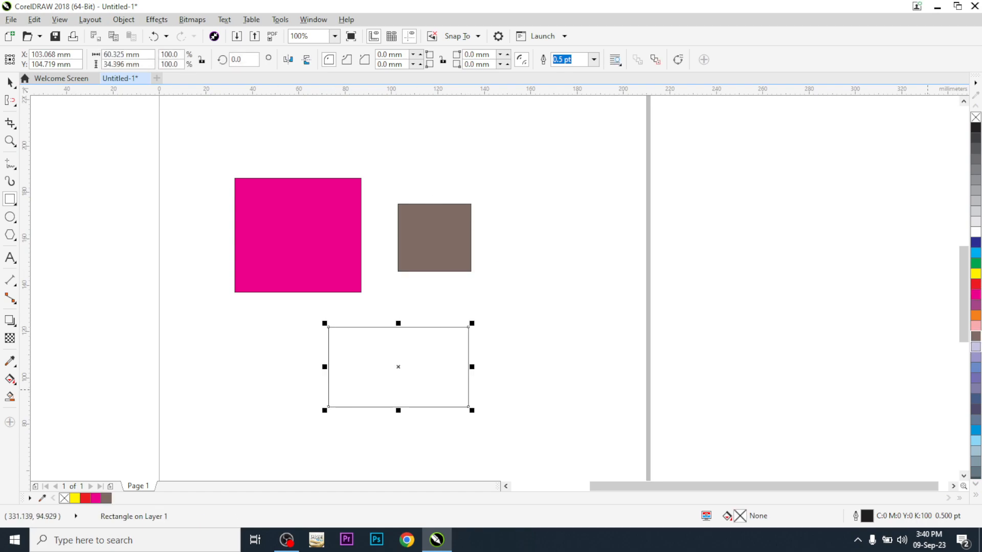
{"action": "left_click", "coordinate": [975, 336]}
{"action": "left_click", "coordinate": [9, 82]}
{"action": "left_click", "coordinate": [99, 150]}
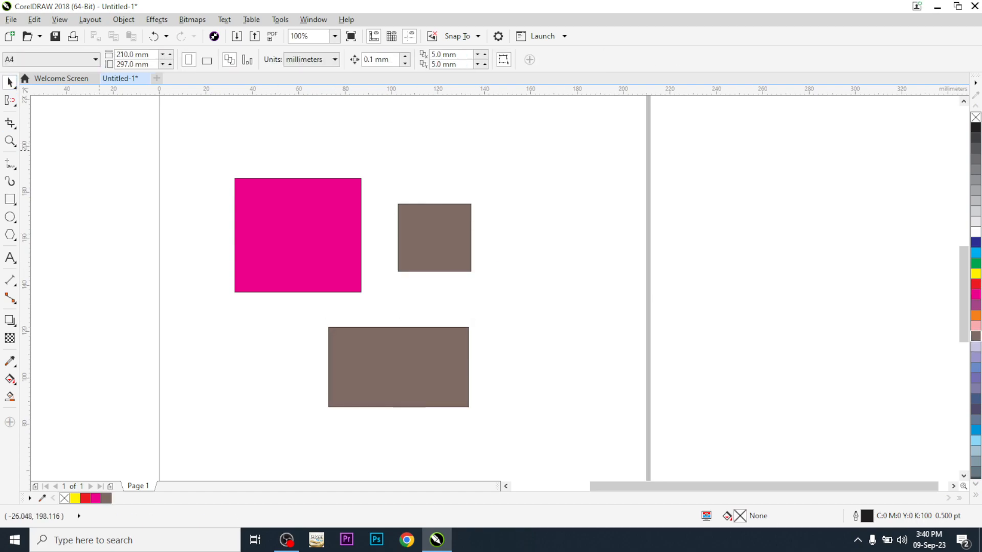
Try to crop to an area about 38 × 66 mm over the magenta rectangle's left part without selecting it, and undo the crop
{"action": "left_click", "coordinate": [424, 340]}
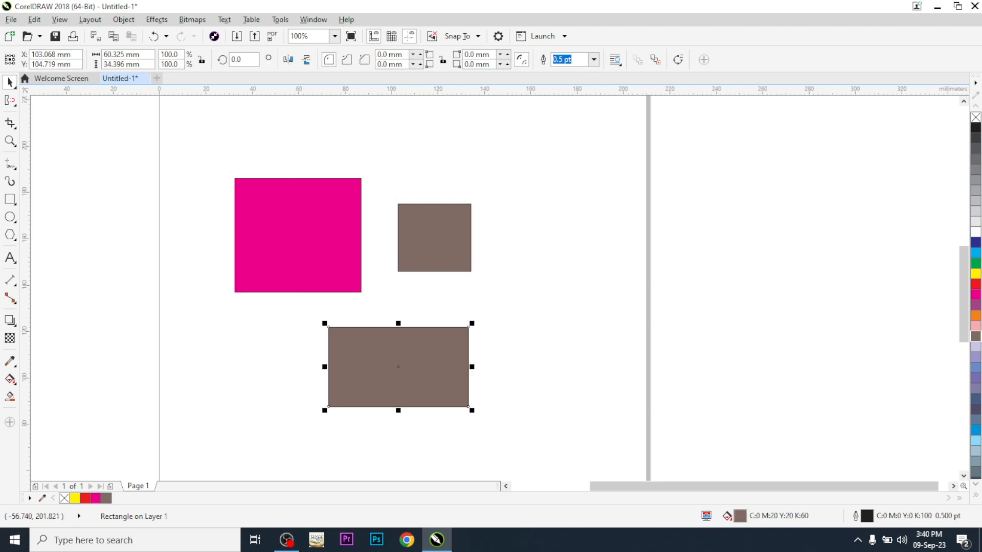
{"action": "left_click", "coordinate": [10, 123]}
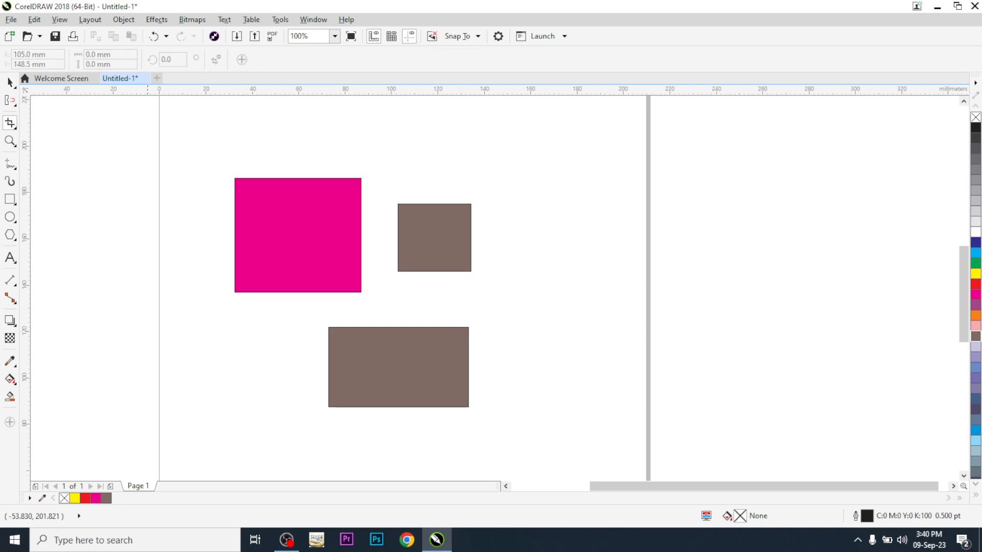
{"action": "left_click_drag", "start_coordinate": [220, 159], "coordinate": [306, 312]}
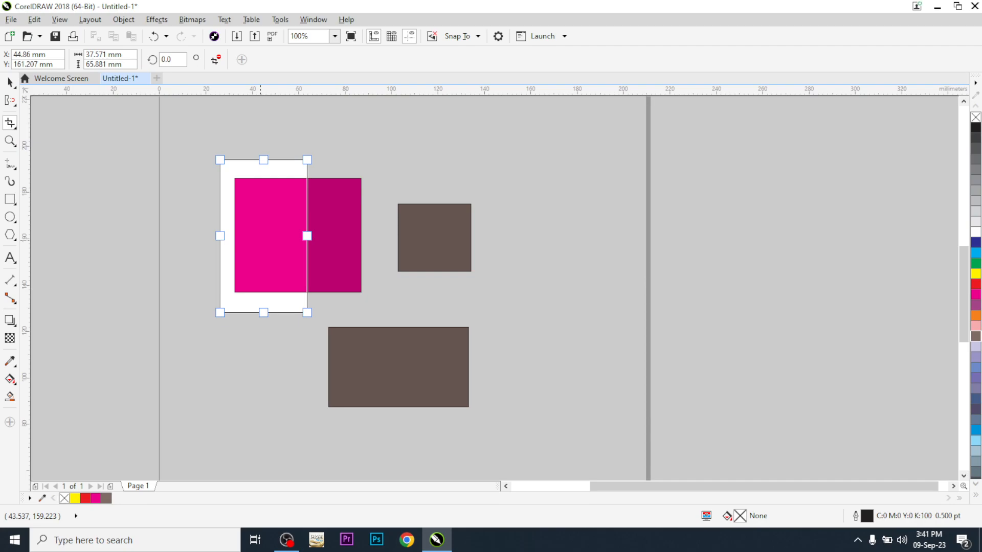
{"action": "key", "text": "Return"}
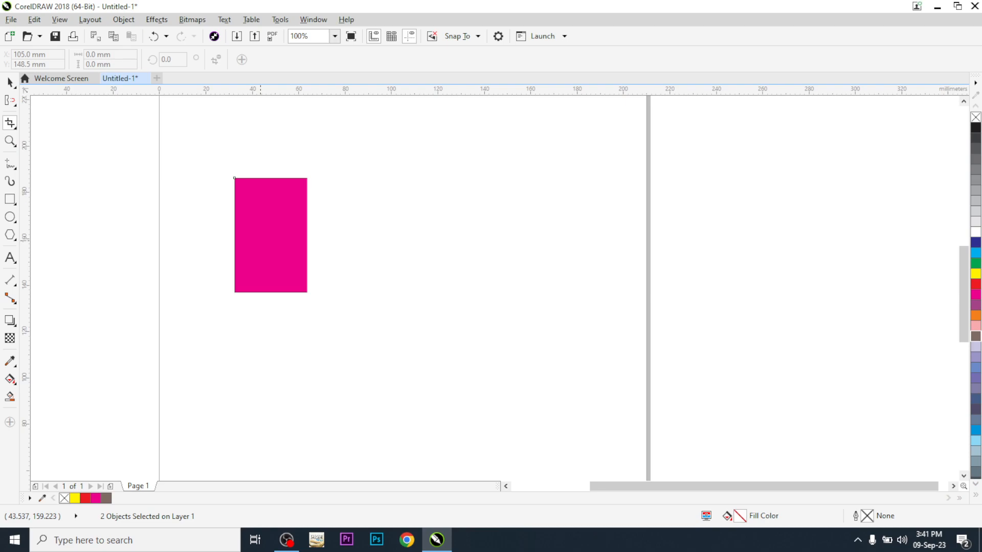
{"action": "key", "text": "ctrl+z"}
Crop only the magenta rectangle with an area about 48 × 67 mm, keeping its left part
{"action": "left_click", "coordinate": [10, 82]}
{"action": "left_click", "coordinate": [289, 214]}
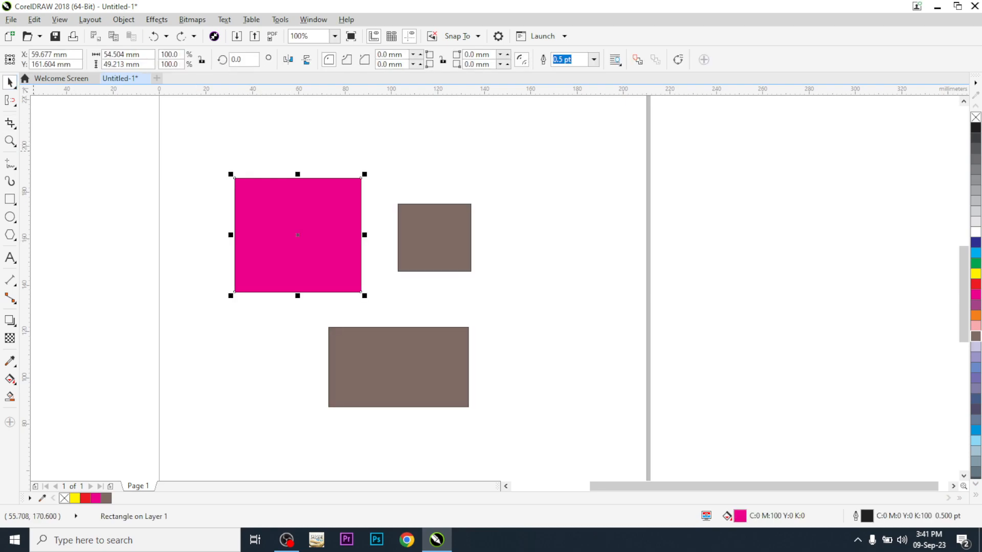
{"action": "left_click", "coordinate": [9, 124]}
{"action": "left_click_drag", "start_coordinate": [197, 155], "coordinate": [308, 310]}
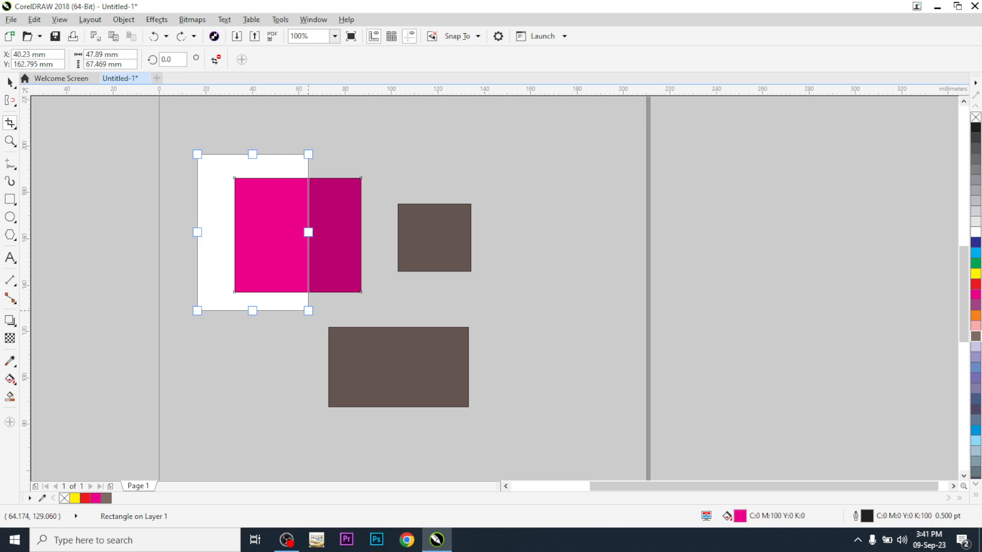
{"action": "key", "text": "Return"}
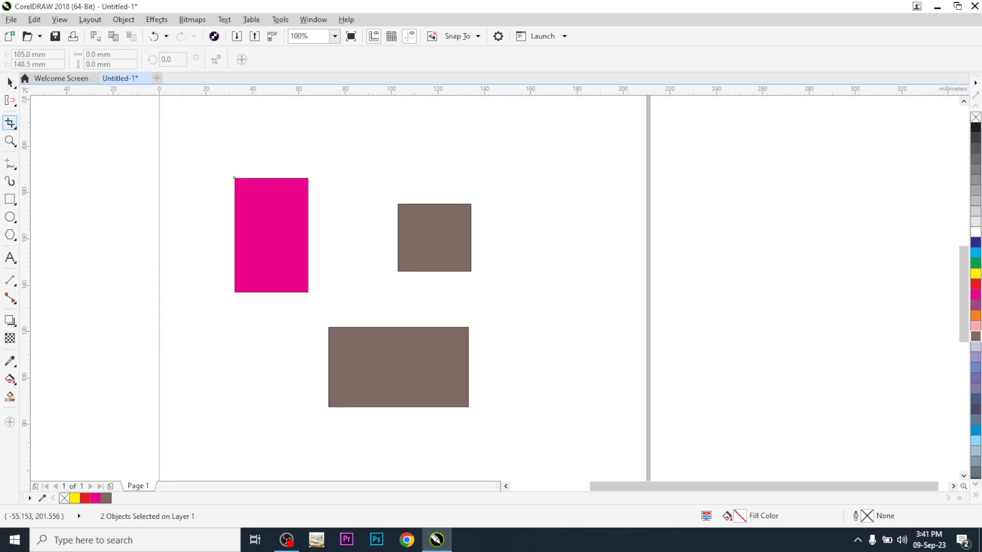
Crop the magenta rectangle again to an area about 28 mm wide inside its upper part
{"action": "left_click", "coordinate": [10, 123]}
{"action": "left_click", "coordinate": [196, 164]}
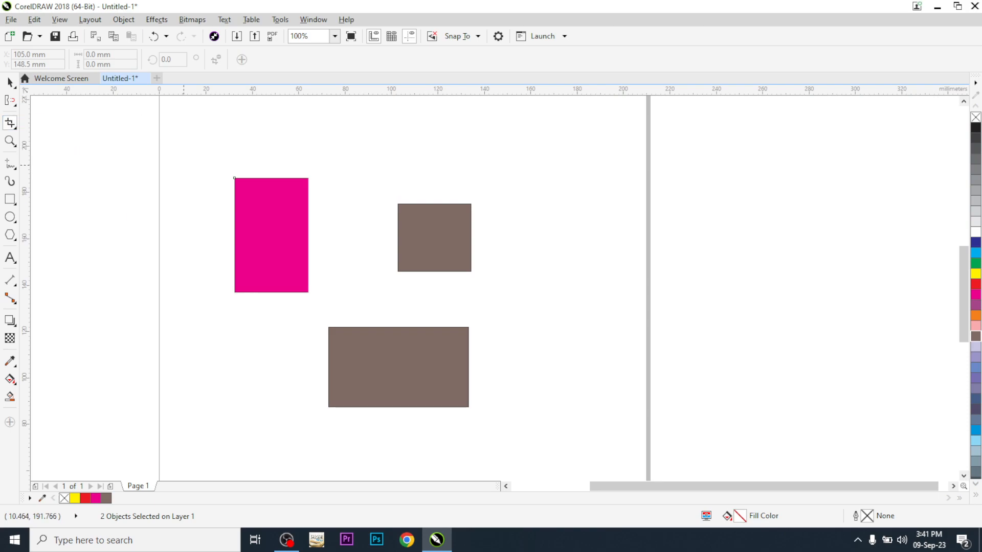
{"action": "left_click_drag", "start_coordinate": [239, 184], "coordinate": [303, 256]}
{"action": "key", "text": "Return"}
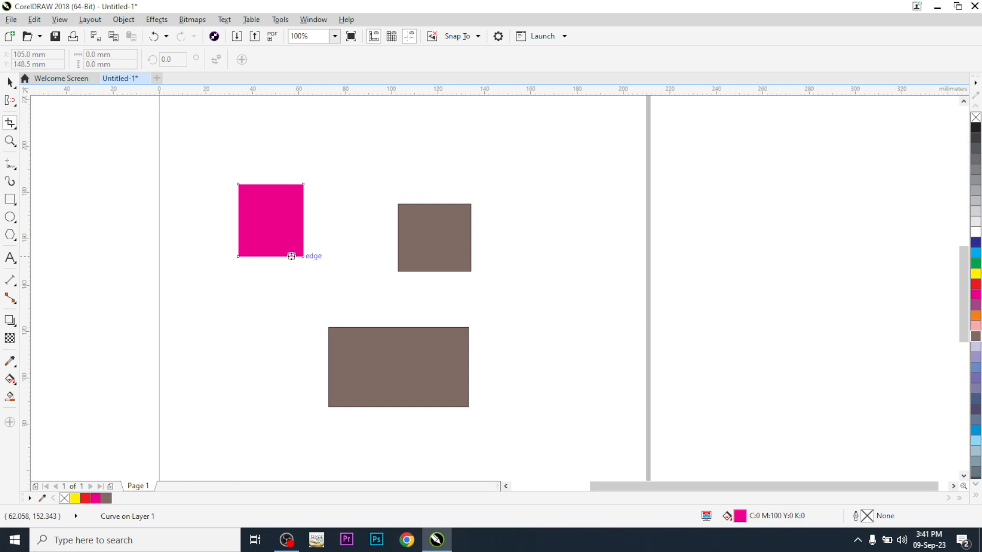
Move the large brown rectangle up and to the left, closer to the other two shapes
{"action": "left_click", "coordinate": [10, 83]}
{"action": "left_click_drag", "start_coordinate": [430, 358], "coordinate": [394, 319]}
{"action": "left_click", "coordinate": [200, 308]}
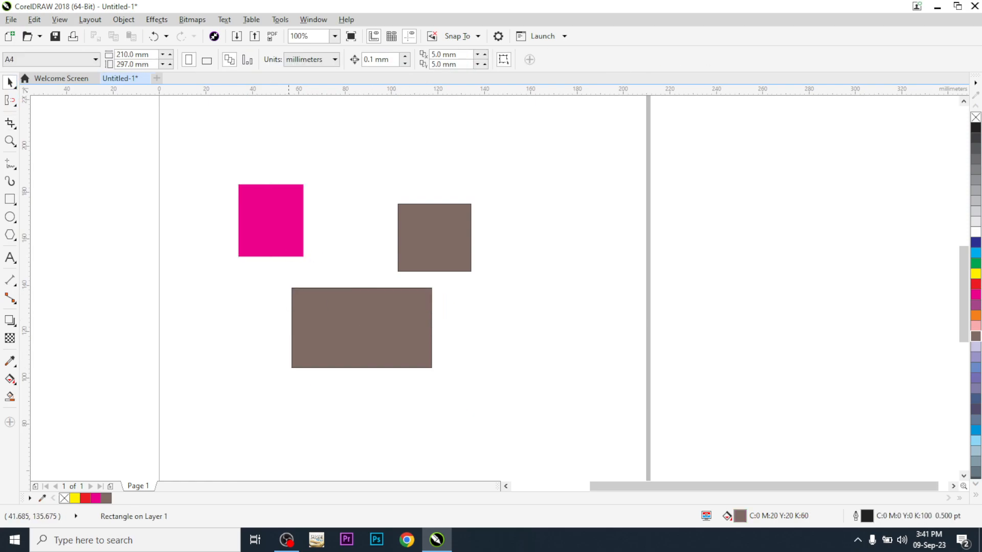
Try cropping with nothing selected to an area about 19 × 25 mm inside the magenta rectangle, and undo the crop
{"action": "left_click", "coordinate": [268, 219]}
{"action": "left_click", "coordinate": [138, 178]}
{"action": "left_click", "coordinate": [10, 123]}
{"action": "left_click_drag", "start_coordinate": [251, 195], "coordinate": [295, 253]}
{"action": "key", "text": "Return"}
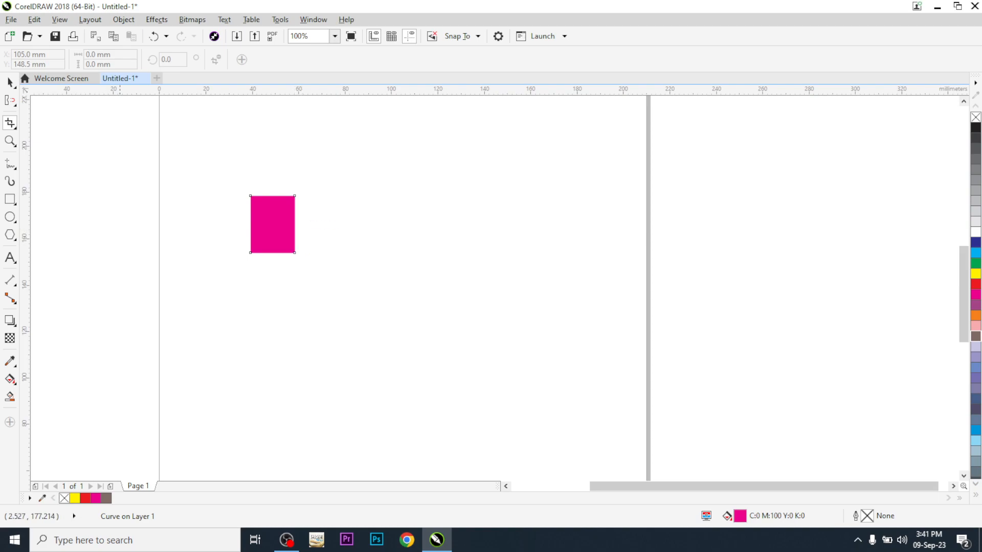
{"action": "key", "text": "Escape"}
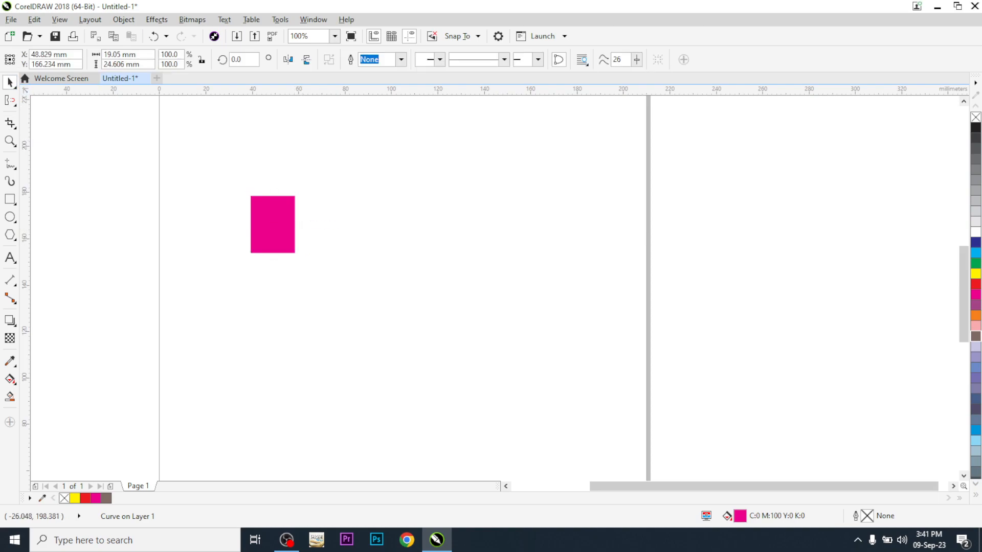
{"action": "key", "text": "ctrl+z"}
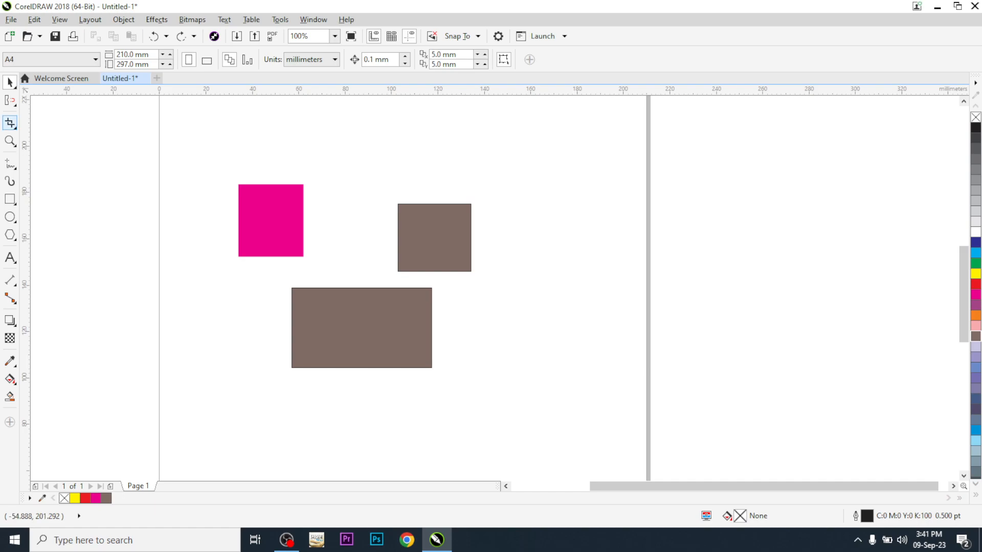
Cut the magenta rectangle diagonally with the Knife tool and move its lower piece down and to the left
{"action": "left_click", "coordinate": [11, 123]}
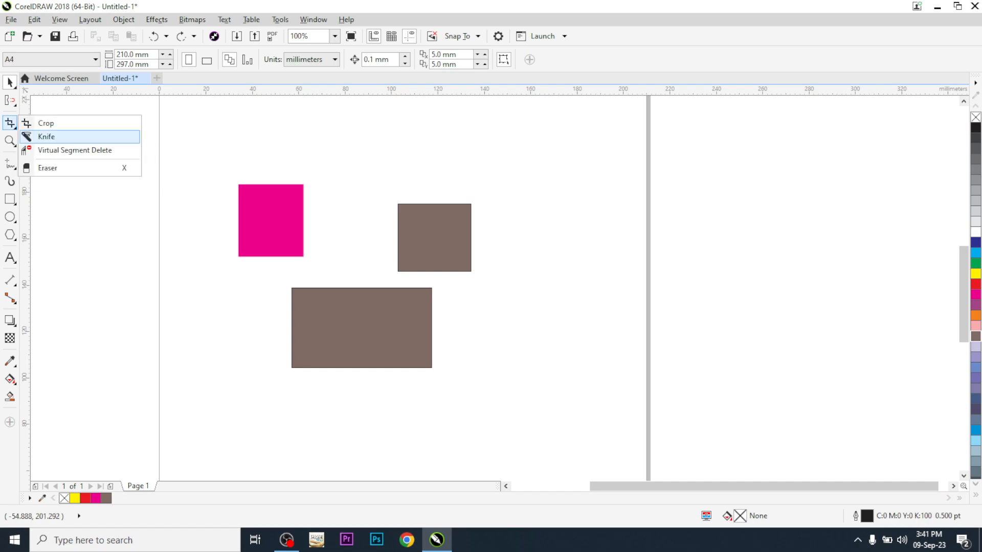
{"action": "left_click", "coordinate": [46, 137]}
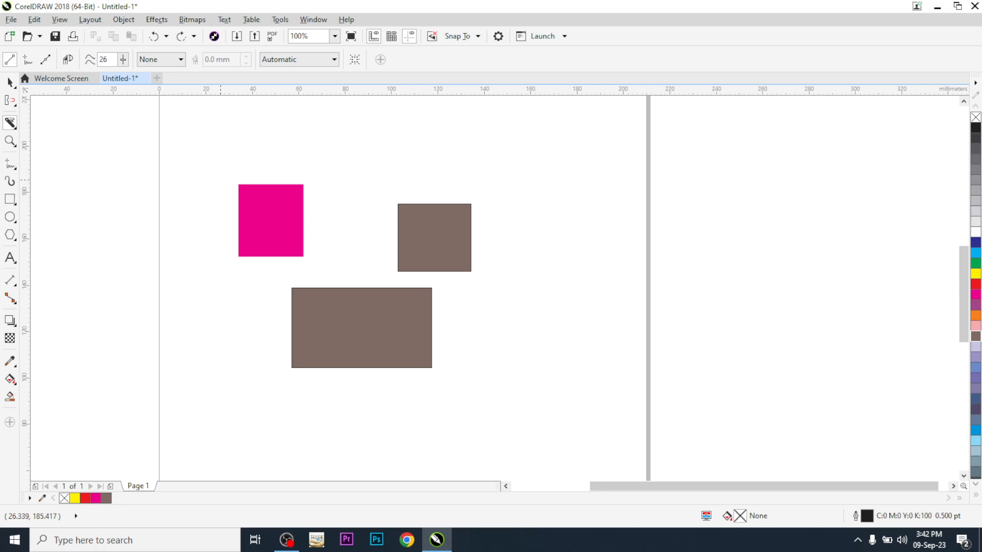
{"action": "left_click", "coordinate": [220, 177]}
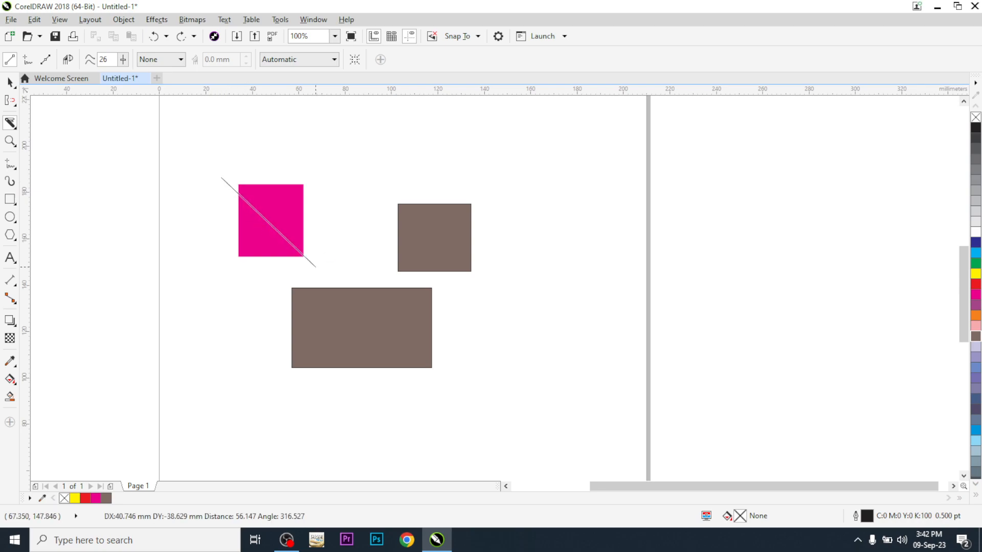
{"action": "left_click", "coordinate": [330, 247]}
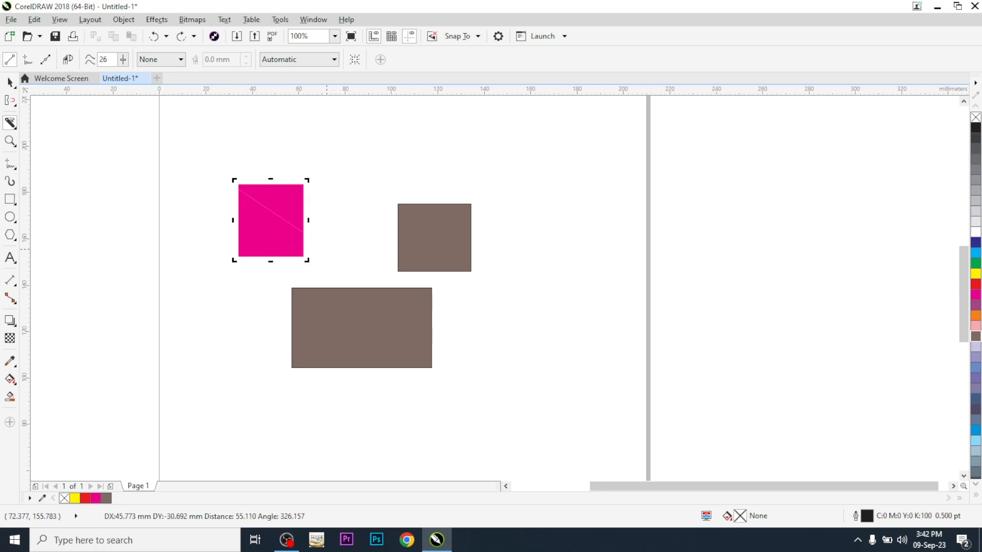
{"action": "left_click", "coordinate": [9, 82]}
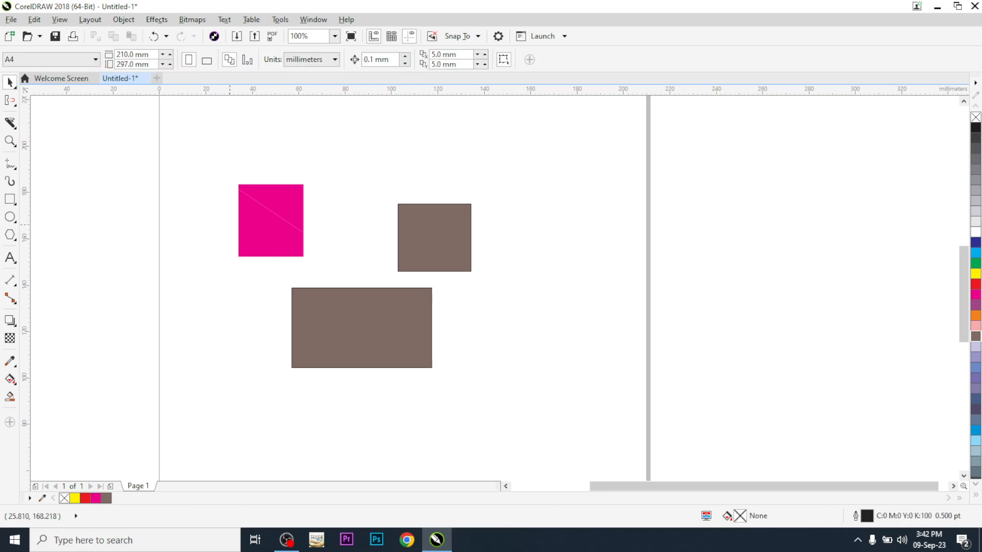
{"action": "left_click_drag", "start_coordinate": [260, 220], "coordinate": [227, 279]}
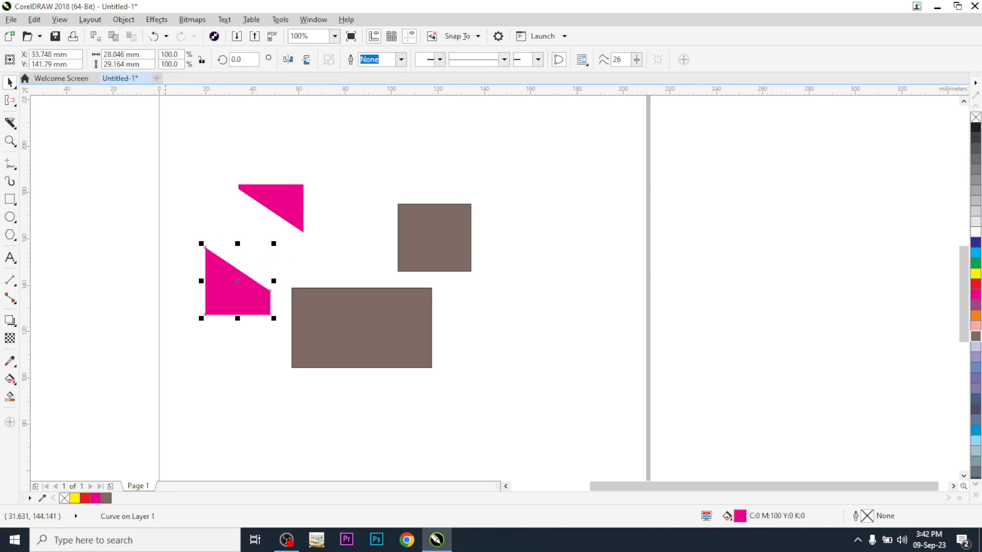
Knife the small brown rectangle diagonally and the large brown one with several vertical and slanted cuts
{"action": "left_click", "coordinate": [10, 123]}
{"action": "left_click_drag", "start_coordinate": [390, 186], "coordinate": [475, 298]}
{"action": "left_click_drag", "start_coordinate": [353, 269], "coordinate": [349, 391]}
{"action": "left_click_drag", "start_coordinate": [374, 276], "coordinate": [415, 406]}
{"action": "left_click_drag", "start_coordinate": [329, 264], "coordinate": [329, 395]}
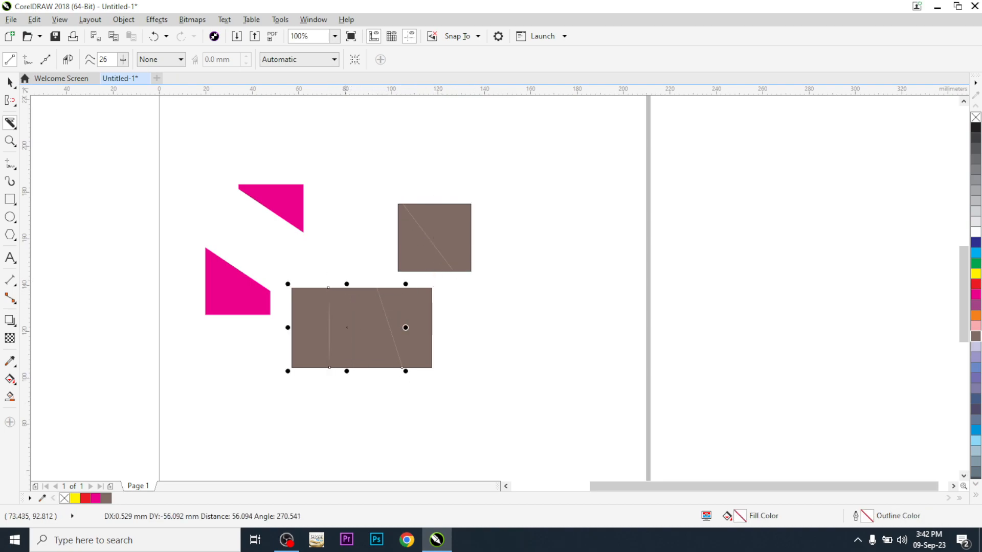
{"action": "left_click_drag", "start_coordinate": [342, 274], "coordinate": [377, 393]}
Move the large brown rectangle's cut pieces and its left-hand outline apart from one another
{"action": "left_click", "coordinate": [11, 83]}
{"action": "left_click", "coordinate": [158, 177]}
{"action": "left_click_drag", "start_coordinate": [414, 317], "coordinate": [466, 331]}
{"action": "left_click_drag", "start_coordinate": [328, 308], "coordinate": [359, 401]}
{"action": "left_click", "coordinate": [559, 178]}
{"action": "left_click_drag", "start_coordinate": [377, 352], "coordinate": [424, 392]}
{"action": "left_click_drag", "start_coordinate": [311, 353], "coordinate": [211, 393]}
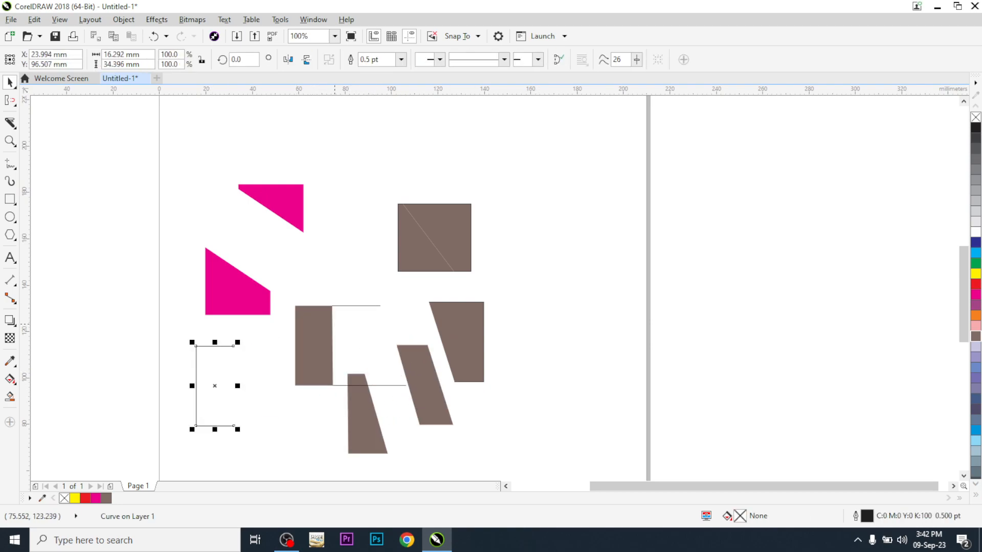
Move the lower-left piece of the small cut brown rectangle away to the left
{"action": "scroll", "coordinate": [337, 324], "scroll_direction": "down", "scroll_amount": 1}
{"action": "scroll", "coordinate": [336, 324], "scroll_direction": "up", "scroll_amount": 2}
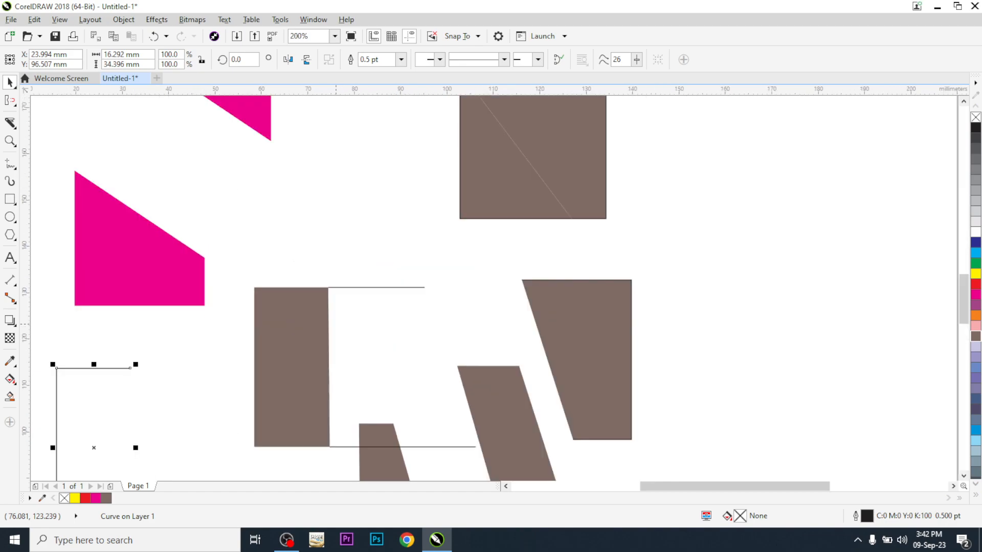
{"action": "left_click_drag", "start_coordinate": [476, 187], "coordinate": [368, 236]}
{"action": "scroll", "coordinate": [353, 238], "scroll_direction": "down", "scroll_amount": 2}
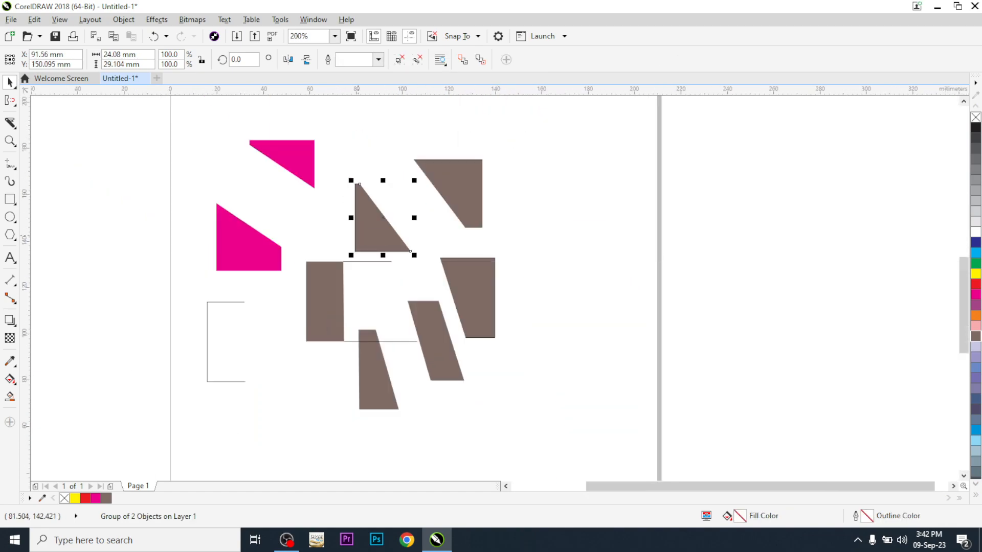
Select all the cut pieces and delete them from the page
{"action": "left_click", "coordinate": [232, 219]}
{"action": "mouse_move", "coordinate": [199, 158]}
{"action": "left_mouse_down"}
{"action": "mouse_move", "coordinate": [296, 270]}
{"action": "mouse_move", "coordinate": [479, 398]}
{"action": "left_mouse_up"}
{"action": "key", "text": "Delete"}
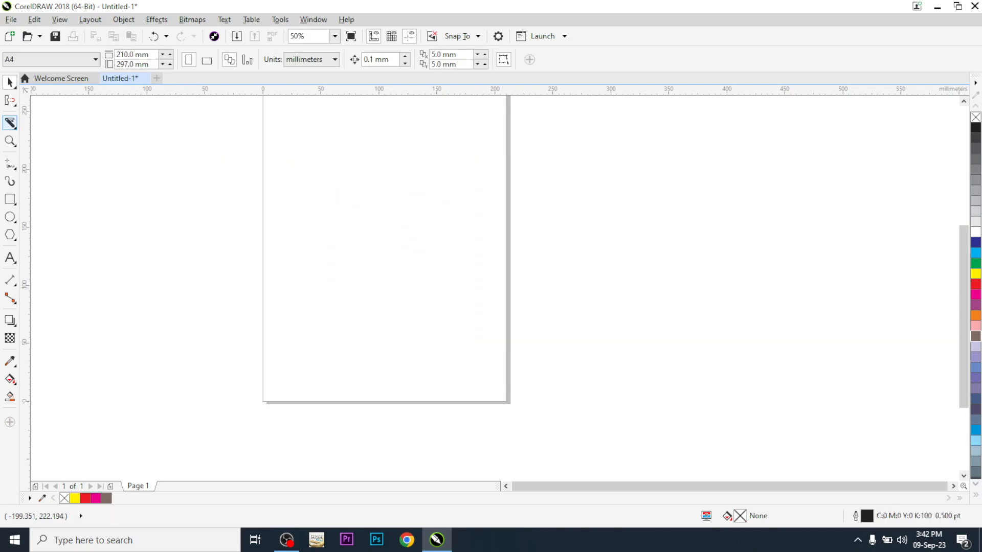
Draw a large square crossed by two tall rectangles and one horizontal rectangle about 153 × 38 mm, all unfilled
{"action": "left_click", "coordinate": [11, 124]}
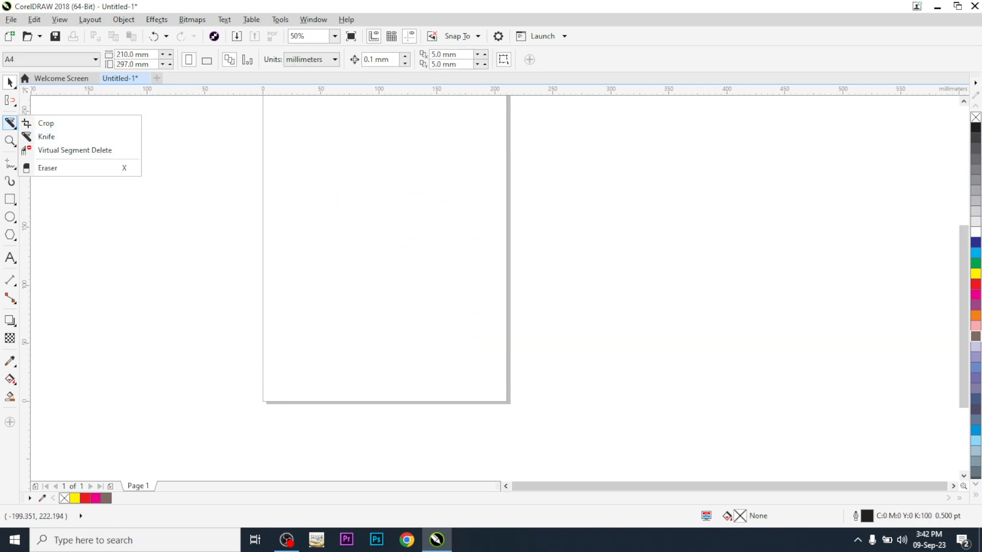
{"action": "left_click", "coordinate": [51, 205]}
{"action": "left_click", "coordinate": [10, 199]}
{"action": "left_click_drag", "start_coordinate": [282, 152], "coordinate": [420, 290]}
{"action": "scroll", "coordinate": [297, 151], "scroll_direction": "up", "scroll_amount": 2}
{"action": "left_click_drag", "start_coordinate": [294, 125], "coordinate": [400, 441]}
{"action": "mouse_move", "coordinate": [435, 130]}
{"action": "left_mouse_down"}
{"action": "mouse_move", "coordinate": [504, 301]}
{"action": "mouse_move", "coordinate": [501, 448]}
{"action": "left_mouse_up"}
{"action": "left_click_drag", "start_coordinate": [227, 239], "coordinate": [581, 326]}
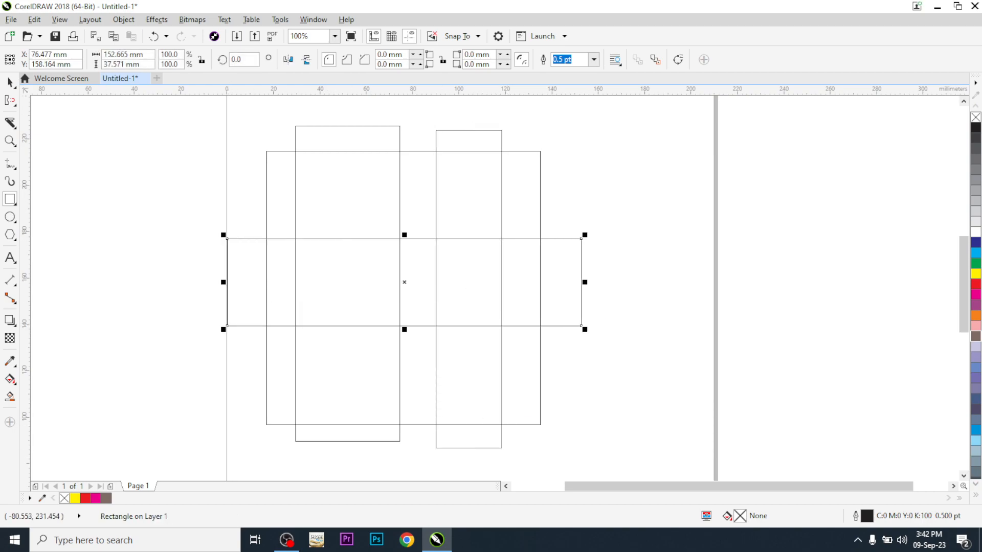
{"action": "left_click", "coordinate": [10, 82]}
{"action": "left_click", "coordinate": [116, 160]}
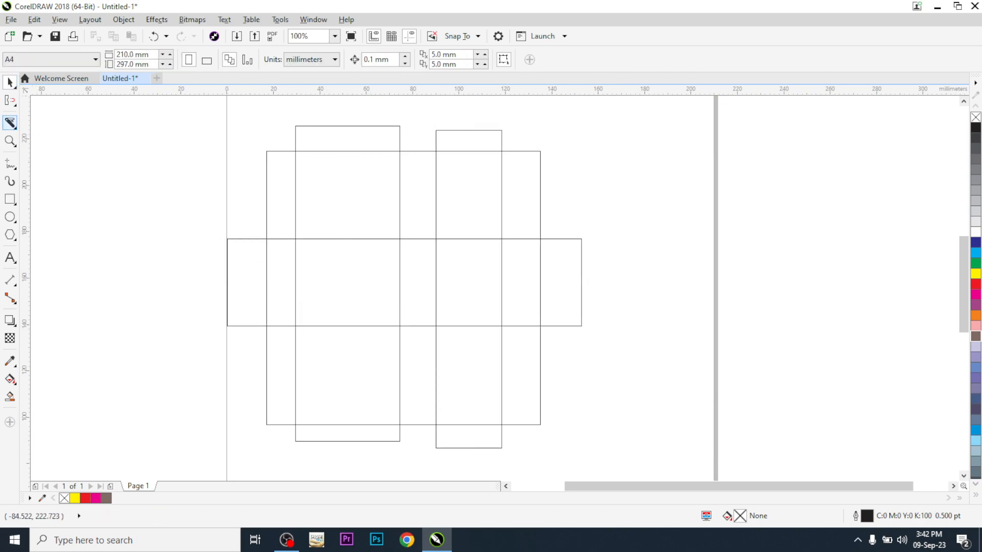
Remove the large square's upper-left corner and the horizontal rectangle's right end with Virtual Segment Delete, undoing the last deletion
{"action": "left_click", "coordinate": [13, 126]}
{"action": "left_click", "coordinate": [56, 149]}
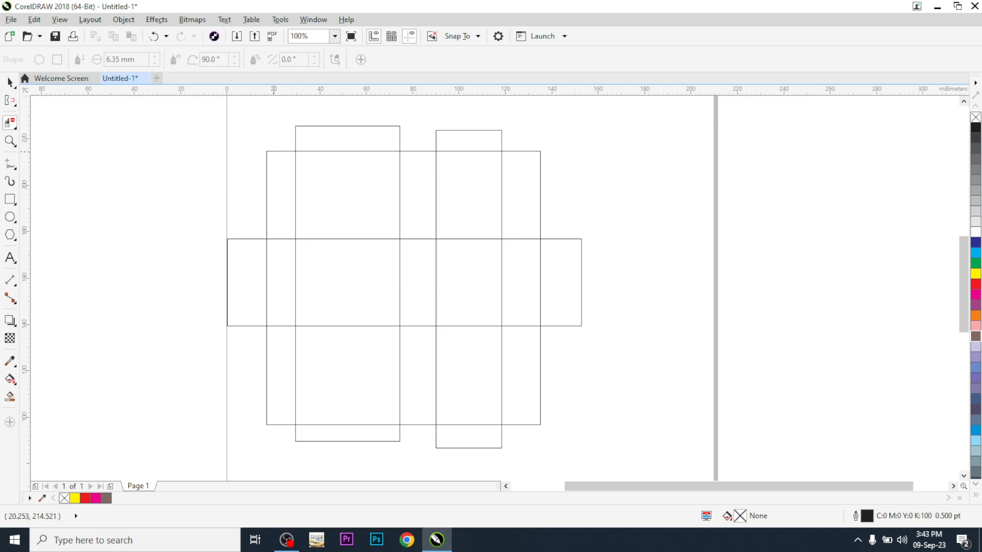
{"action": "left_click", "coordinate": [273, 152]}
{"action": "key", "text": "ctrl+z"}
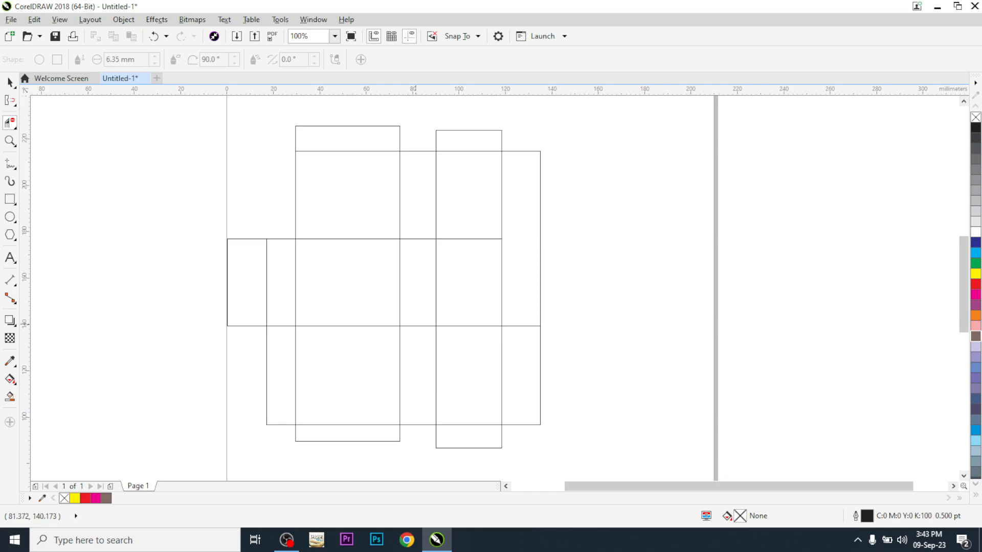
Remove the horizontal rectangle's lower edge between the tall rectangles and the left one's bottom end with Virtual Segment Delete, and delete all the shapes
{"action": "left_click", "coordinate": [416, 326]}
{"action": "left_click", "coordinate": [380, 441]}
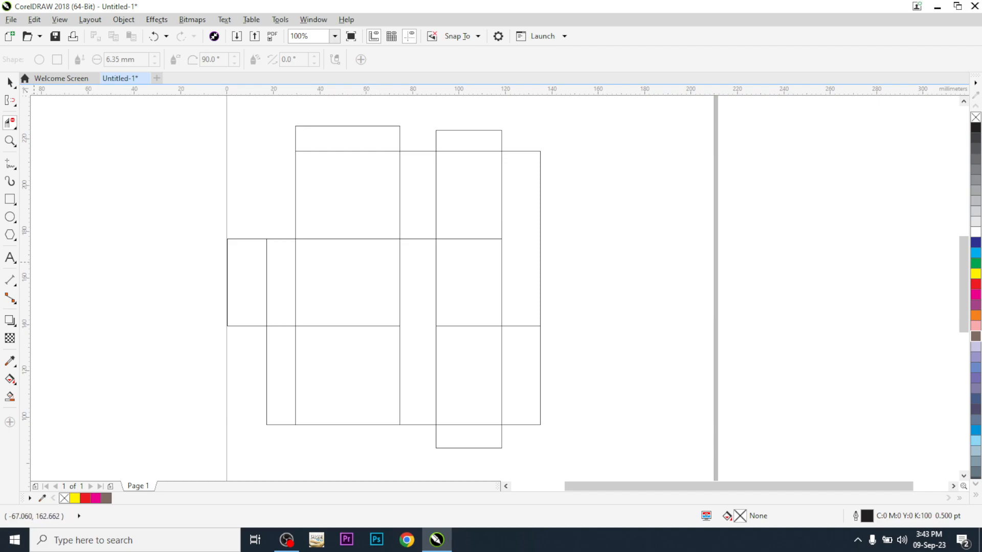
{"action": "left_click", "coordinate": [10, 82]}
{"action": "scroll", "coordinate": [285, 188], "scroll_direction": "down", "scroll_amount": 1}
{"action": "left_click_drag", "start_coordinate": [194, 143], "coordinate": [490, 359]}
{"action": "key", "text": "Delete"}
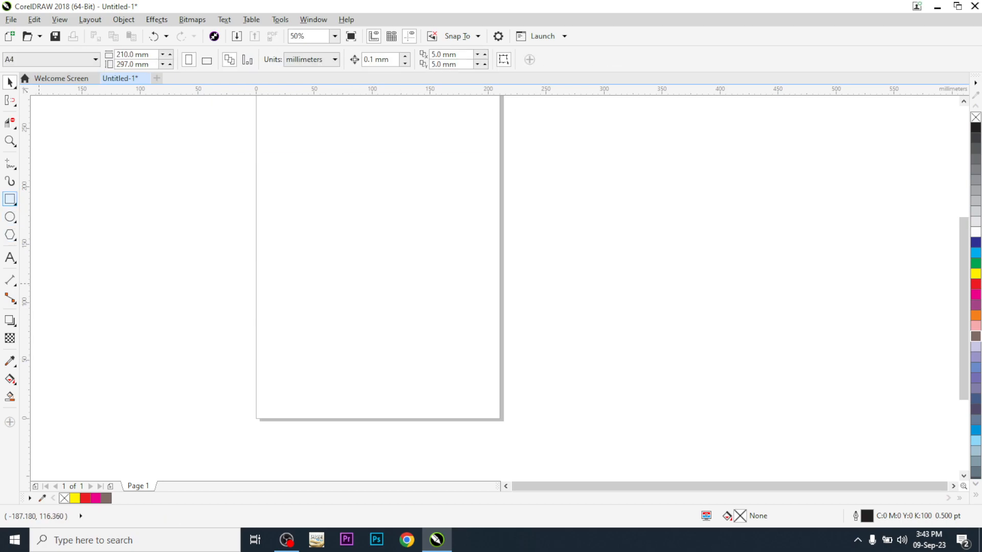
Draw a rectangle about 160 × 88 mm and a thin strip about 174 × 12 mm overhanging both its sides near the lower edge
{"action": "left_click", "coordinate": [10, 199]}
{"action": "left_click_drag", "start_coordinate": [274, 203], "coordinate": [459, 306]}
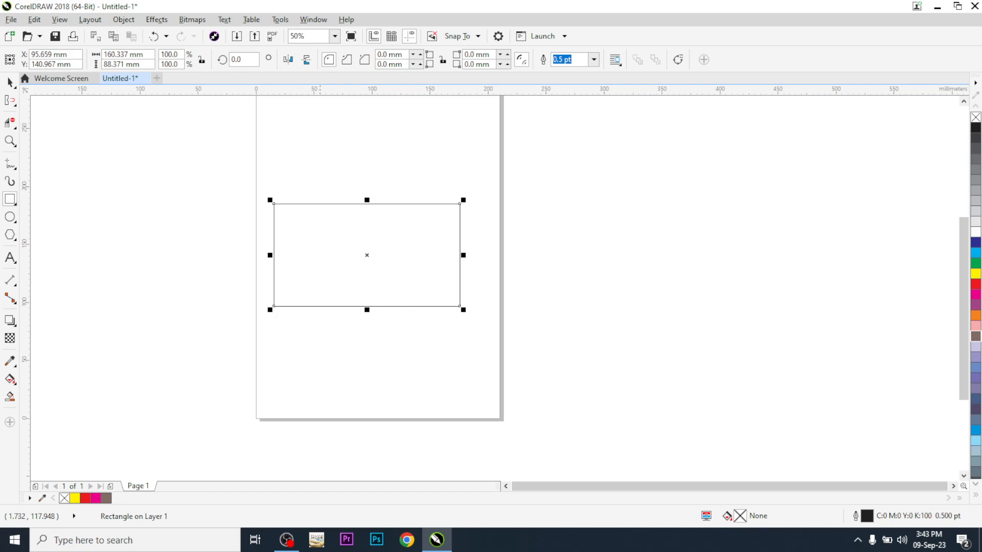
{"action": "scroll", "coordinate": [339, 288], "scroll_direction": "up", "scroll_amount": 2}
{"action": "mouse_move", "coordinate": [56, 295]}
{"action": "left_mouse_down"}
{"action": "mouse_move", "coordinate": [382, 330]}
{"action": "mouse_move", "coordinate": [832, 335]}
{"action": "mouse_move", "coordinate": [862, 350]}
{"action": "left_mouse_up"}
{"action": "key", "text": "space"}
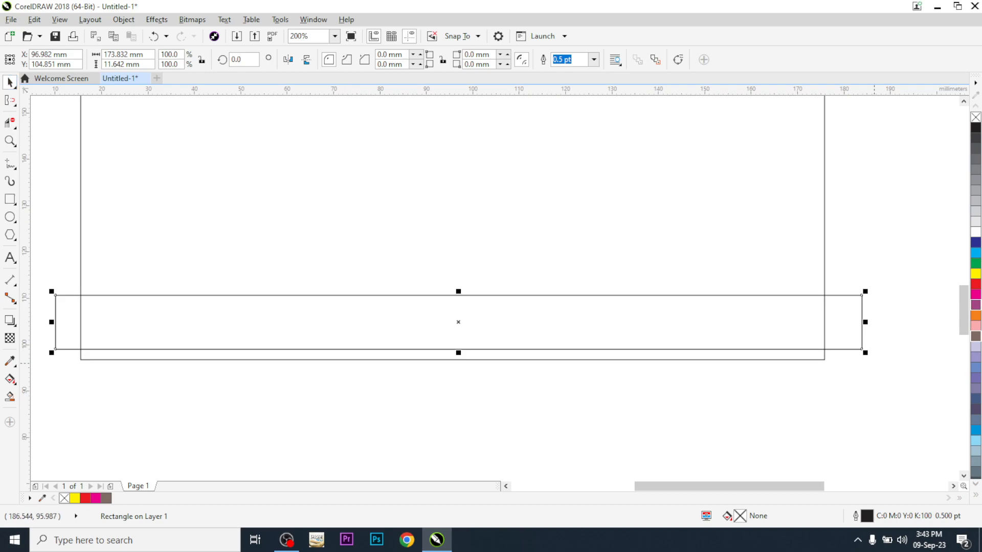
Fill the thin strip with magenta and the large rectangle with light pink, and deselect everything
{"action": "left_click", "coordinate": [975, 295]}
{"action": "left_click", "coordinate": [891, 326]}
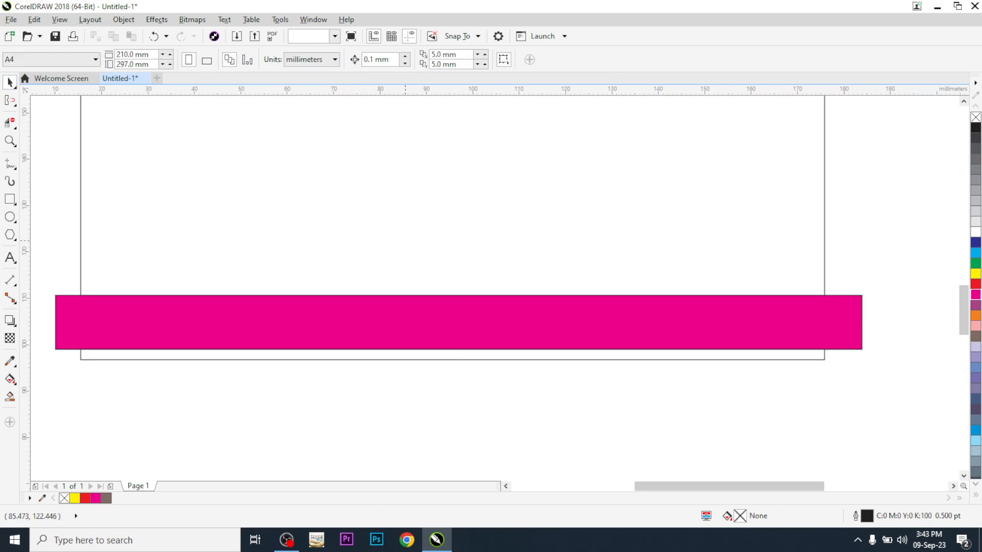
{"action": "left_click", "coordinate": [822, 240]}
{"action": "left_click", "coordinate": [975, 325]}
{"action": "left_click", "coordinate": [660, 316]}
{"action": "key", "text": "Escape"}
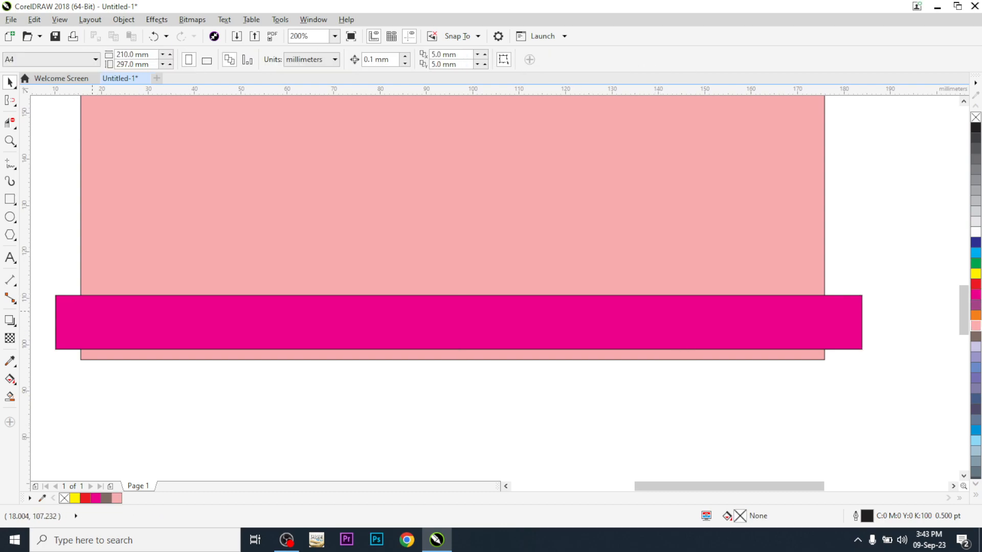
Remove the magenta strip's left and right overhanging ends with Virtual Segment Delete
{"action": "left_click", "coordinate": [10, 123]}
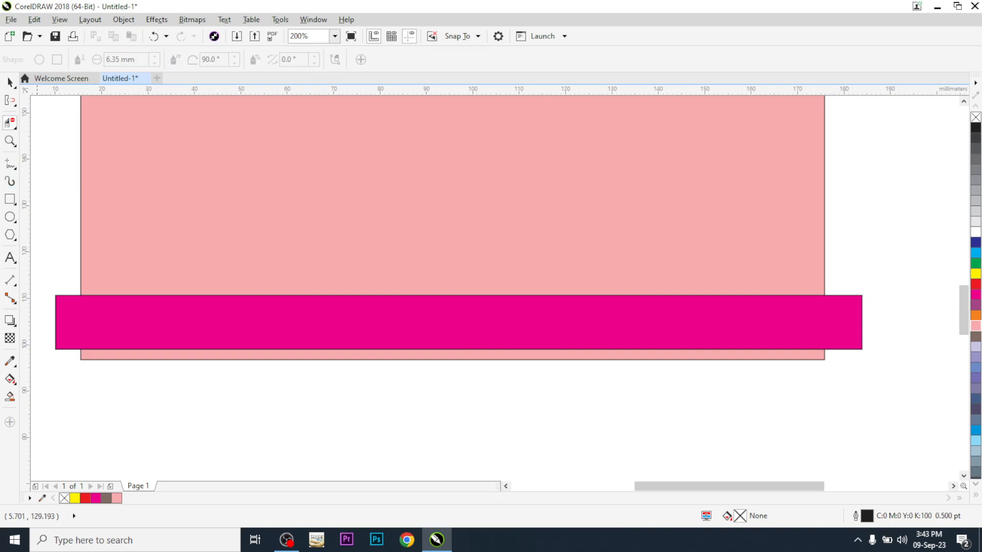
{"action": "left_click", "coordinate": [55, 312]}
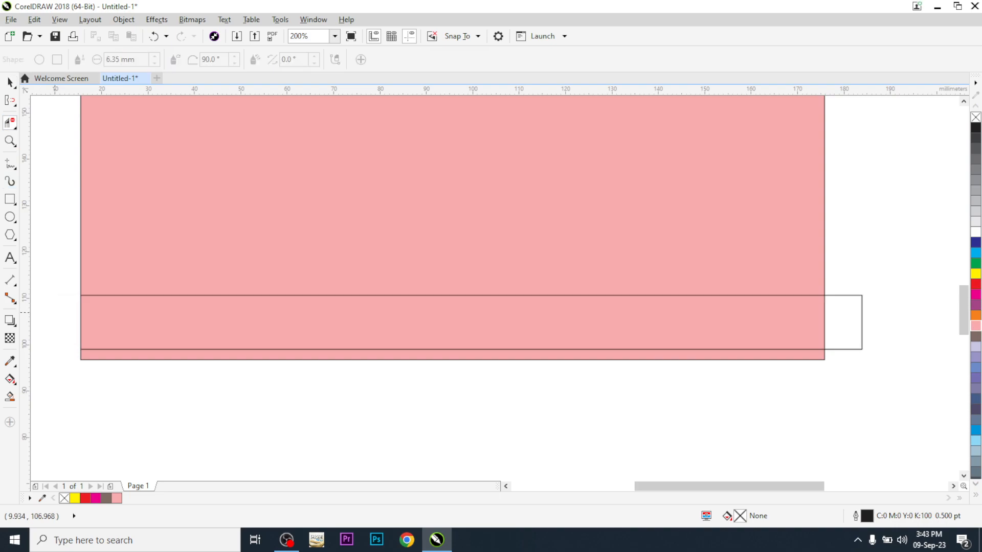
{"action": "left_click", "coordinate": [861, 329]}
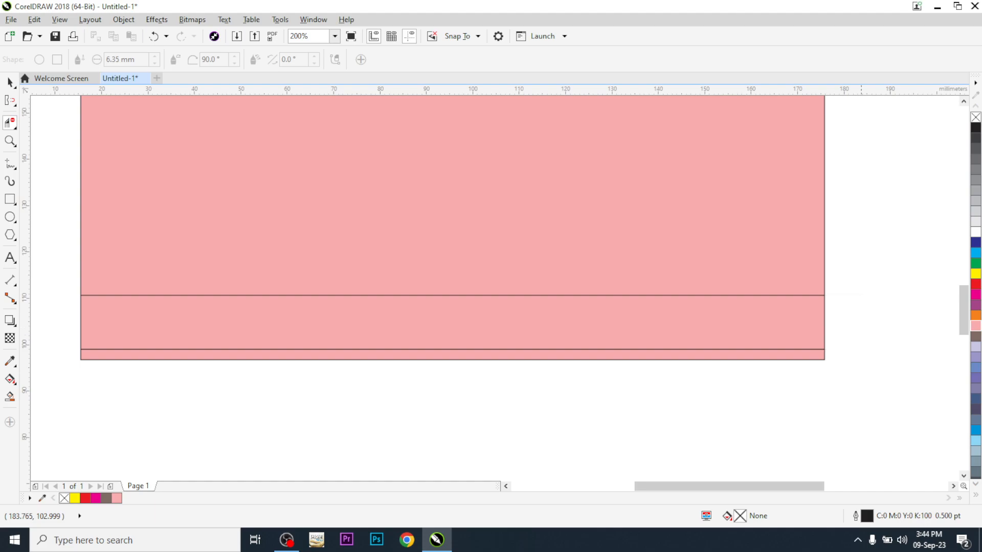
Shift the pink rectangle slightly down and move the strip's two remaining lines off it to the empty area below
{"action": "left_click", "coordinate": [10, 82]}
{"action": "left_click_drag", "start_coordinate": [335, 298], "coordinate": [335, 329]}
{"action": "left_click", "coordinate": [387, 322]}
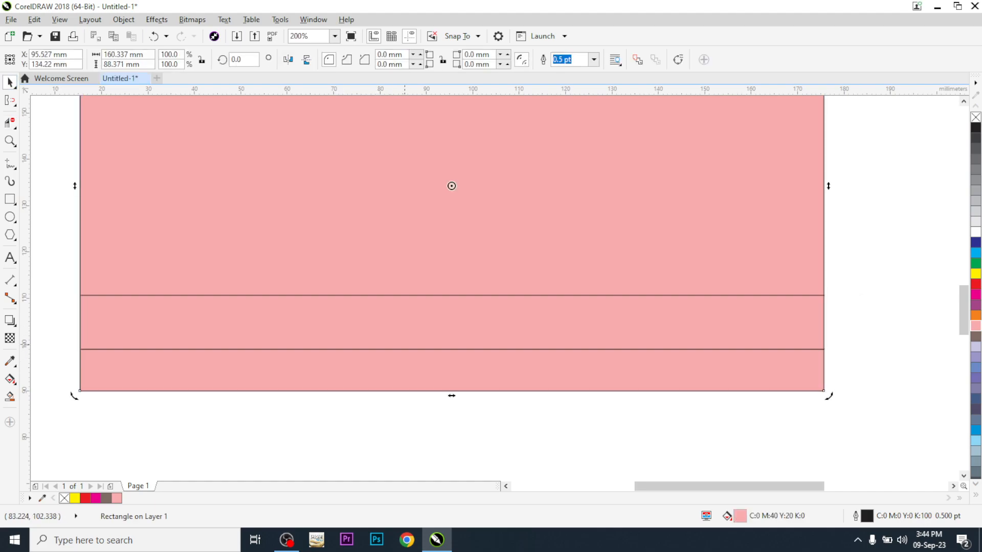
{"action": "left_click", "coordinate": [409, 350]}
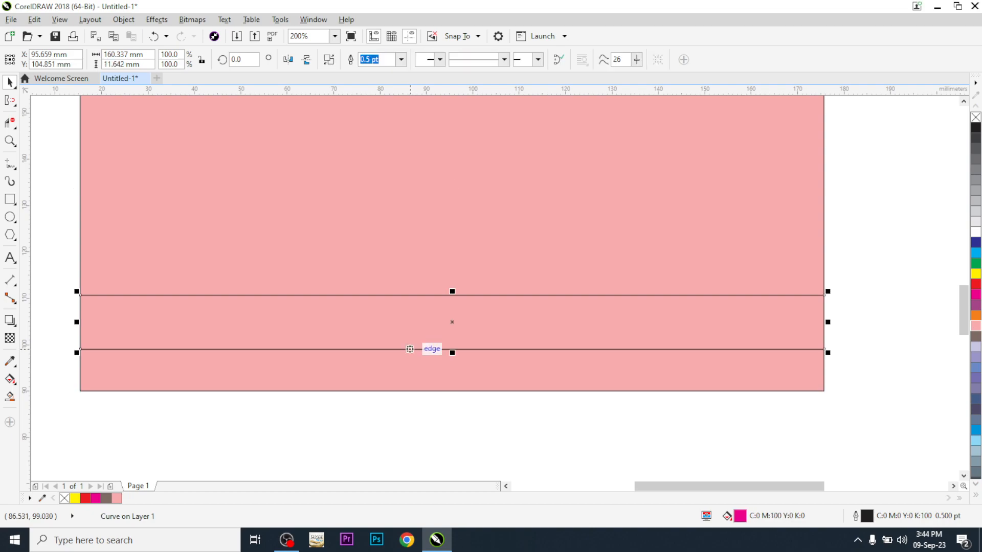
{"action": "left_click_drag", "start_coordinate": [451, 322], "coordinate": [623, 418]}
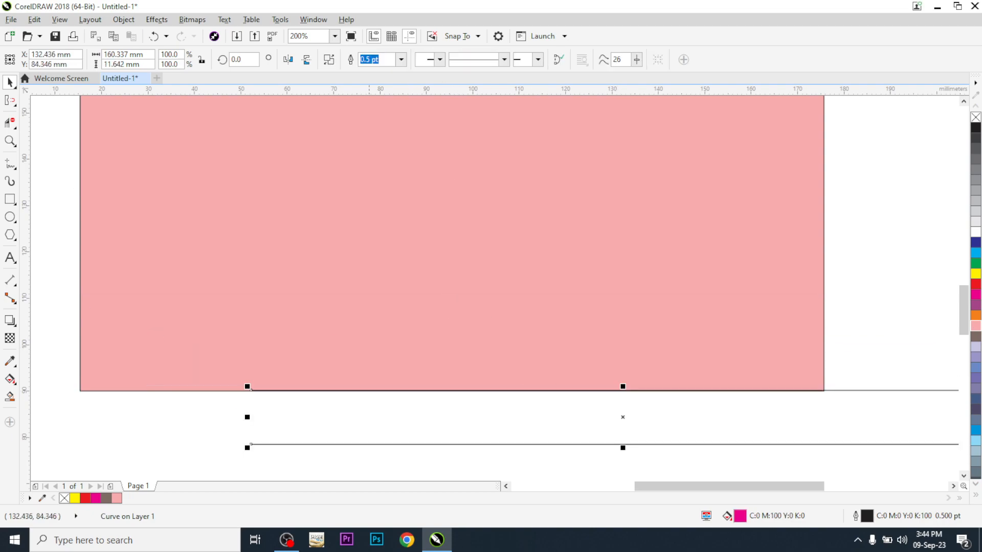
{"action": "scroll", "coordinate": [338, 350], "scroll_direction": "down", "scroll_amount": 1}
{"action": "left_click_drag", "start_coordinate": [479, 383], "coordinate": [364, 418]}
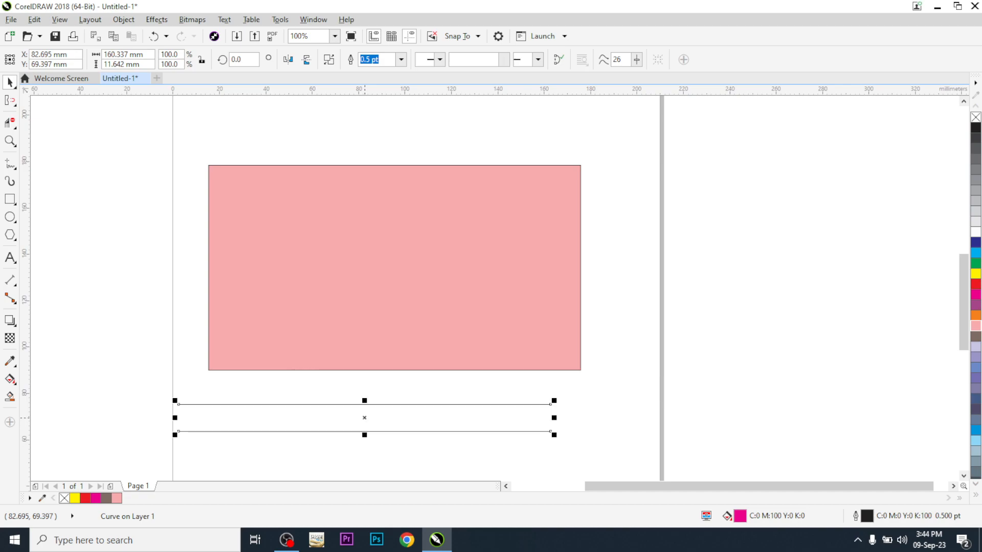
Delete the pink rectangle and the strip's remaining lines from the page
{"action": "left_click_drag", "start_coordinate": [83, 140], "coordinate": [642, 443]}
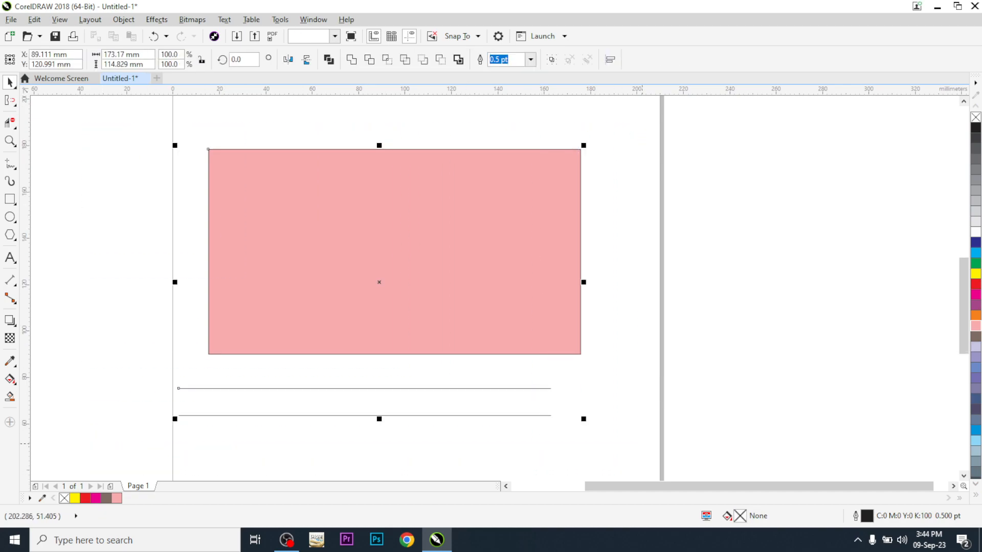
{"action": "key", "text": "Delete"}
{"action": "left_click", "coordinate": [14, 127]}
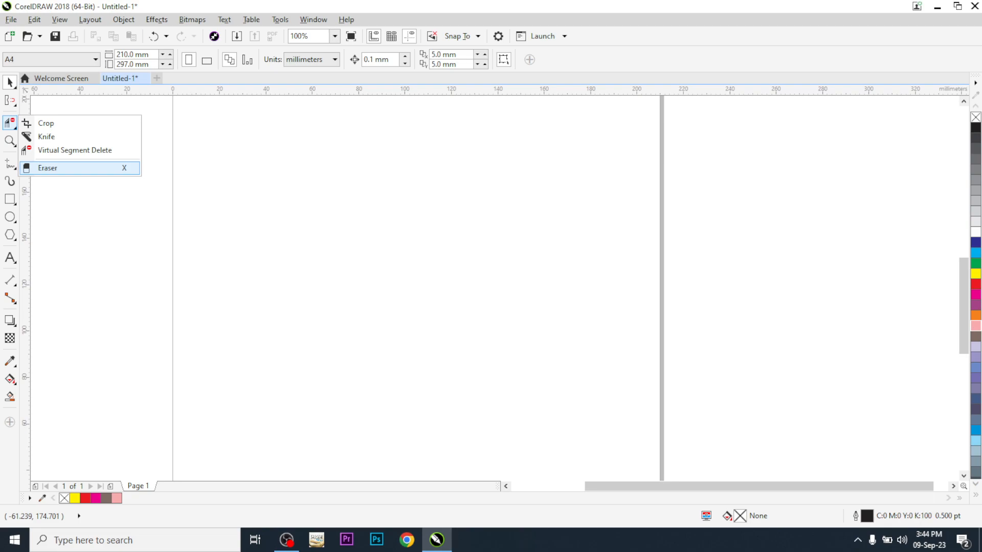
Draw a rectangle about 93 × 73 mm and fill it with yellow
{"action": "left_click", "coordinate": [10, 200]}
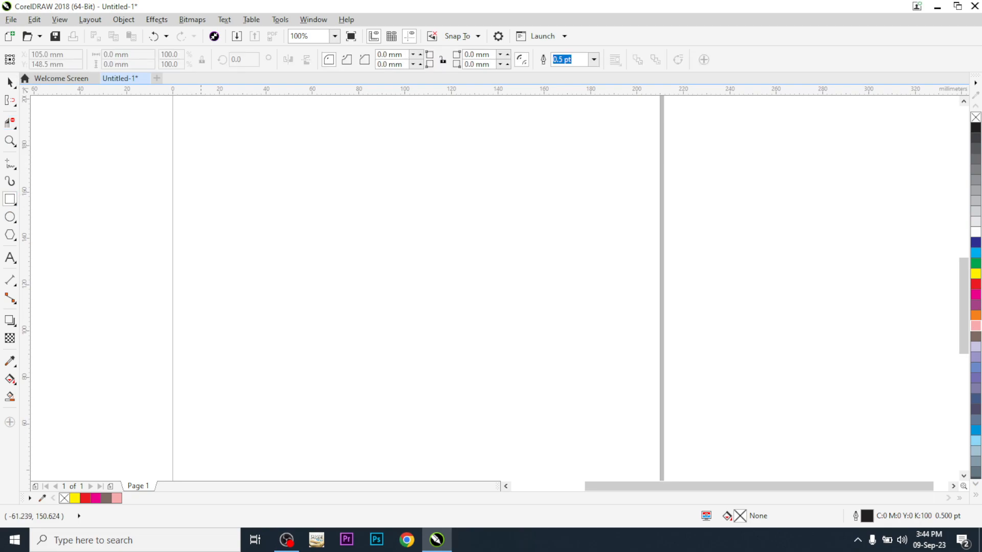
{"action": "left_click_drag", "start_coordinate": [201, 170], "coordinate": [417, 338]}
{"action": "key", "text": "space"}
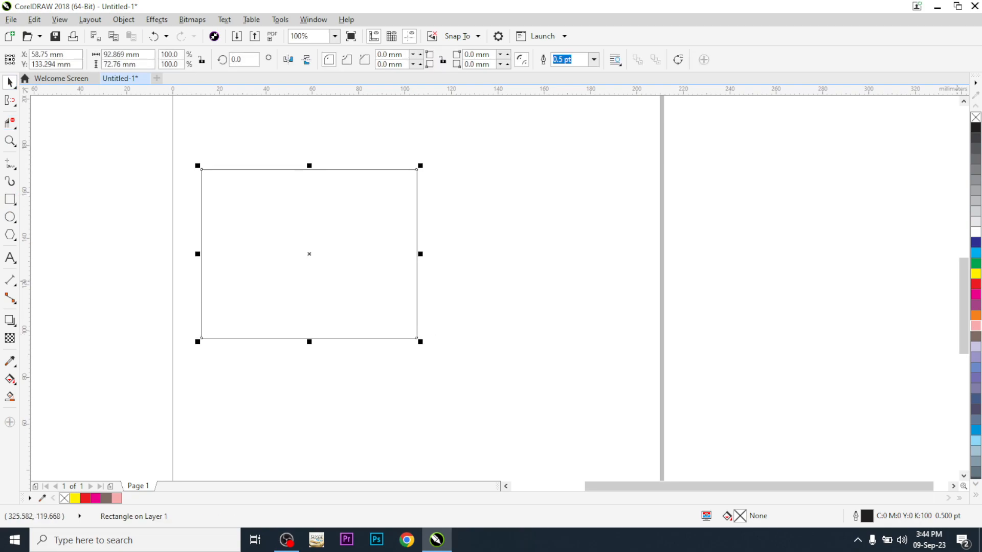
{"action": "left_click", "coordinate": [976, 273]}
Erase four strokes through the yellow rectangle with the round 6.35 mm Eraser, from the upper-left corner across to the right side
{"action": "left_click", "coordinate": [12, 124]}
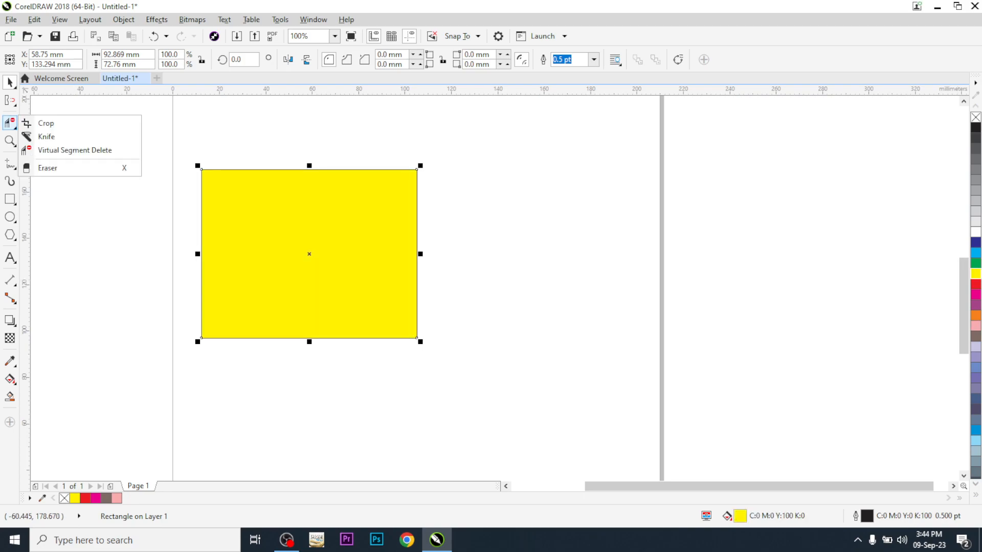
{"action": "left_click", "coordinate": [46, 167]}
{"action": "left_click_drag", "start_coordinate": [233, 160], "coordinate": [186, 217]}
{"action": "left_click_drag", "start_coordinate": [278, 160], "coordinate": [197, 352]}
{"action": "left_click_drag", "start_coordinate": [344, 143], "coordinate": [318, 389]}
{"action": "left_click_drag", "start_coordinate": [386, 160], "coordinate": [385, 363]}
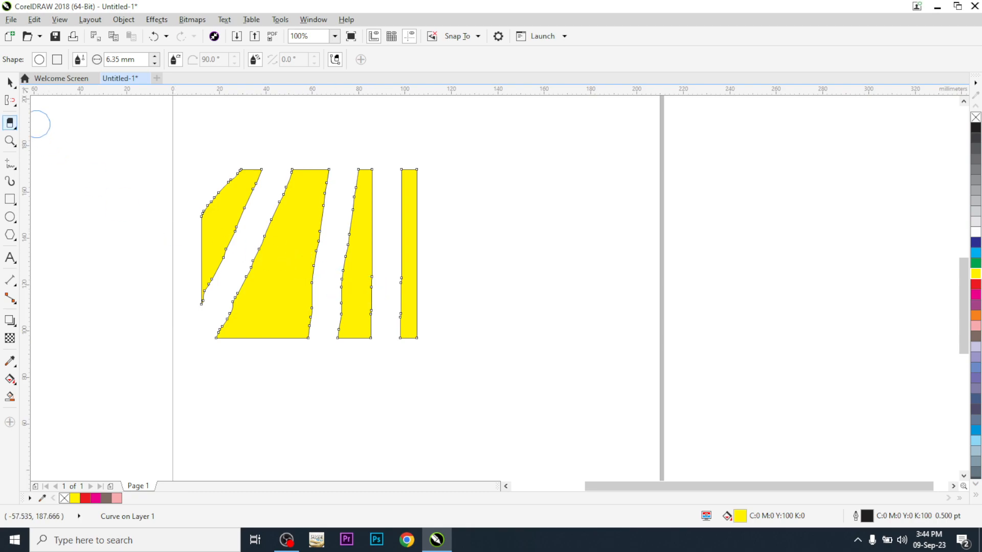
Cut the wide yellow piece along a slanted straight line from below its bottom edge to above its top edge with the Knife
{"action": "left_click", "coordinate": [9, 122]}
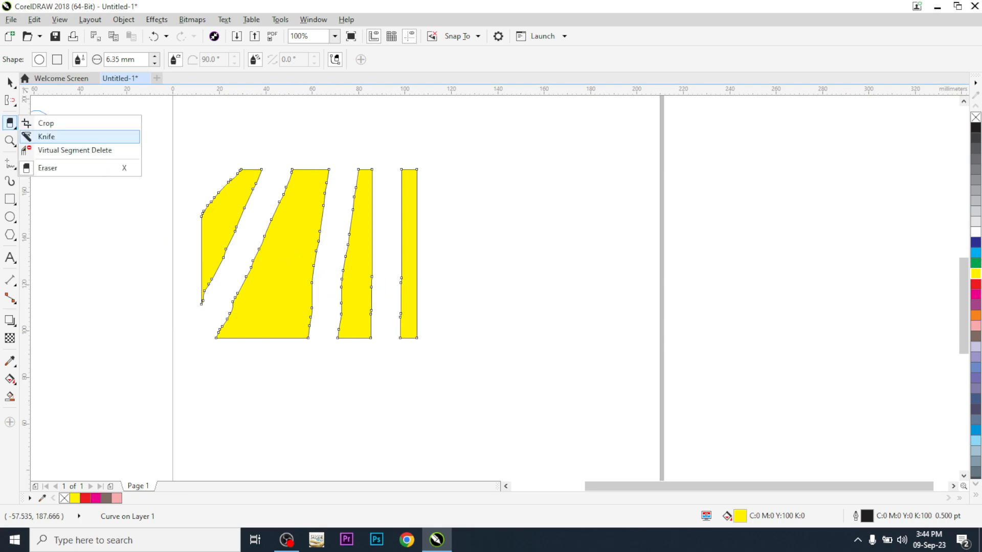
{"action": "left_click", "coordinate": [46, 137]}
{"action": "left_click", "coordinate": [249, 350]}
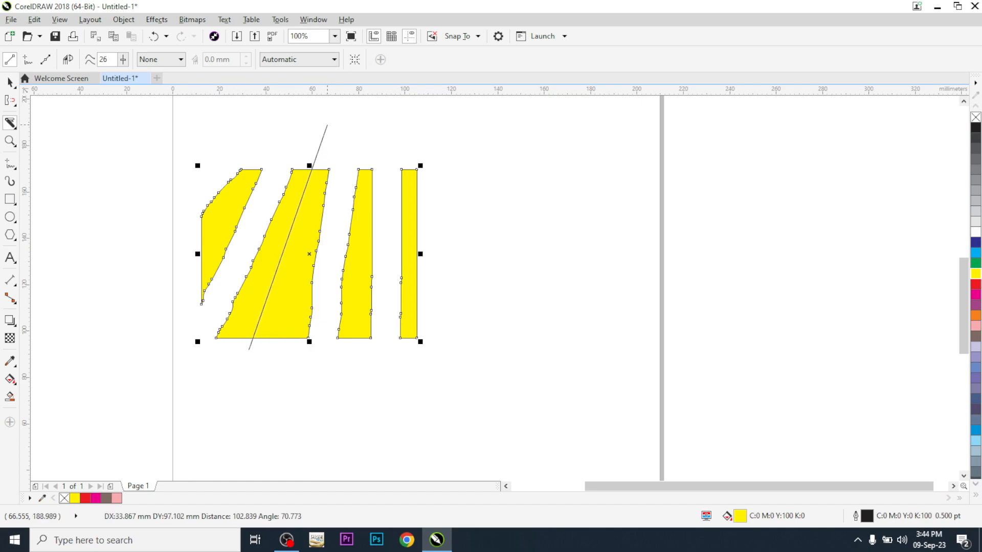
{"action": "left_click", "coordinate": [328, 124]}
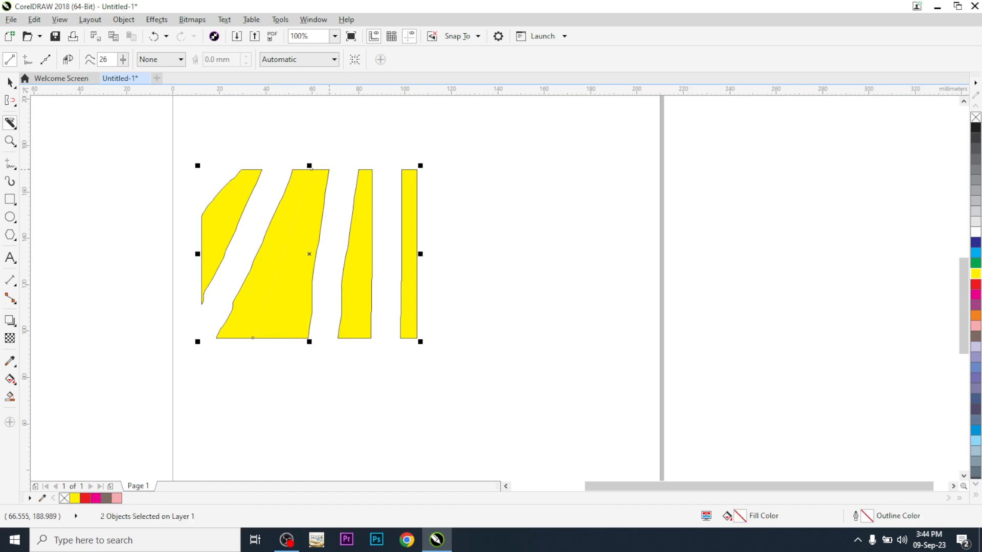
Erase a curved stroke from the leftmost yellow piece and an arch from the bottom of the knife-cut piece with the round Eraser
{"action": "left_click", "coordinate": [12, 124]}
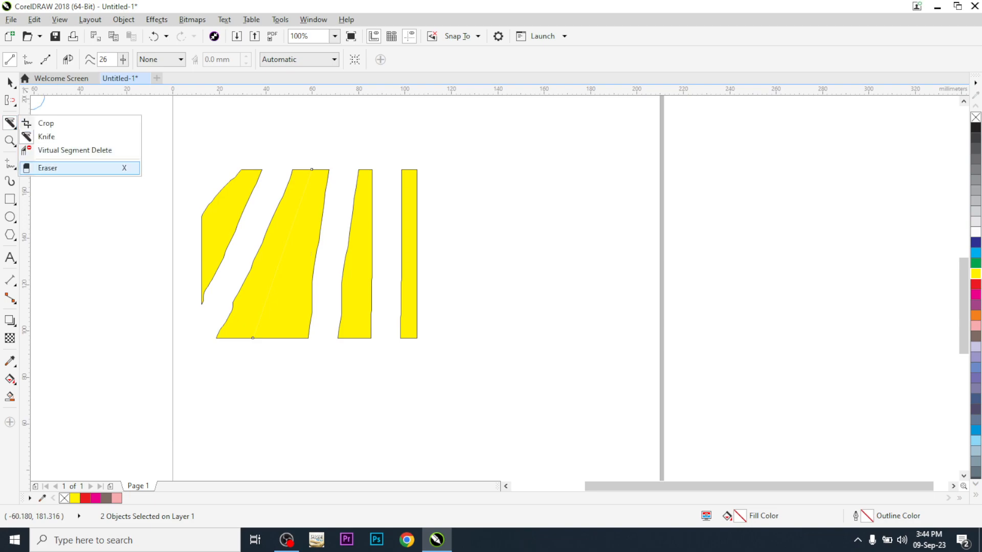
{"action": "left_click", "coordinate": [41, 167]}
{"action": "mouse_move", "coordinate": [211, 173]}
{"action": "left_mouse_down"}
{"action": "mouse_move", "coordinate": [224, 218]}
{"action": "mouse_move", "coordinate": [184, 245]}
{"action": "left_mouse_up"}
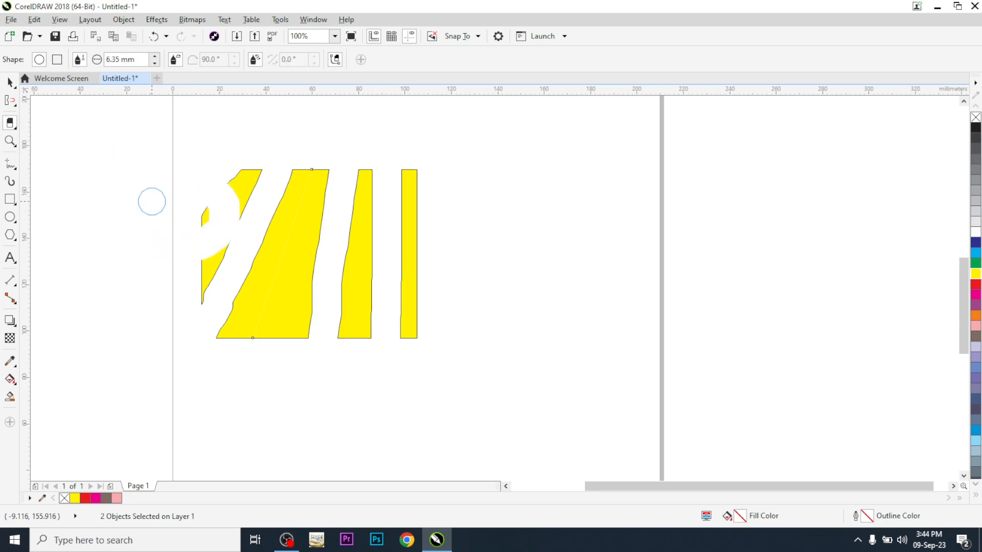
{"action": "mouse_move", "coordinate": [256, 351]}
{"action": "left_mouse_down"}
{"action": "mouse_move", "coordinate": [249, 316]}
{"action": "mouse_move", "coordinate": [273, 318]}
{"action": "mouse_move", "coordinate": [283, 355]}
{"action": "left_mouse_up"}
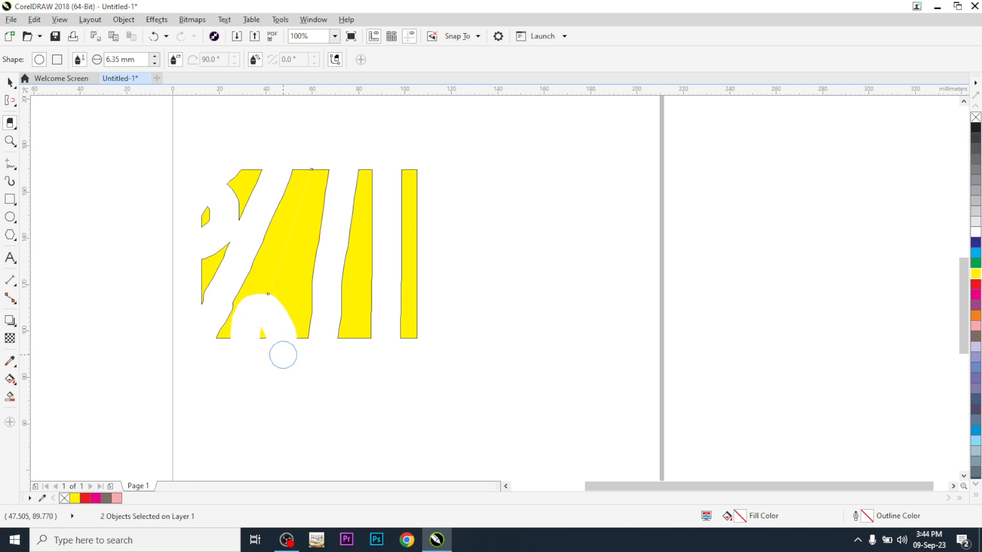
Erase a square spot from each of the two middle yellow pieces with a square Eraser nib, and delete all the pieces
{"action": "left_click", "coordinate": [11, 82]}
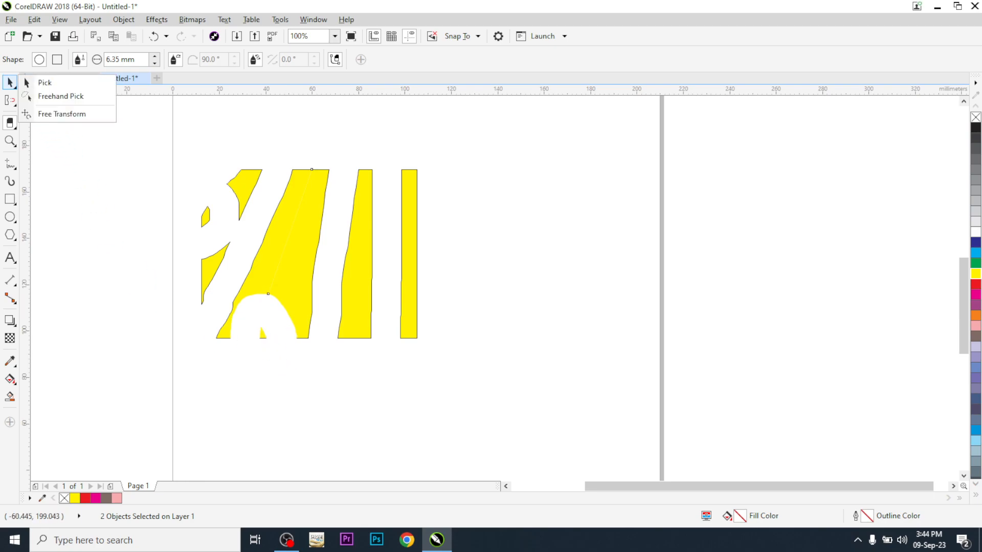
{"action": "left_click", "coordinate": [57, 59]}
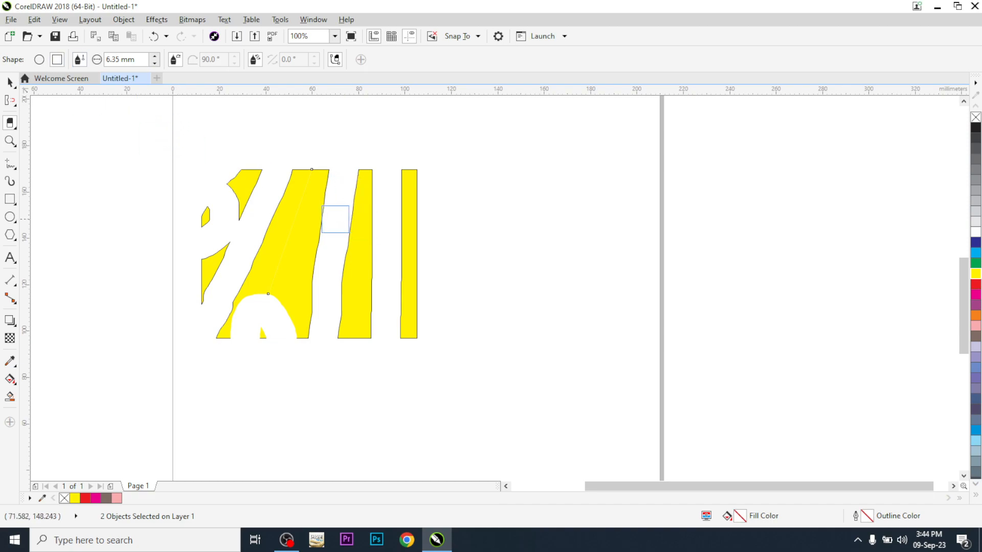
{"action": "left_click", "coordinate": [296, 232]}
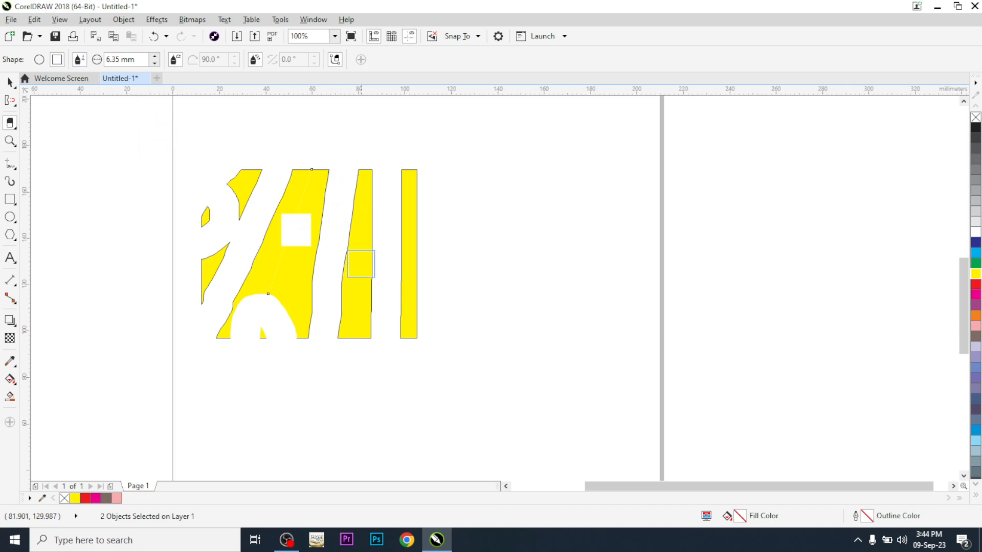
{"action": "left_click_drag", "start_coordinate": [359, 262], "coordinate": [357, 275]}
{"action": "left_click", "coordinate": [9, 82]}
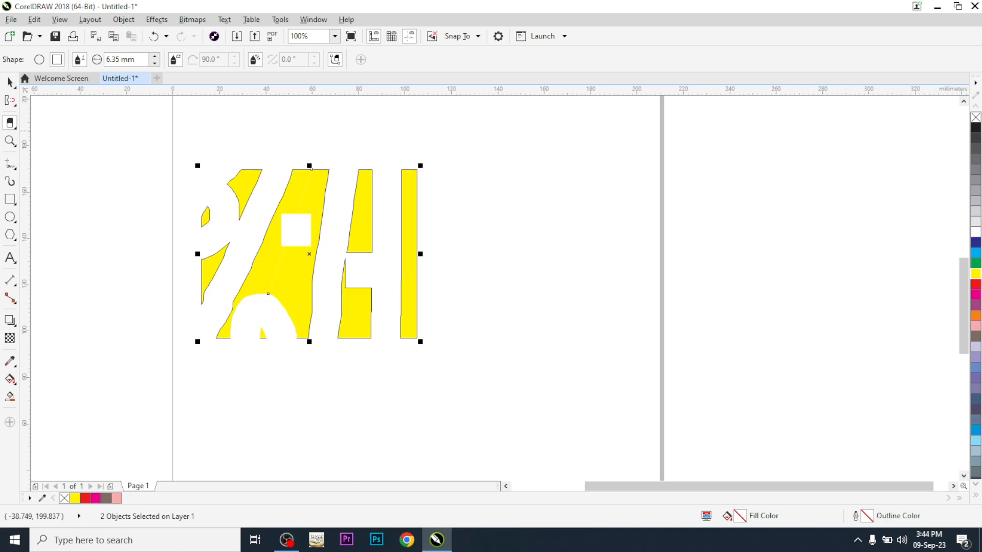
{"action": "key", "text": "Delete"}
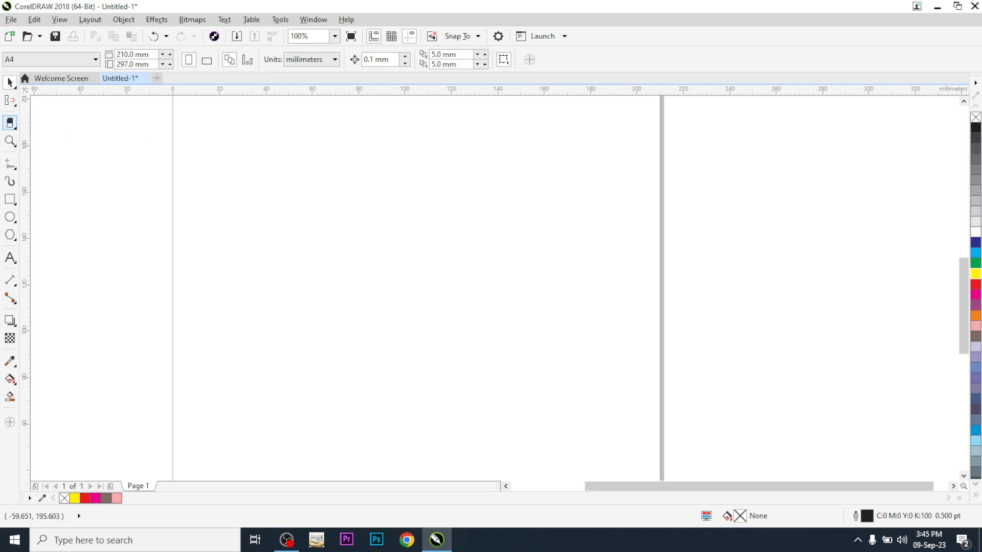
{"action": "left_click", "coordinate": [15, 128]}
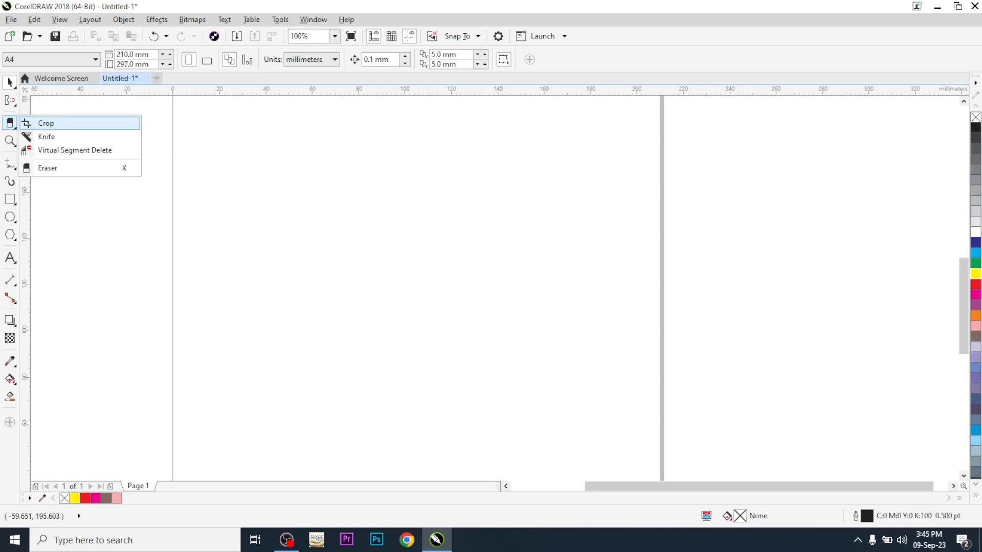
{"action": "left_click", "coordinate": [44, 123]}
{"action": "left_click", "coordinate": [15, 105]}
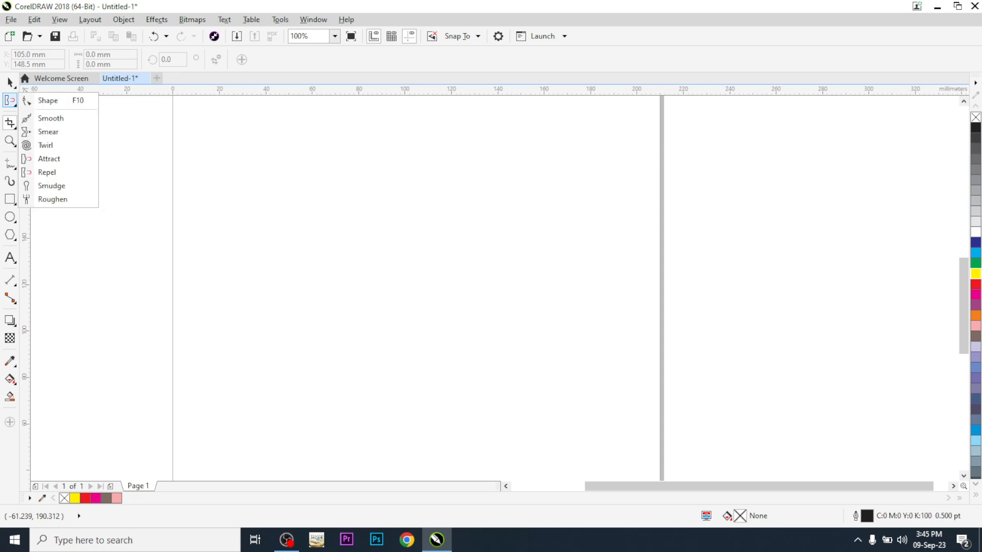
{"action": "left_click", "coordinate": [43, 98]}
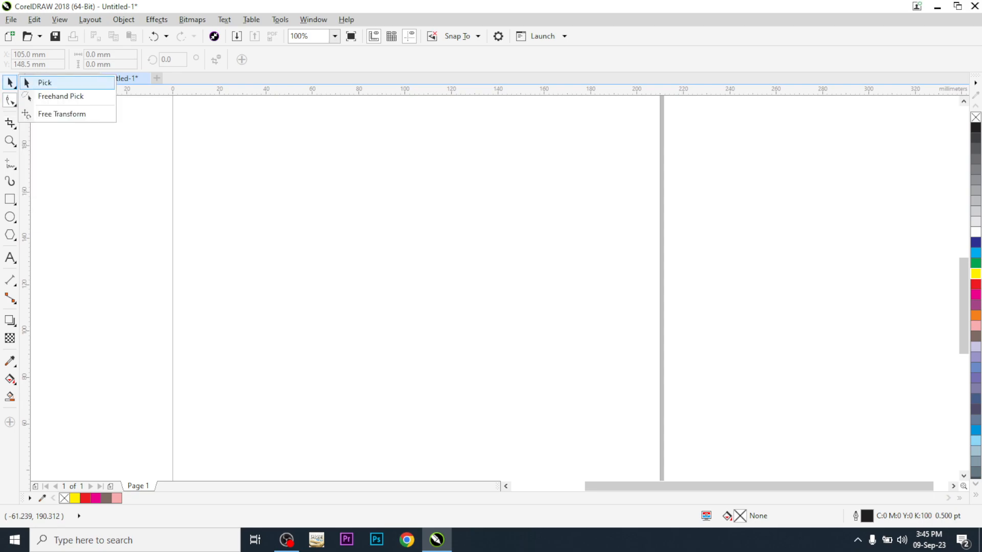
{"action": "left_click", "coordinate": [44, 83]}
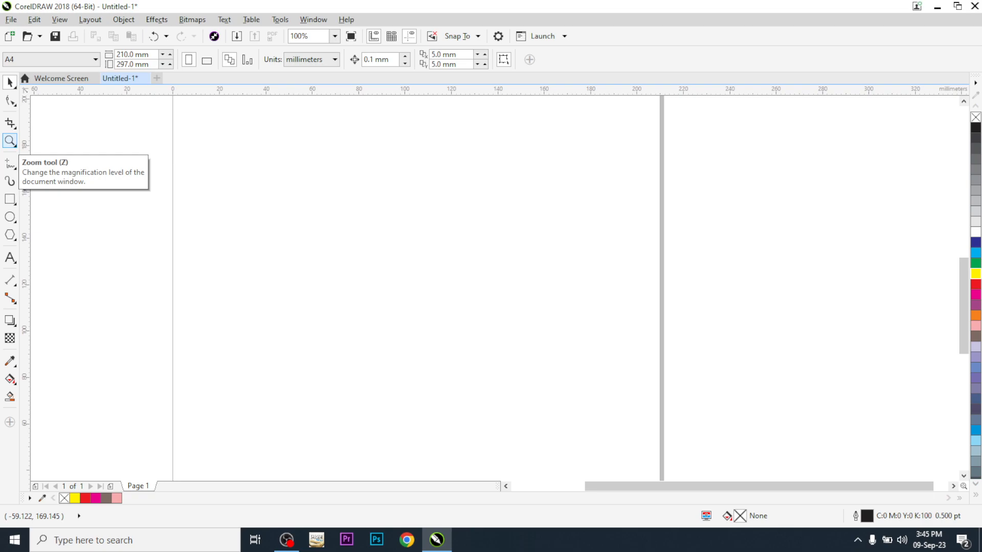
{"action": "left_click", "coordinate": [13, 143]}
{"action": "left_click", "coordinate": [67, 204]}
Draw four separate unfilled rectangles on the page, two above and two below, with the lower-right one about 42 × 32 mm
{"action": "left_click", "coordinate": [10, 200]}
{"action": "left_click_drag", "start_coordinate": [295, 183], "coordinate": [408, 285]}
{"action": "left_click_drag", "start_coordinate": [447, 212], "coordinate": [536, 306]}
{"action": "left_click_drag", "start_coordinate": [347, 328], "coordinate": [481, 416]}
{"action": "left_click_drag", "start_coordinate": [511, 339], "coordinate": [608, 414]}
{"action": "left_click", "coordinate": [9, 82]}
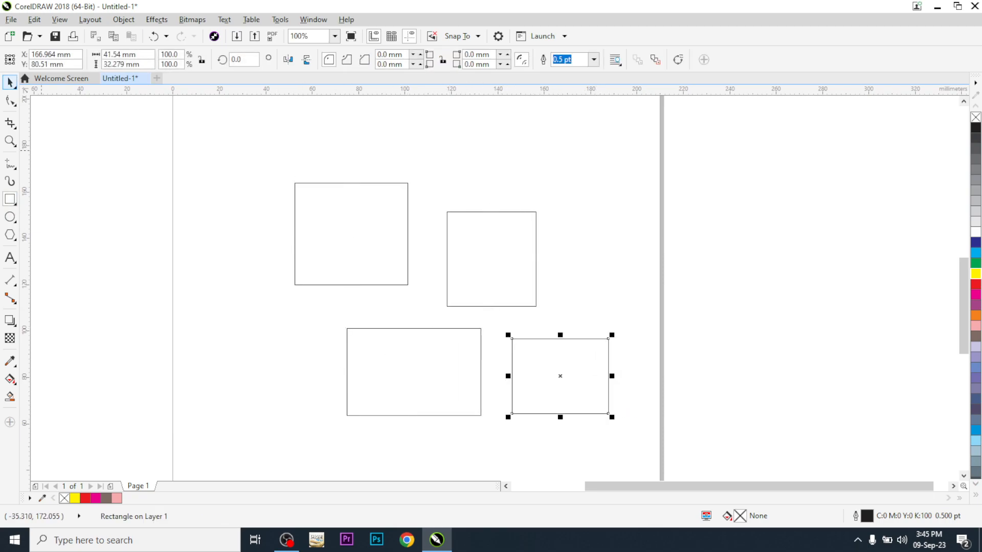
Draw two more unfilled rectangles overlapping the existing ones, one in the middle and one at the right about 31 × 39 mm
{"action": "left_click", "coordinate": [10, 200]}
{"action": "left_click", "coordinate": [54, 199]}
{"action": "left_click_drag", "start_coordinate": [393, 265], "coordinate": [464, 344]}
{"action": "left_click_drag", "start_coordinate": [503, 289], "coordinate": [577, 384]}
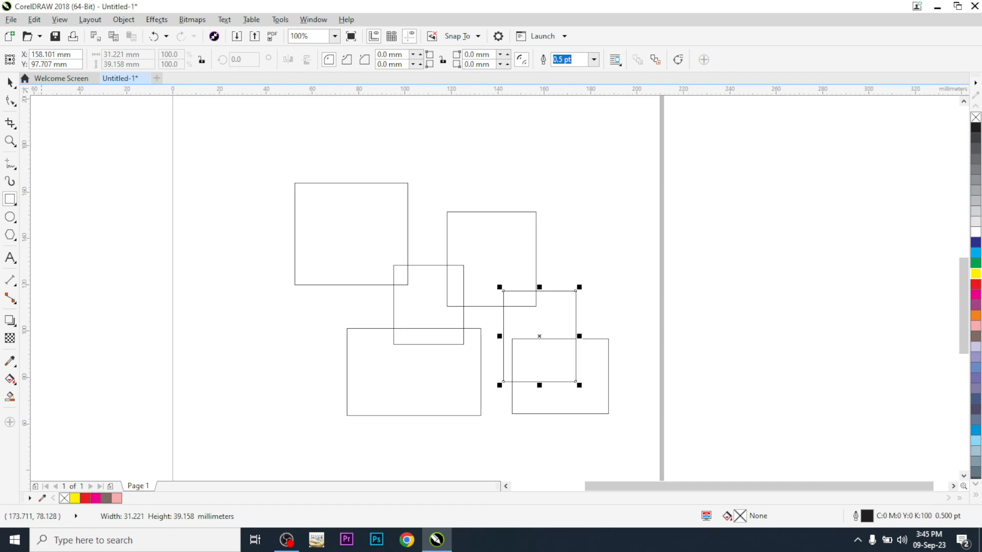
Activate the Zoom tool and set the zoom level to 300%
{"action": "key", "text": "z"}
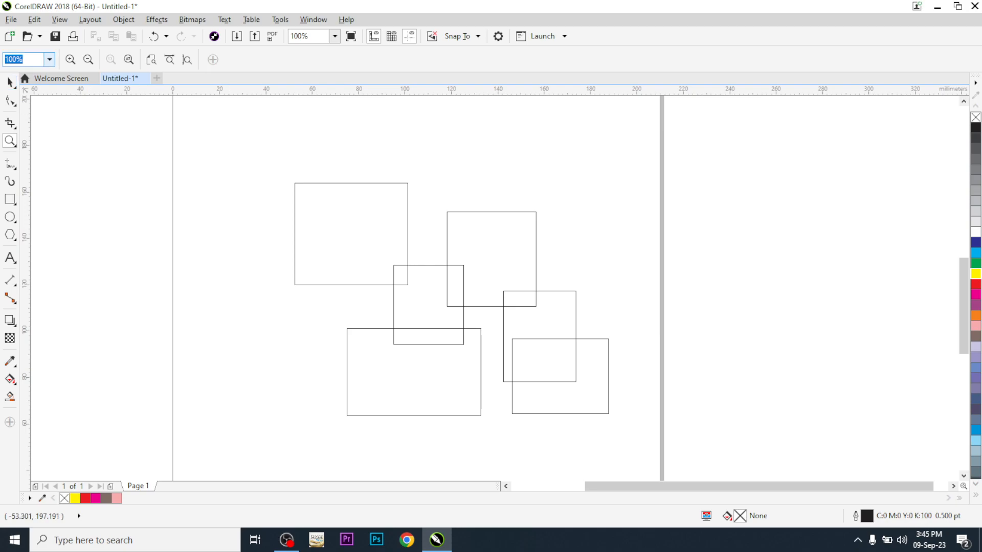
{"action": "right_click", "coordinate": [353, 210]}
{"action": "scroll", "coordinate": [349, 202], "scroll_direction": "down", "scroll_amount": 1}
{"action": "scroll", "coordinate": [348, 201], "scroll_direction": "up", "scroll_amount": 2}
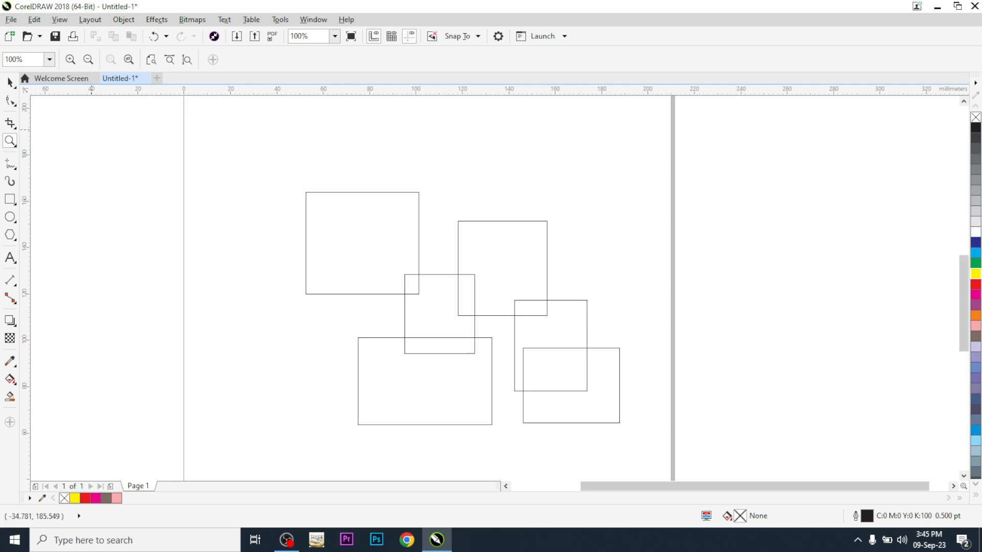
{"action": "left_click_drag", "start_coordinate": [24, 60], "coordinate": [4, 60]}
{"action": "type", "text": "300"}
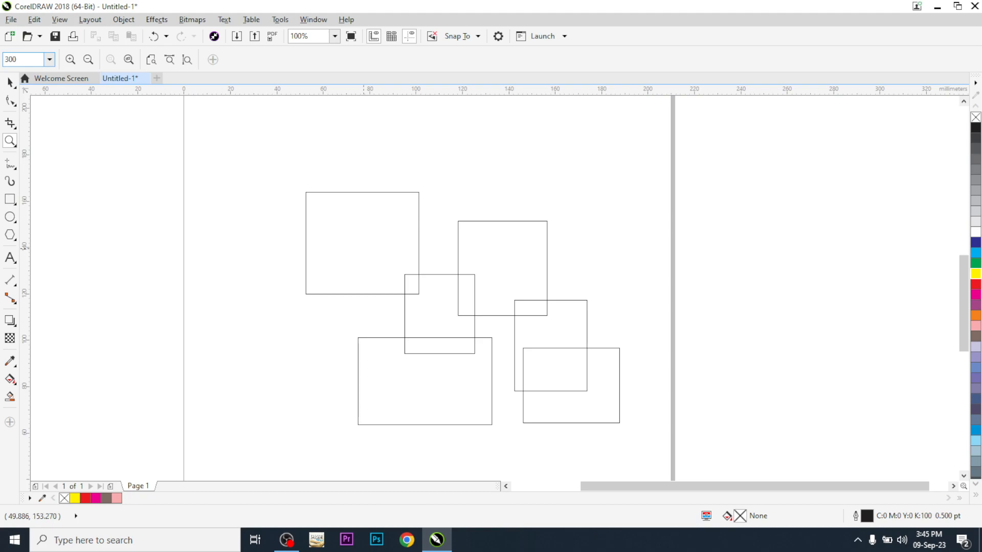
{"action": "key", "text": "Return"}
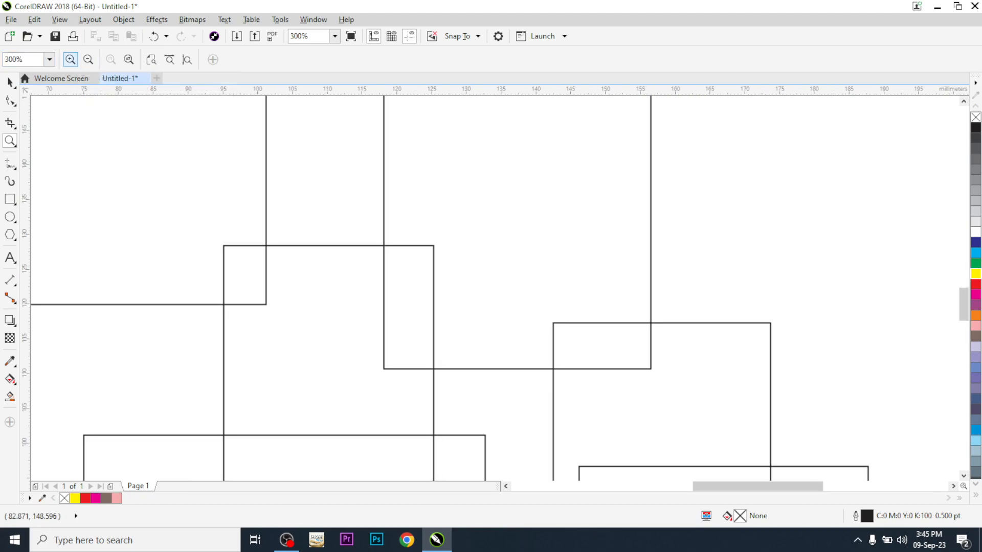
Zoom in on the drawing step by step up to 4800% and zoom back out in the same steps
{"action": "left_click", "coordinate": [70, 59]}
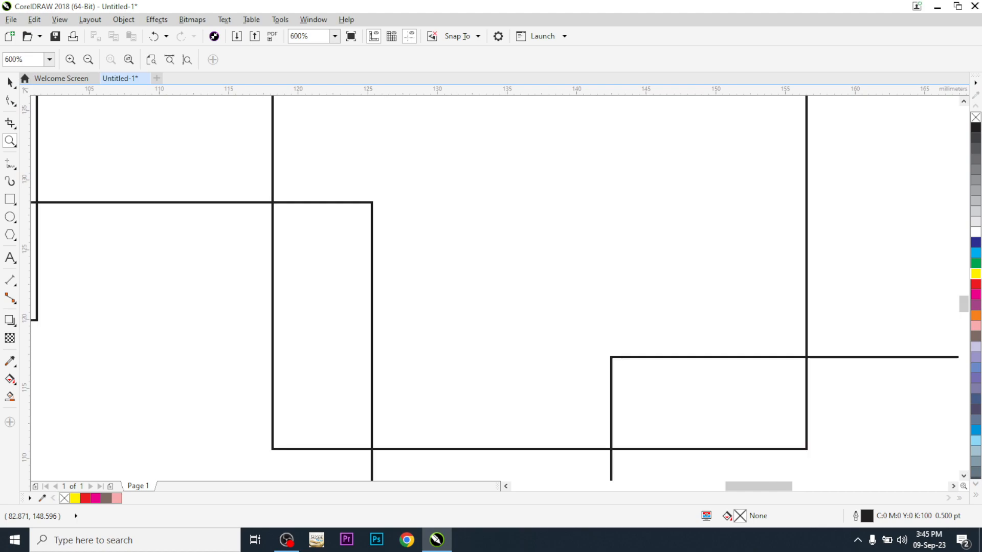
{"action": "left_click", "coordinate": [70, 60]}
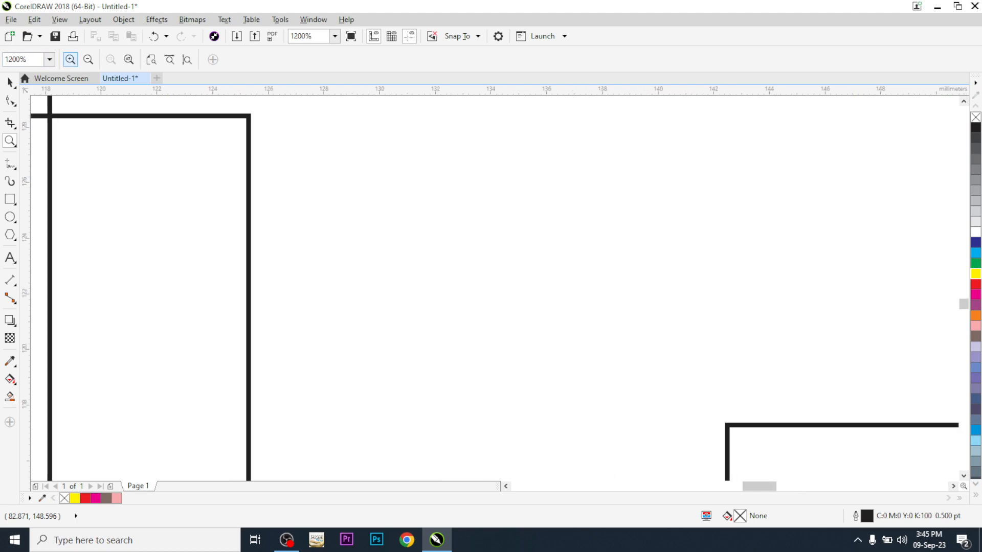
{"action": "left_click", "coordinate": [70, 59]}
{"action": "left_click", "coordinate": [70, 59]}
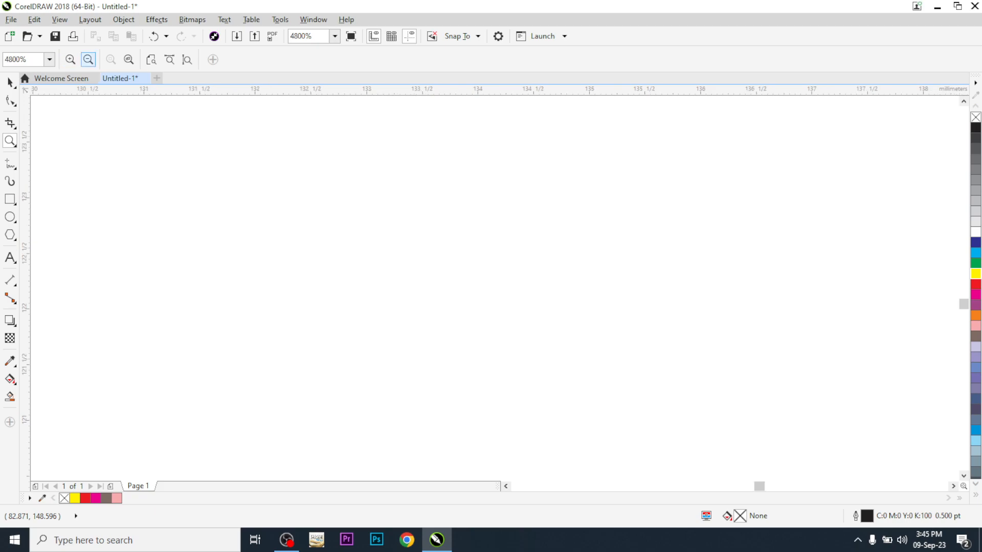
{"action": "left_click", "coordinate": [88, 59]}
{"action": "left_click", "coordinate": [88, 59]}
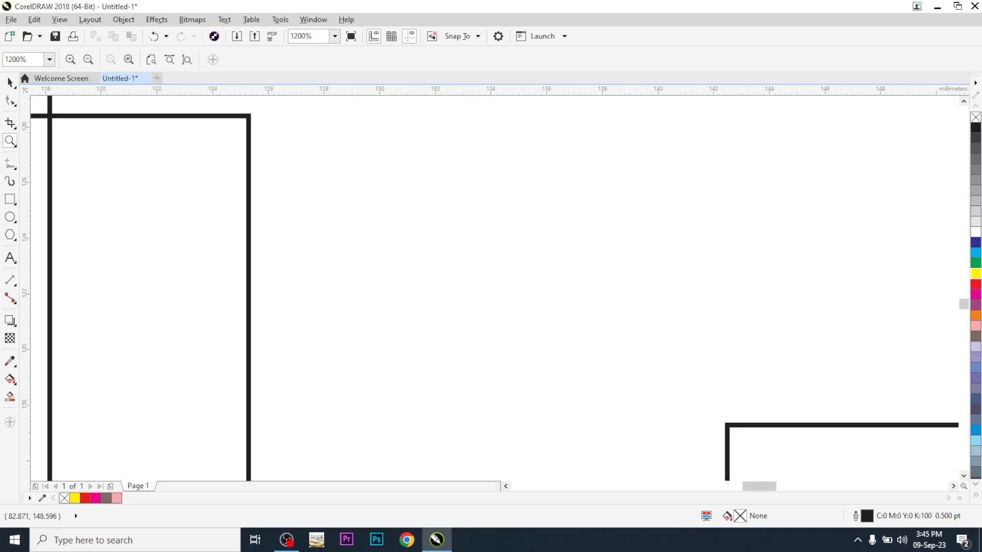
{"action": "left_click", "coordinate": [88, 59]}
{"action": "left_click", "coordinate": [88, 59]}
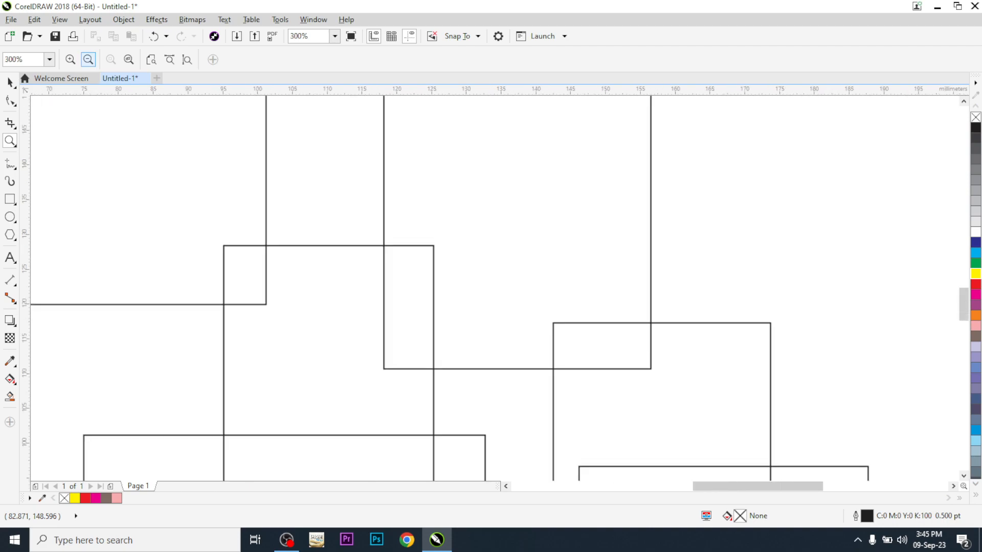
{"action": "left_click", "coordinate": [88, 59]}
Magnify the area beside the upper-left rectangle to 300%, and fit all the rectangles in view
{"action": "left_click", "coordinate": [117, 180]}
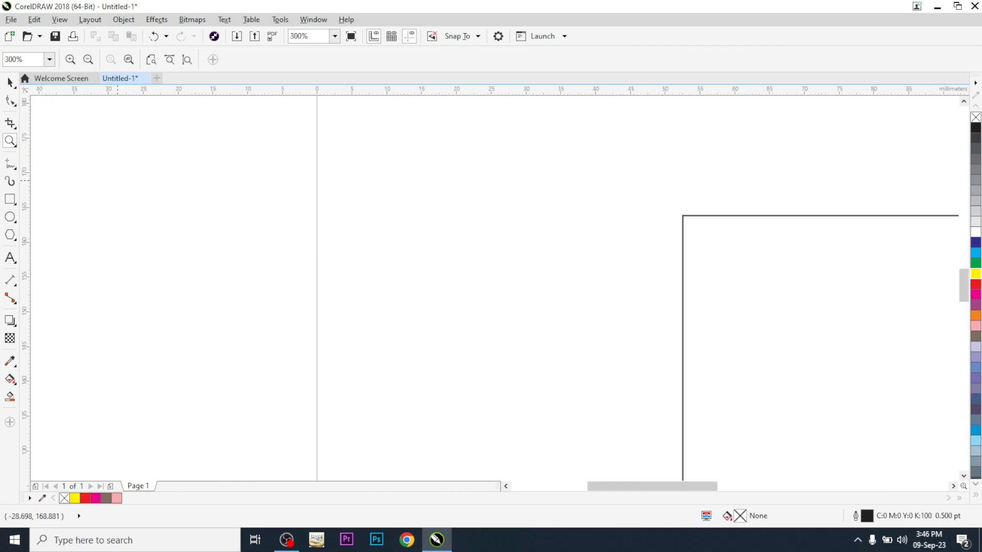
{"action": "left_click", "coordinate": [9, 81]}
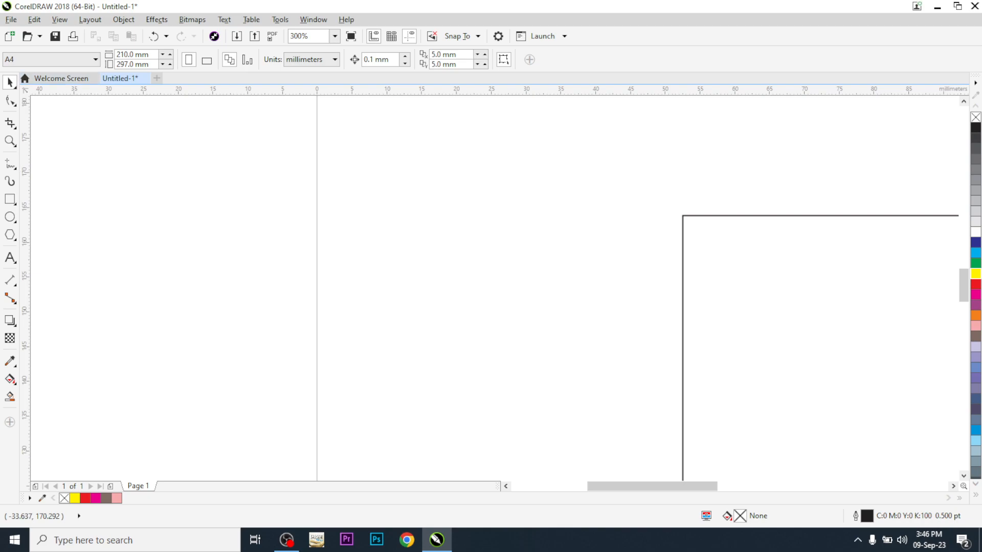
{"action": "scroll", "coordinate": [306, 208], "scroll_direction": "down", "scroll_amount": 1}
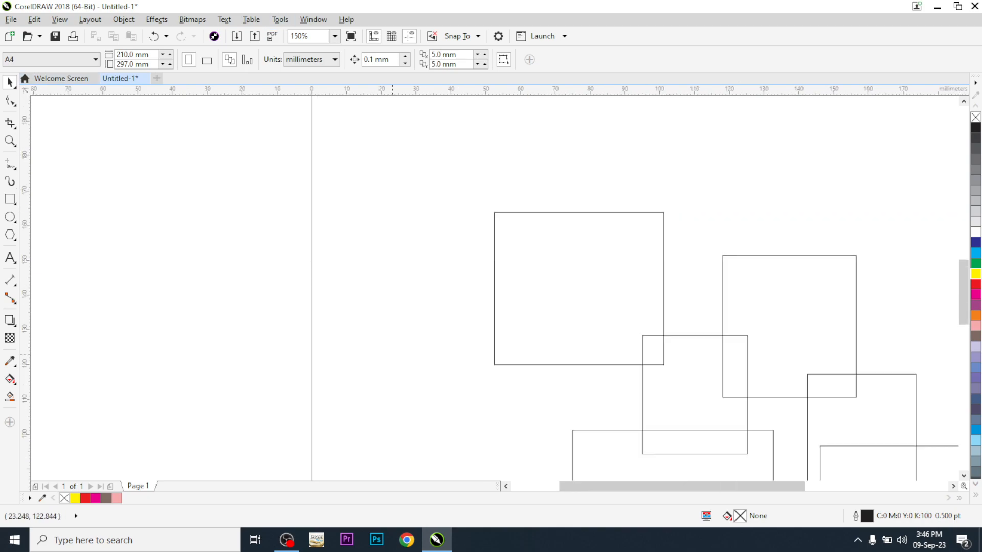
{"action": "key", "text": "F4"}
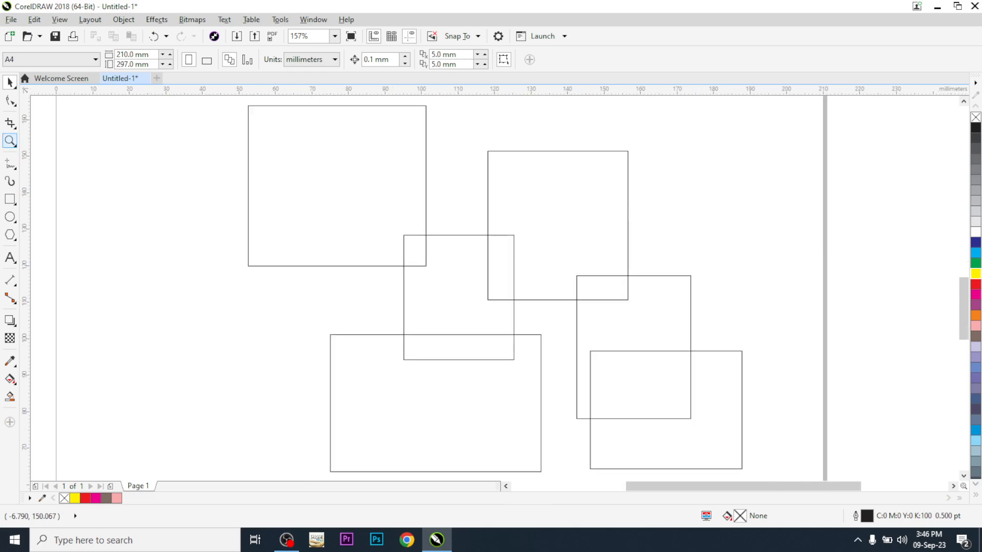
Magnify the upper-left rectangle with the Zoom tool and set the zoom level back to 100%
{"action": "left_click", "coordinate": [10, 141]}
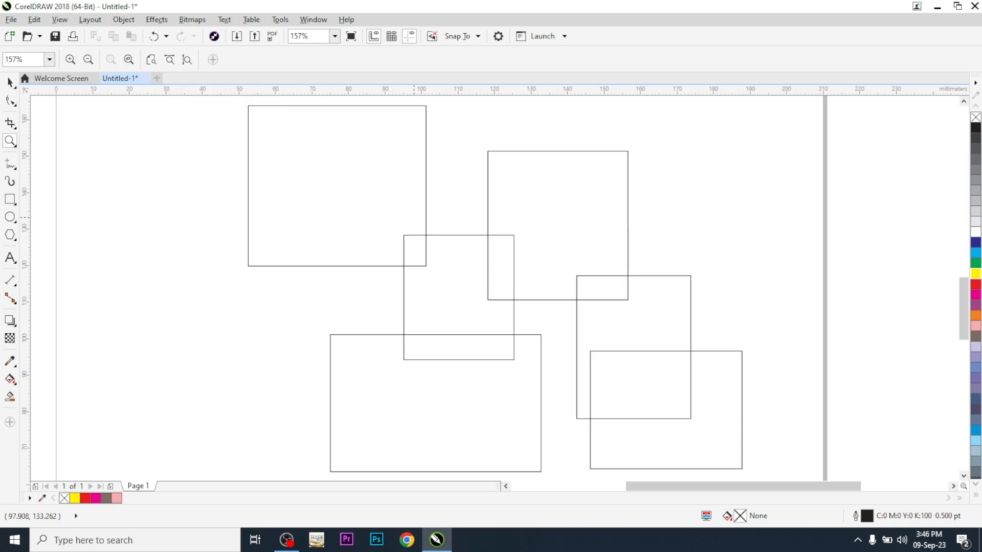
{"action": "left_click", "coordinate": [380, 214]}
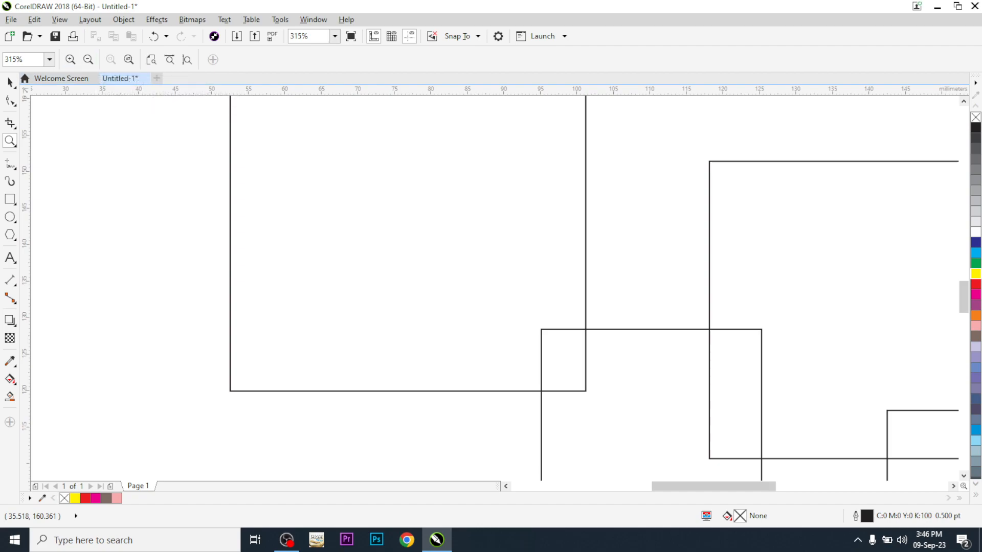
{"action": "key", "text": "shift+Home"}
{"action": "type", "text": "100"}
{"action": "key", "text": "Return"}
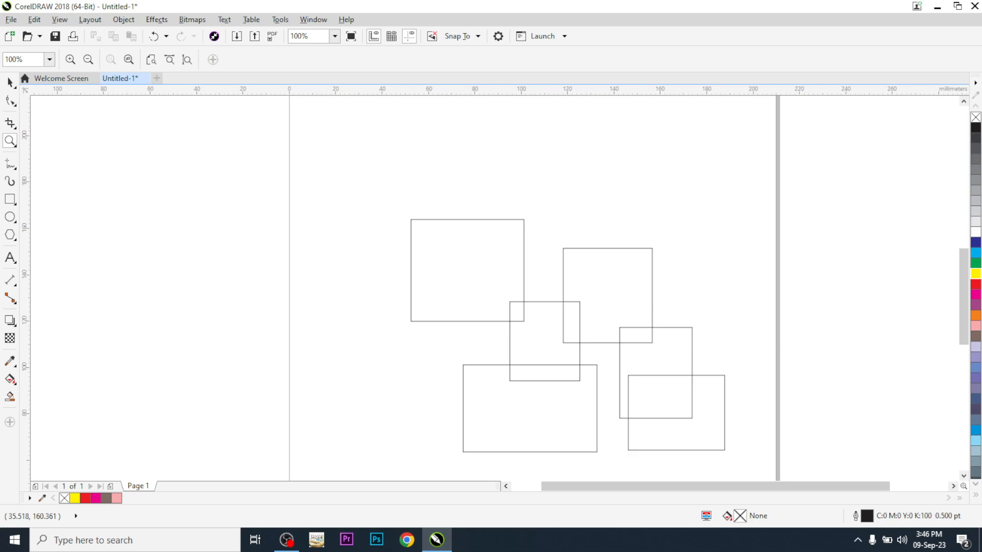
Move the lower-right rectangle far off the page, beyond its lower-right corner
{"action": "key", "text": "F4"}
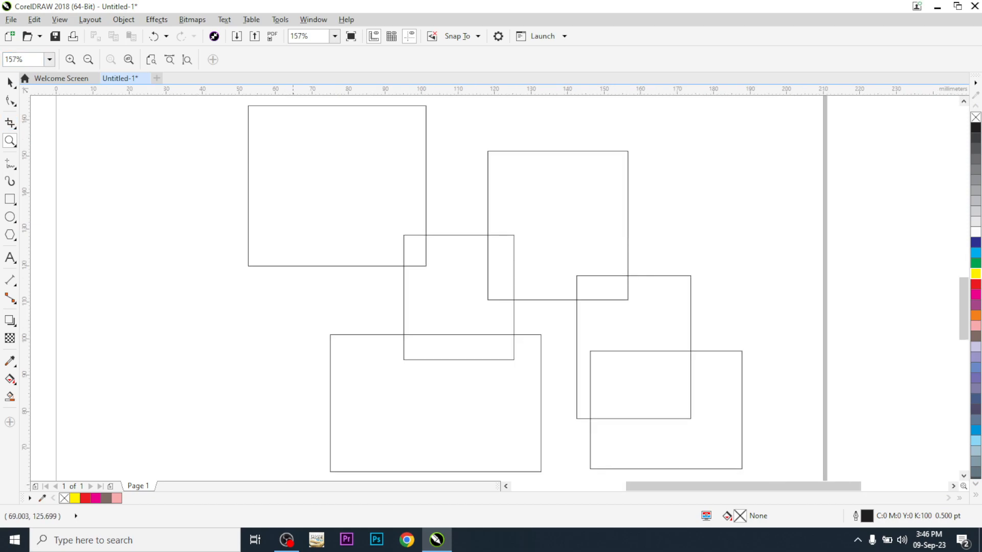
{"action": "left_click", "coordinate": [10, 82]}
{"action": "scroll", "coordinate": [439, 200], "scroll_direction": "down", "scroll_amount": 3}
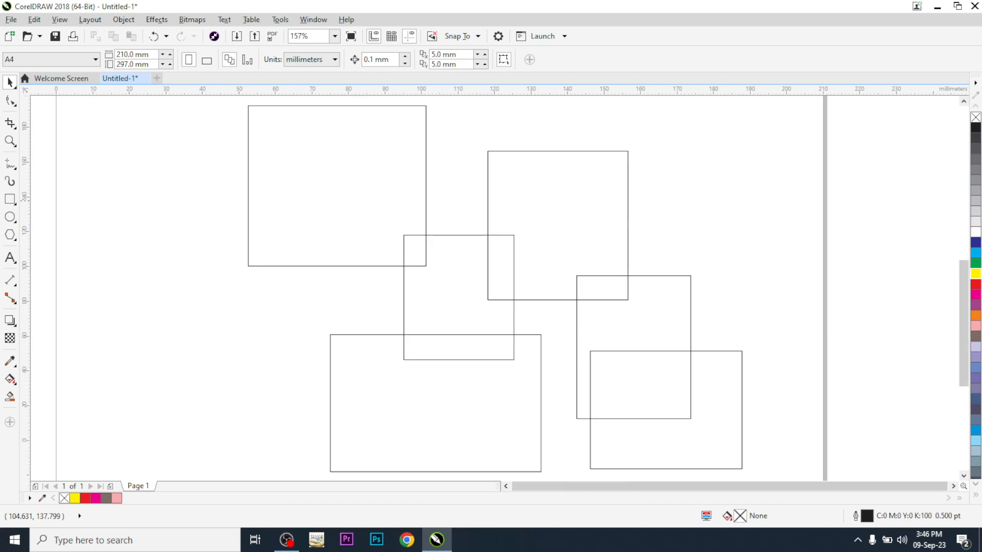
{"action": "left_click_drag", "start_coordinate": [498, 257], "coordinate": [774, 348]}
{"action": "left_click", "coordinate": [661, 351]}
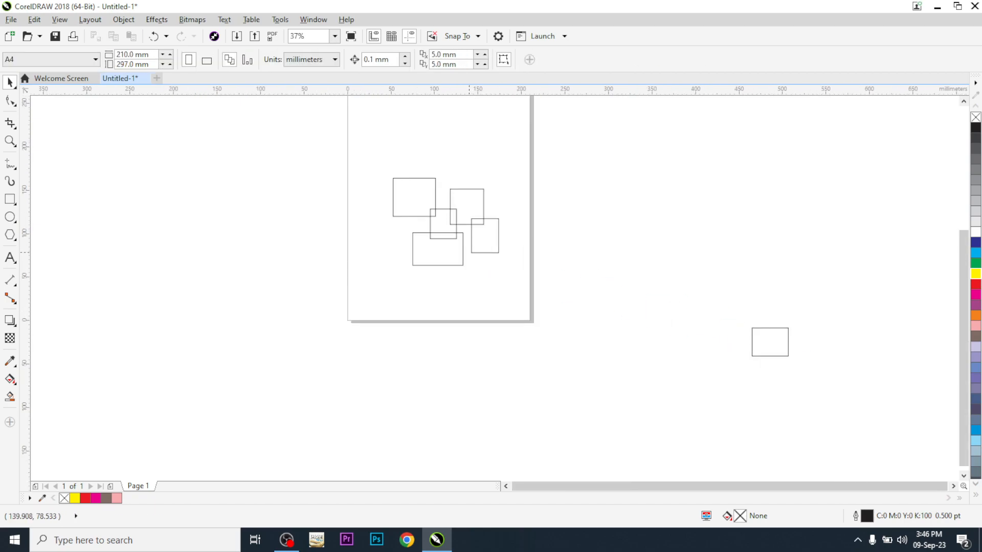
Move the off-page rectangle back onto the page so it overlaps the lower-right corner of the rightmost remaining rectangle
{"action": "scroll", "coordinate": [685, 248], "scroll_direction": "up", "scroll_amount": 2}
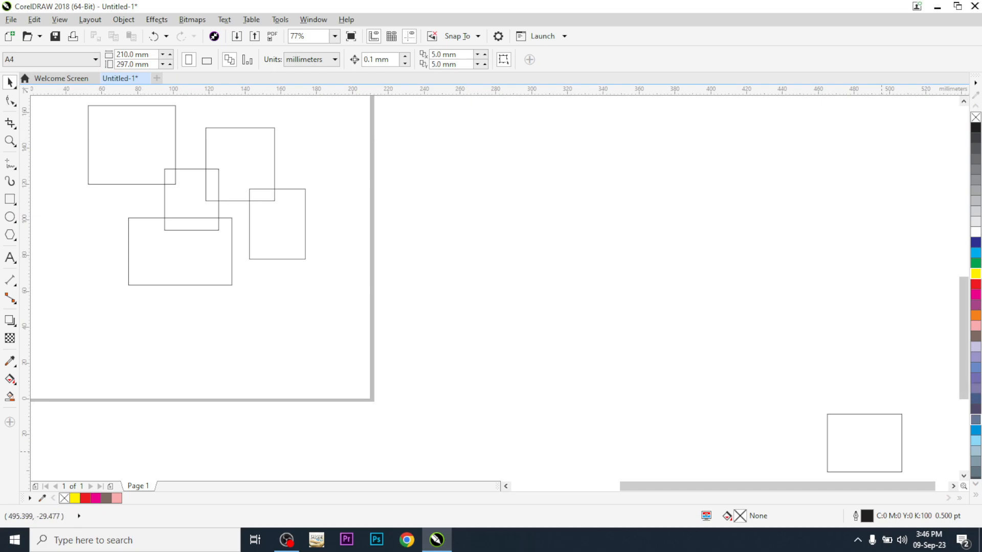
{"action": "left_click", "coordinate": [863, 442]}
{"action": "left_click_drag", "start_coordinate": [864, 443], "coordinate": [306, 279]}
{"action": "key", "text": "F4"}
{"action": "left_click", "coordinate": [682, 195]}
{"action": "scroll", "coordinate": [604, 220], "scroll_direction": "down", "scroll_amount": 1}
{"action": "scroll", "coordinate": [534, 227], "scroll_direction": "up", "scroll_amount": 1}
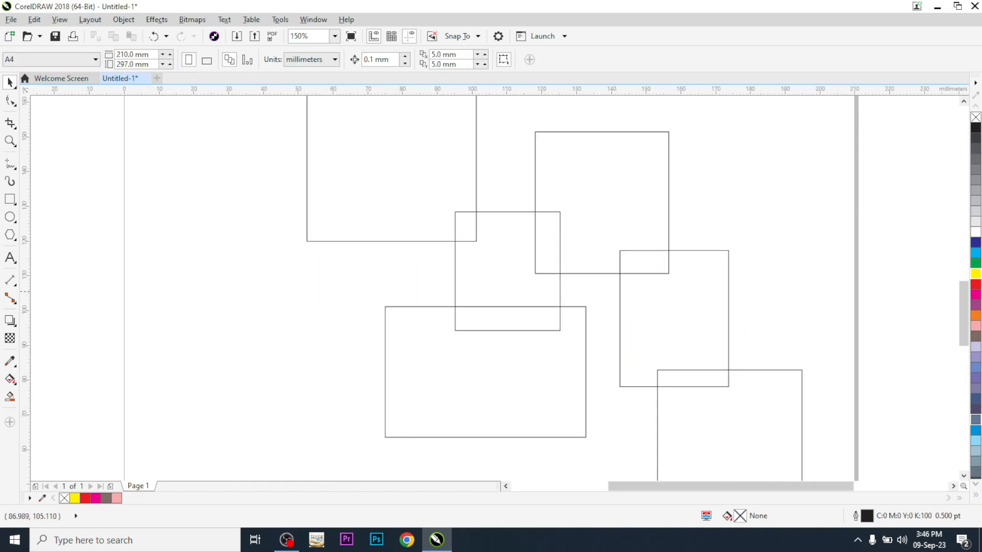
{"action": "scroll", "coordinate": [282, 253], "scroll_direction": "down", "scroll_amount": 1}
{"action": "left_click", "coordinate": [10, 141]}
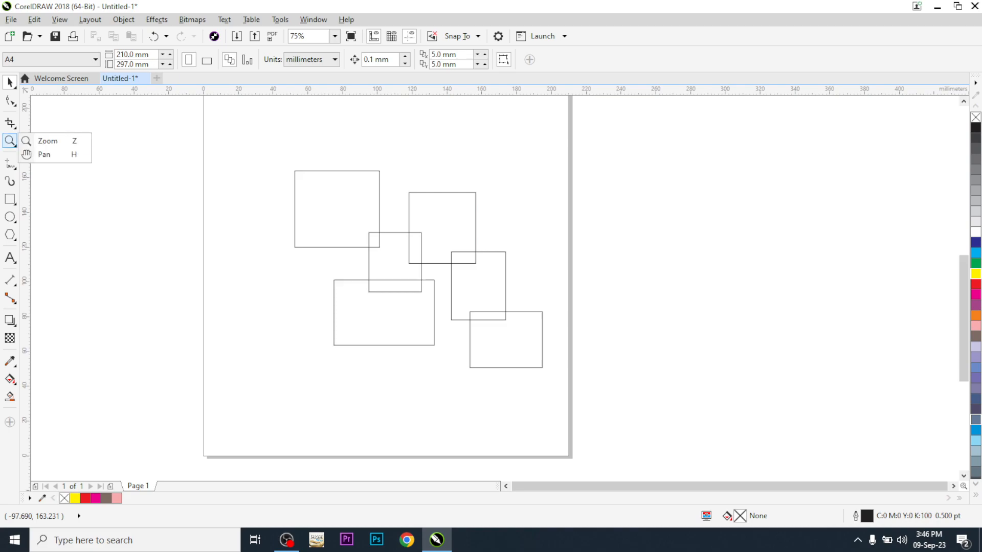
{"action": "left_click", "coordinate": [39, 141]}
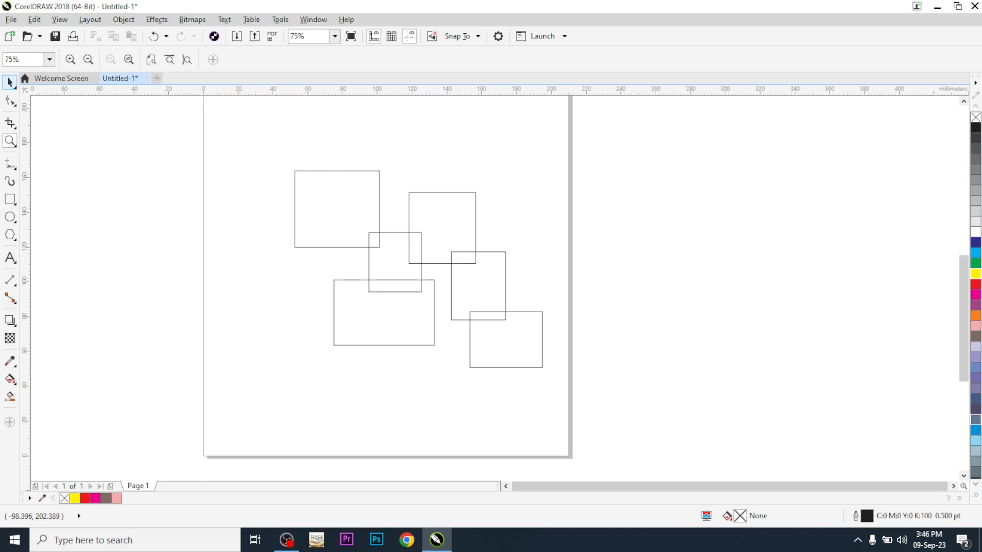
Select all six rectangles on the page together and delete them
{"action": "left_click", "coordinate": [10, 82]}
{"action": "scroll", "coordinate": [471, 341], "scroll_direction": "down", "scroll_amount": 1}
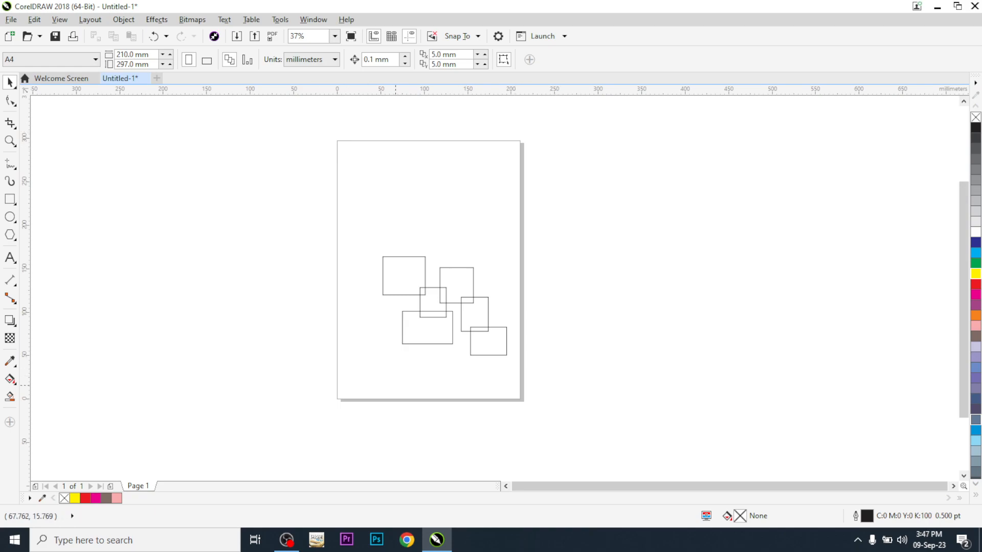
{"action": "left_click_drag", "start_coordinate": [328, 207], "coordinate": [543, 373]}
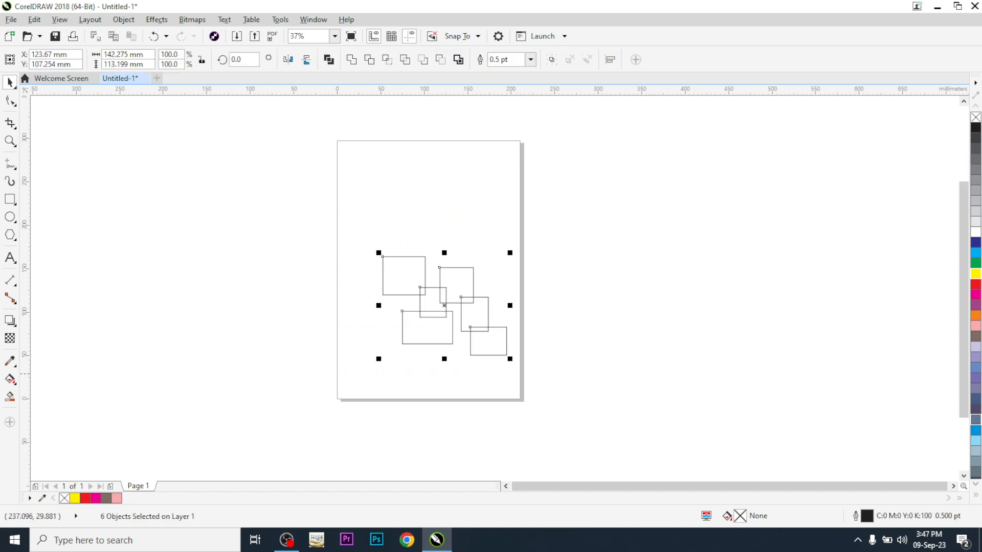
{"action": "key", "text": "Delete"}
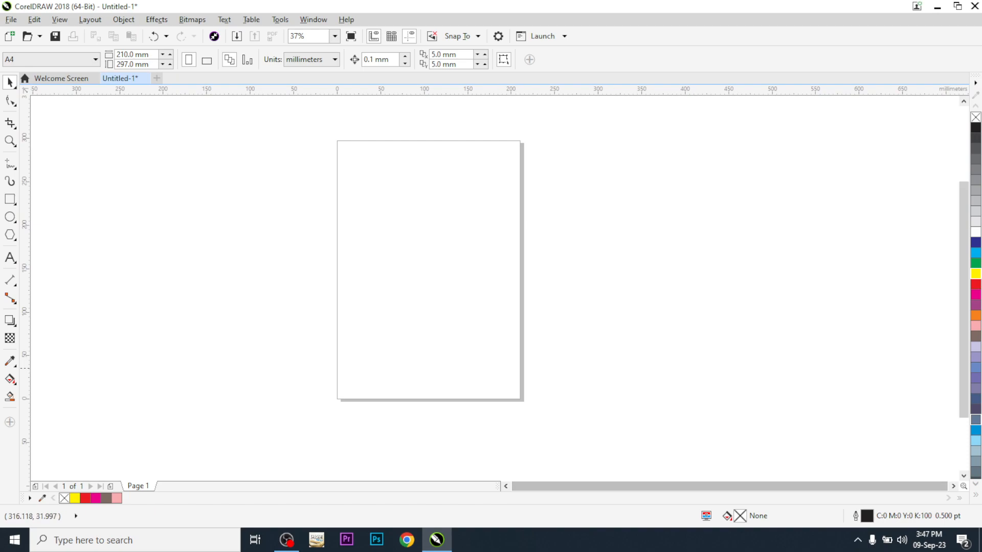
Fit the view in turn to the entire page, the page's width and the page's height
{"action": "scroll", "coordinate": [457, 325], "scroll_direction": "down", "scroll_amount": 2}
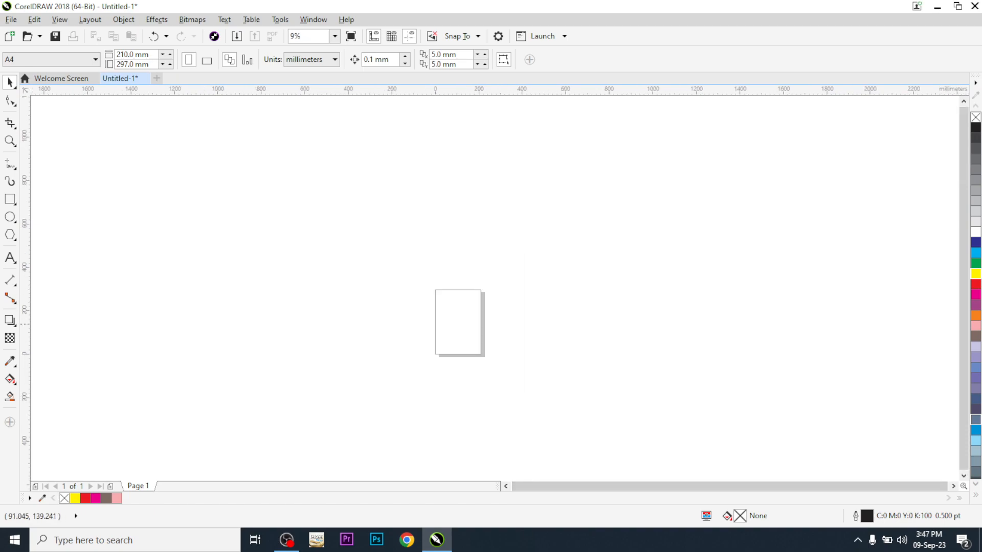
{"action": "scroll", "coordinate": [819, 343], "scroll_direction": "up", "scroll_amount": 5}
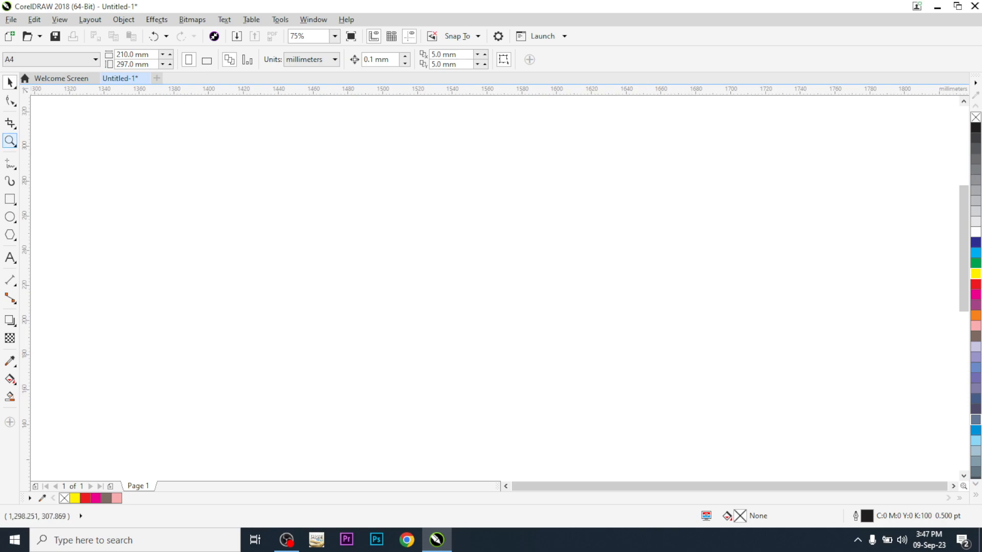
{"action": "left_click", "coordinate": [10, 140]}
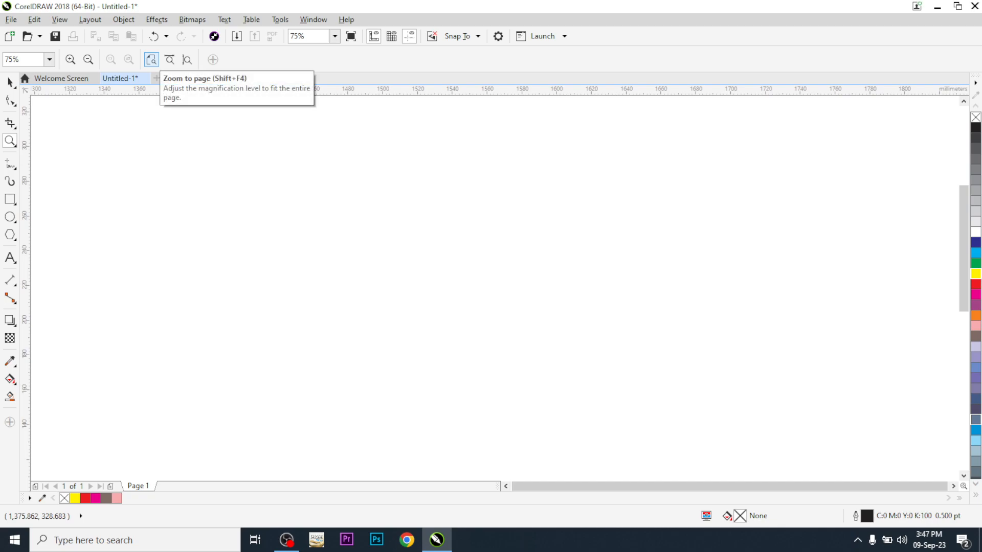
{"action": "left_click", "coordinate": [151, 60]}
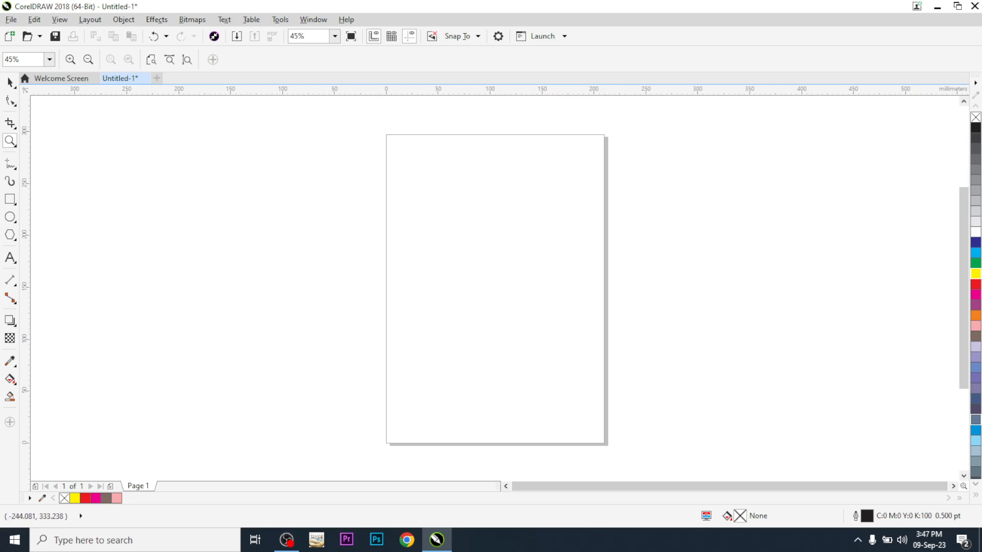
{"action": "left_click", "coordinate": [169, 59]}
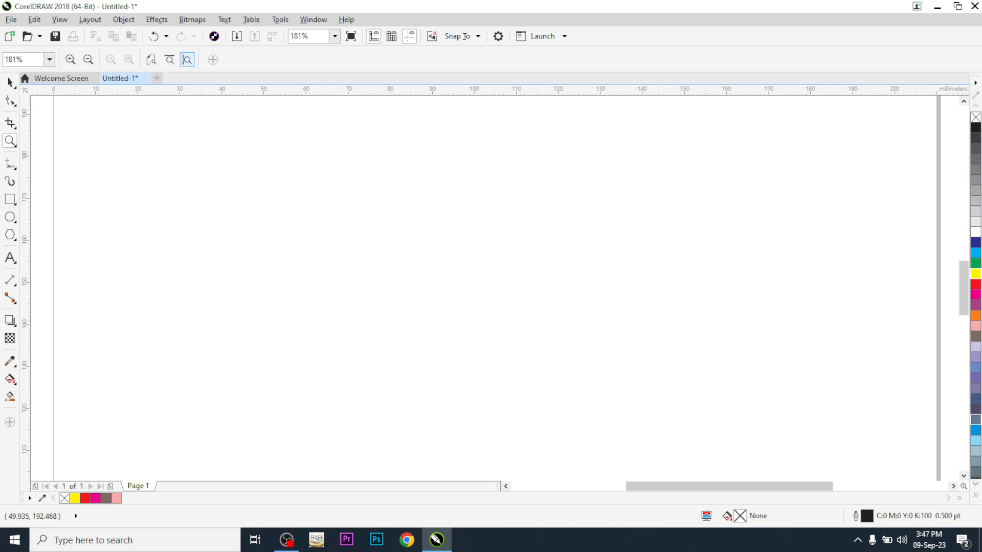
{"action": "left_click", "coordinate": [187, 60]}
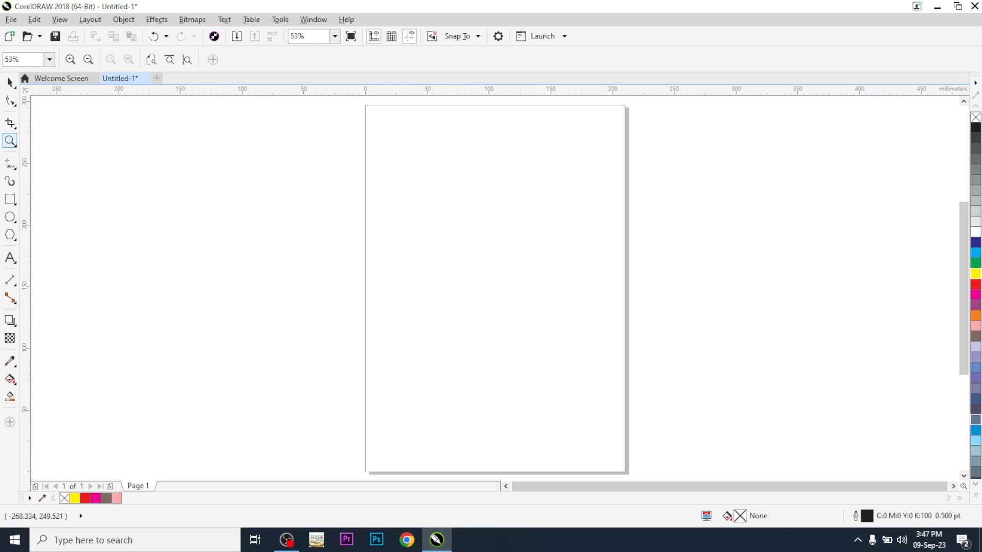
Pan the view around the workspace with the Pan tool until the page is out of sight, and fit the whole page back in view
{"action": "left_click", "coordinate": [10, 141]}
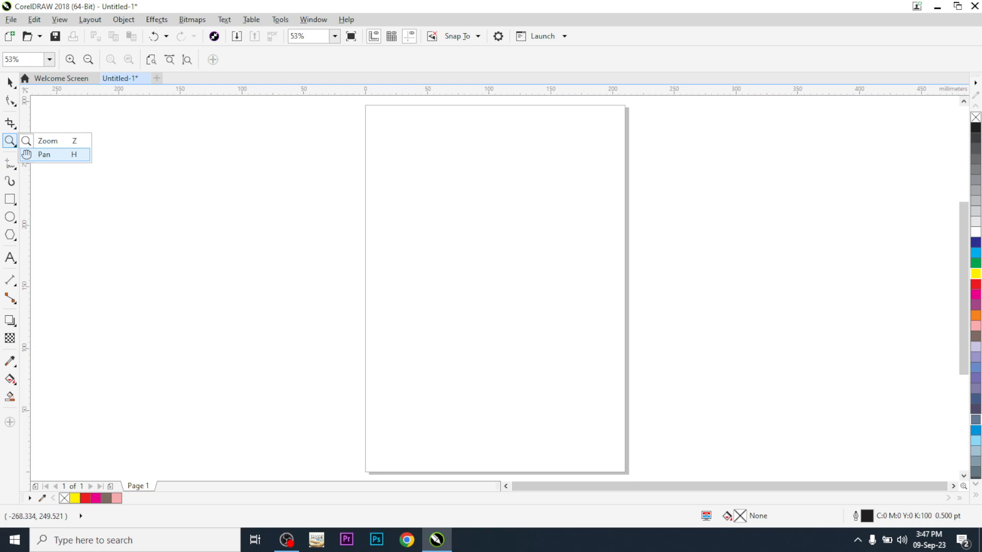
{"action": "left_click", "coordinate": [45, 154]}
{"action": "left_click_drag", "start_coordinate": [603, 115], "coordinate": [407, 271]}
{"action": "left_click_drag", "start_coordinate": [352, 126], "coordinate": [306, 254]}
{"action": "left_click_drag", "start_coordinate": [70, 120], "coordinate": [293, 281]}
{"action": "left_click_drag", "start_coordinate": [278, 385], "coordinate": [361, 276]}
{"action": "left_click_drag", "start_coordinate": [333, 362], "coordinate": [372, 283]}
{"action": "mouse_move", "coordinate": [372, 412]}
{"action": "left_mouse_down"}
{"action": "mouse_move", "coordinate": [387, 301]}
{"action": "mouse_move", "coordinate": [394, 308]}
{"action": "mouse_move", "coordinate": [403, 281]}
{"action": "left_mouse_up"}
{"action": "left_click_drag", "start_coordinate": [149, 362], "coordinate": [284, 294]}
{"action": "left_click_drag", "start_coordinate": [81, 327], "coordinate": [327, 345]}
{"action": "left_click_drag", "start_coordinate": [121, 359], "coordinate": [379, 366]}
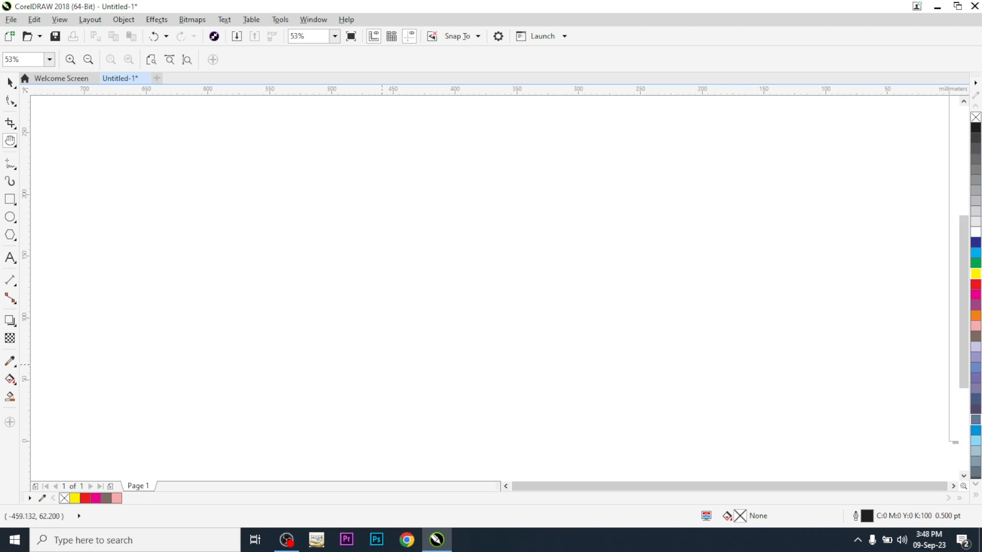
{"action": "key", "text": "shift+F4"}
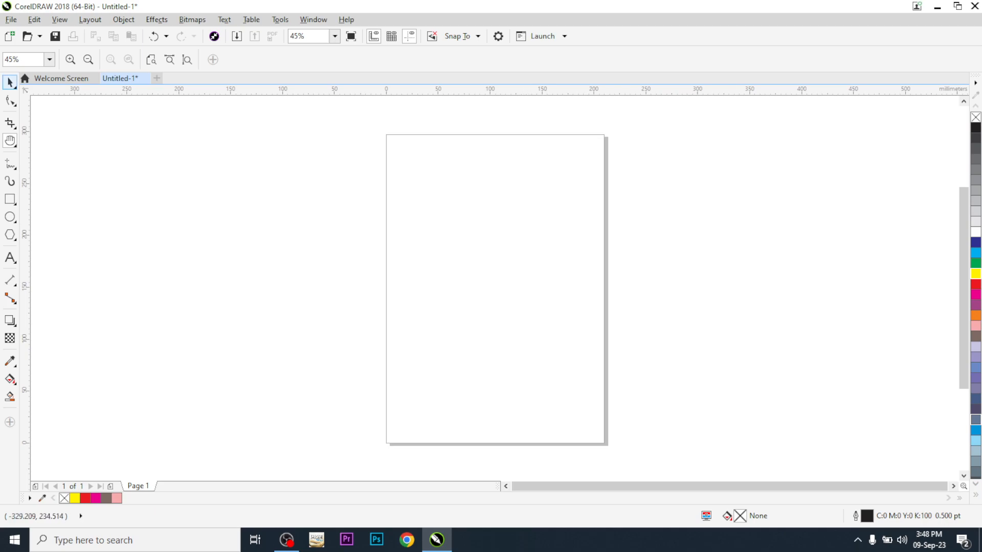
{"action": "left_click", "coordinate": [10, 82]}
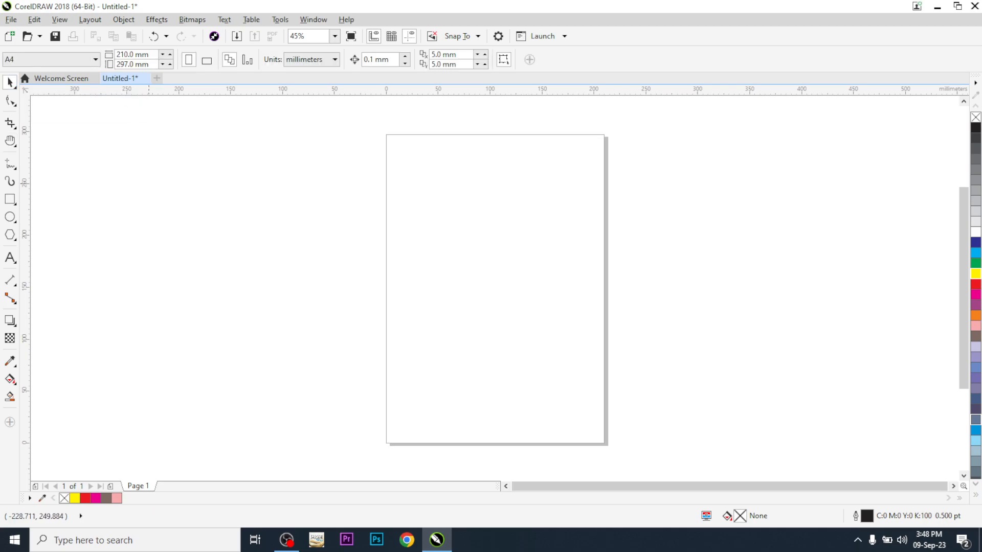